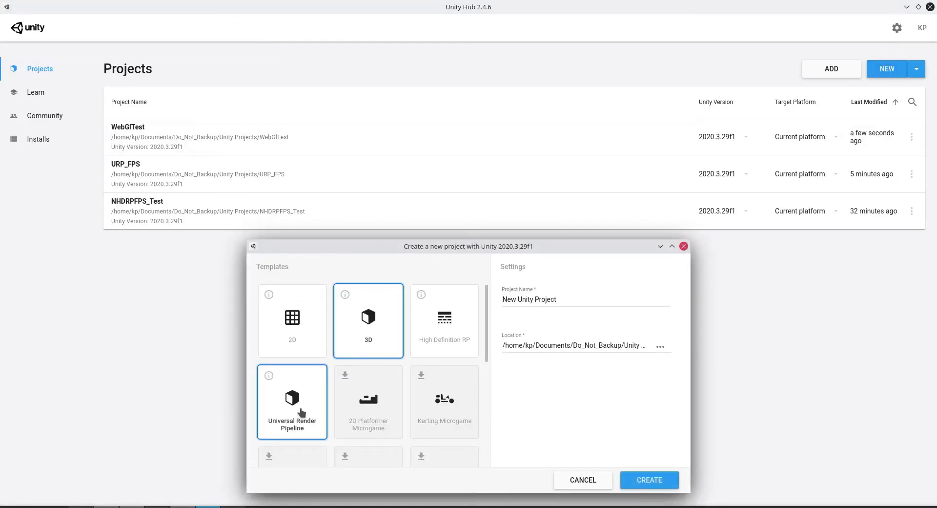
Choose the Universal Render Pipeline template and set the project location to Documents/Do_Backup/Projects/Unity Projects.
click(298, 411)
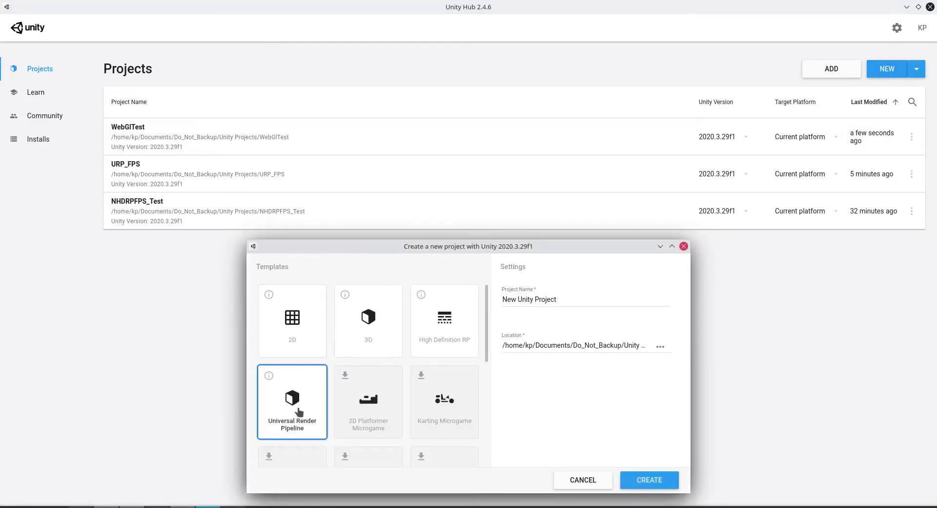
click(660, 349)
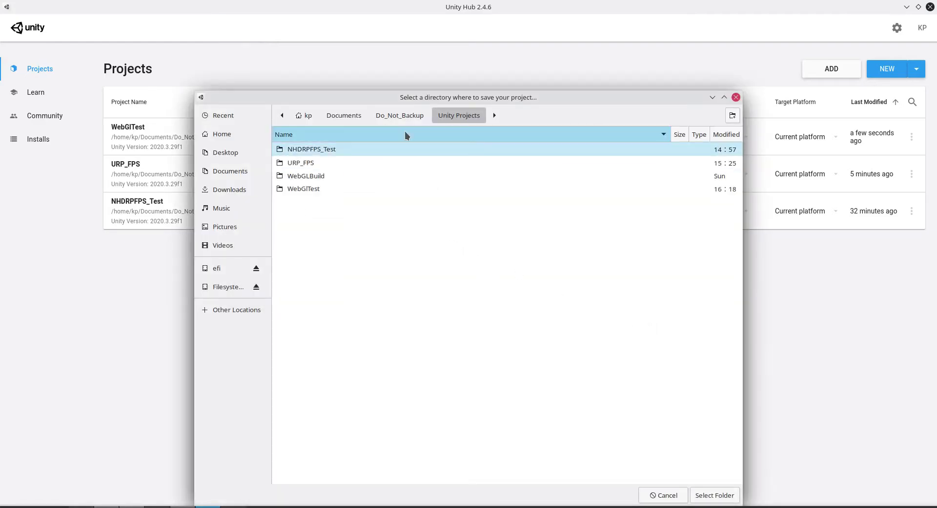
click(349, 120)
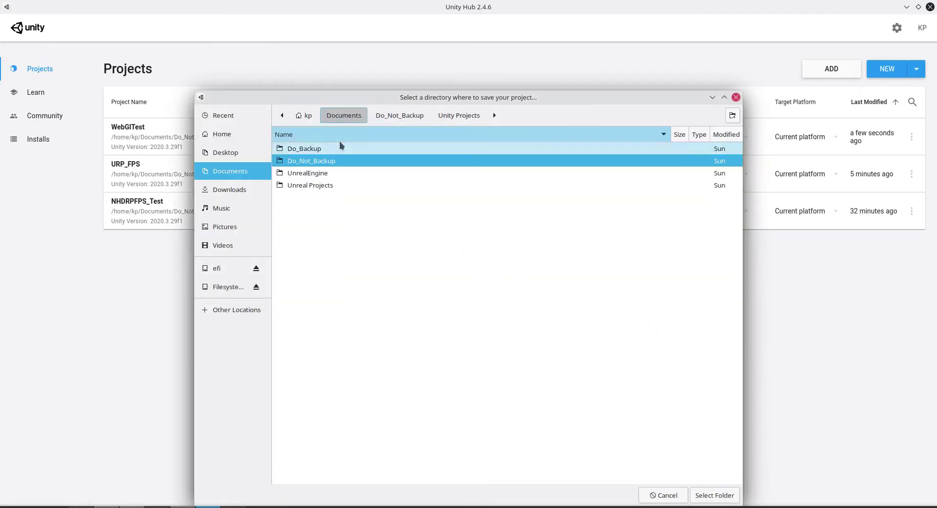
double_click(305, 146)
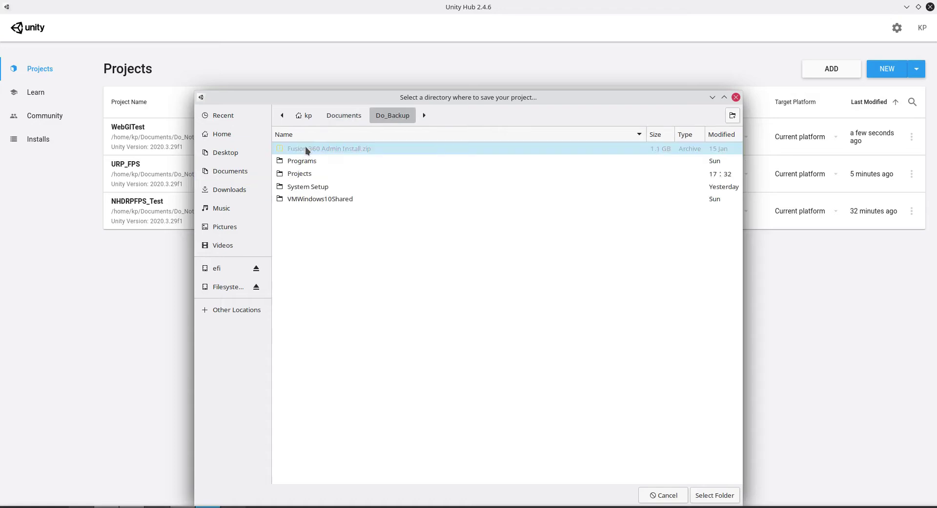
click(309, 173)
double_click(309, 172)
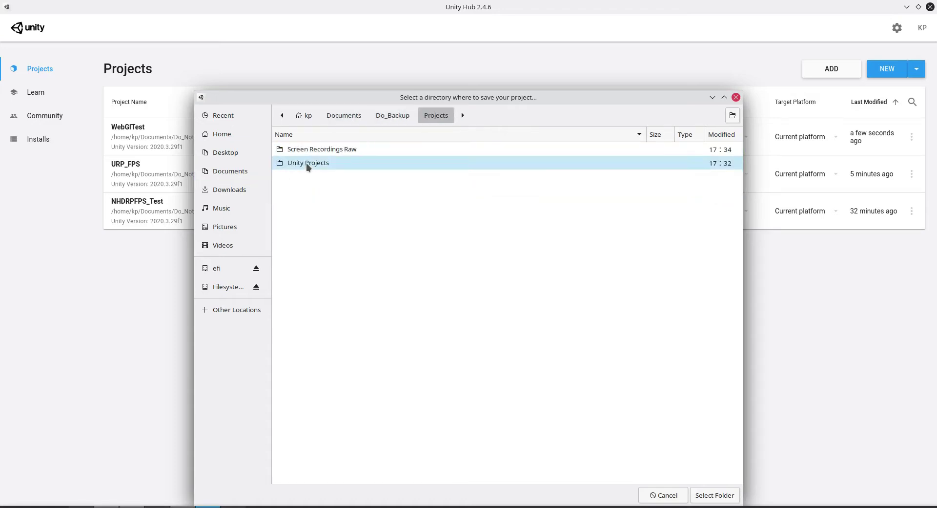
click(313, 162)
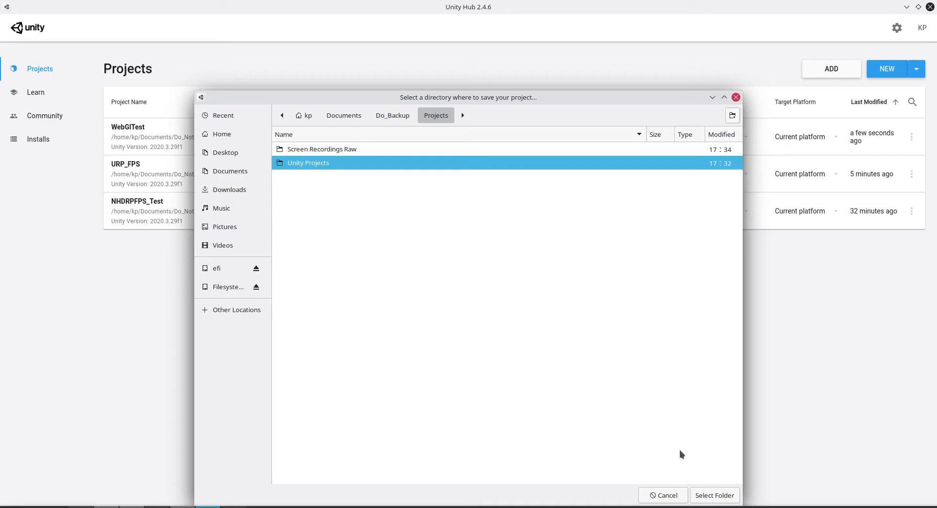
click(720, 494)
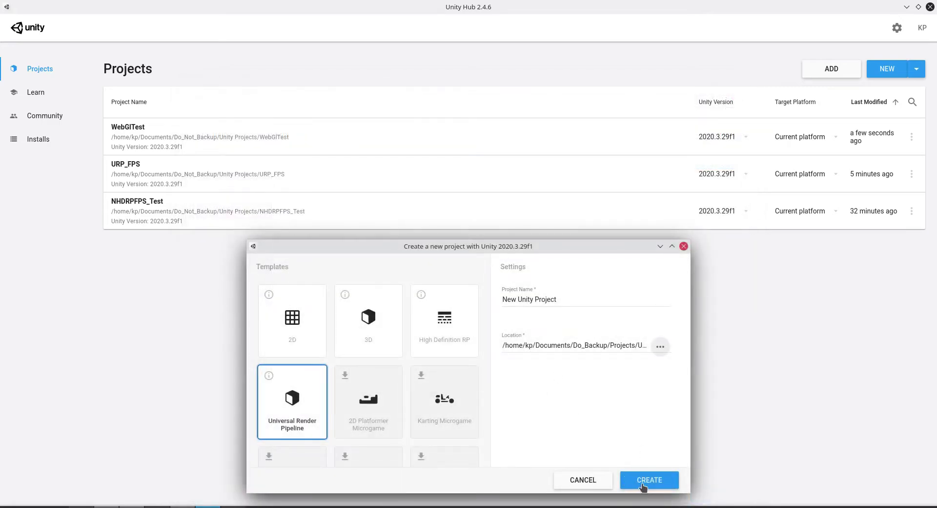
Name the new project Monsters and create it.
triple_click(564, 298)
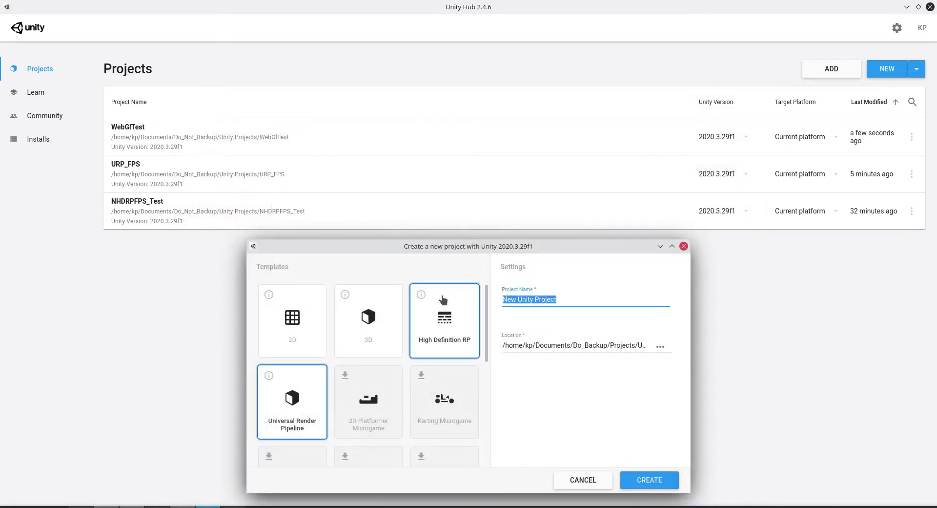
text(Monsters)
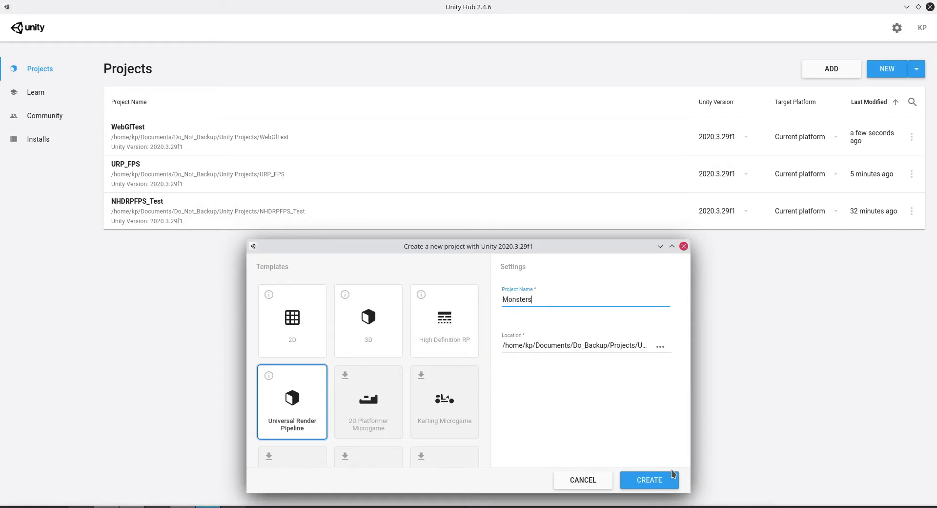
click(650, 480)
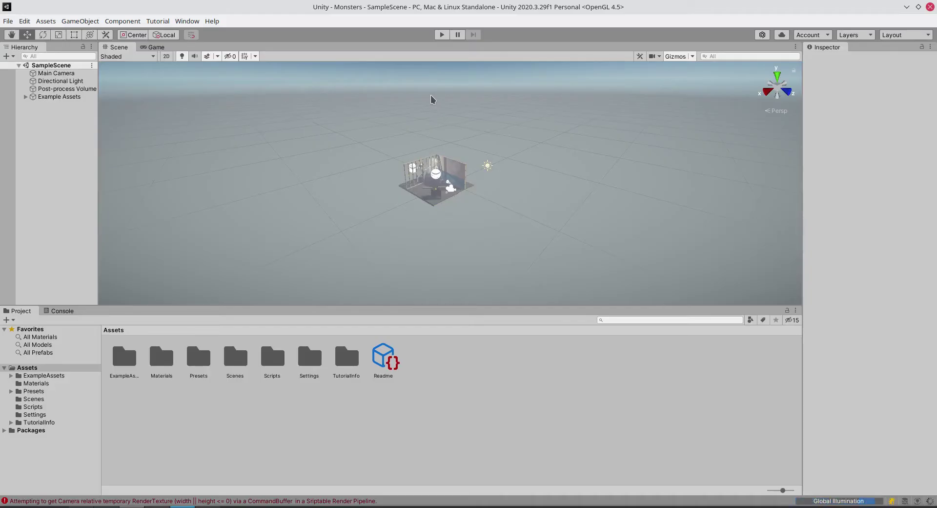
Run the template's SampleScene in play mode and move the camera backward and forward.
scroll(446, 158, up, 5)
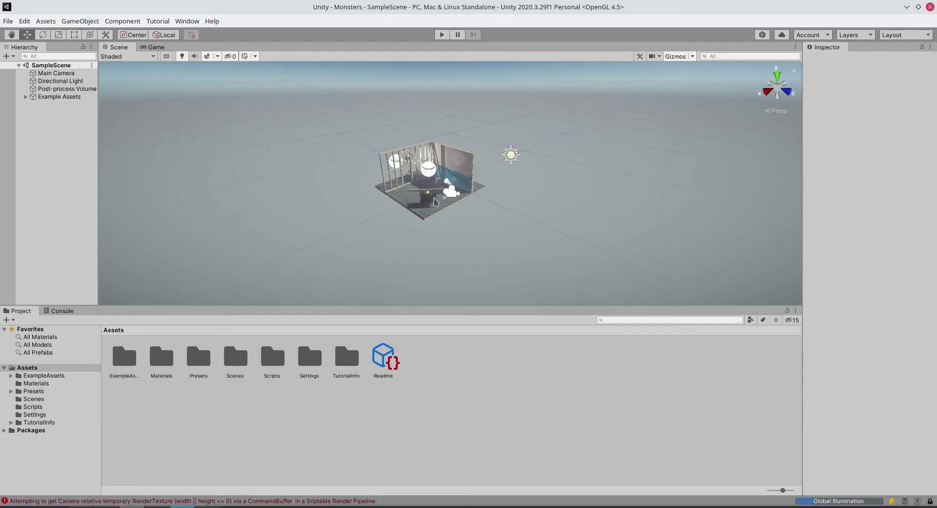
scroll(434, 200, up, 3)
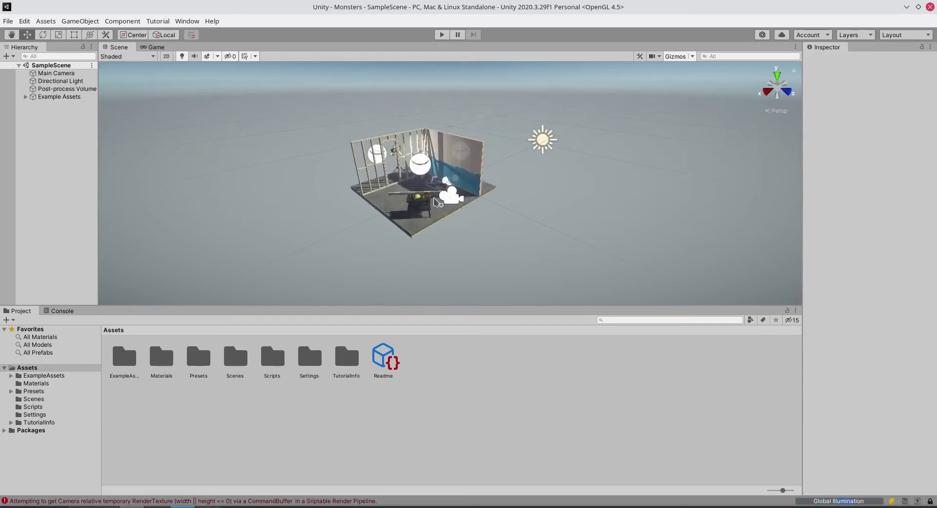
click(442, 37)
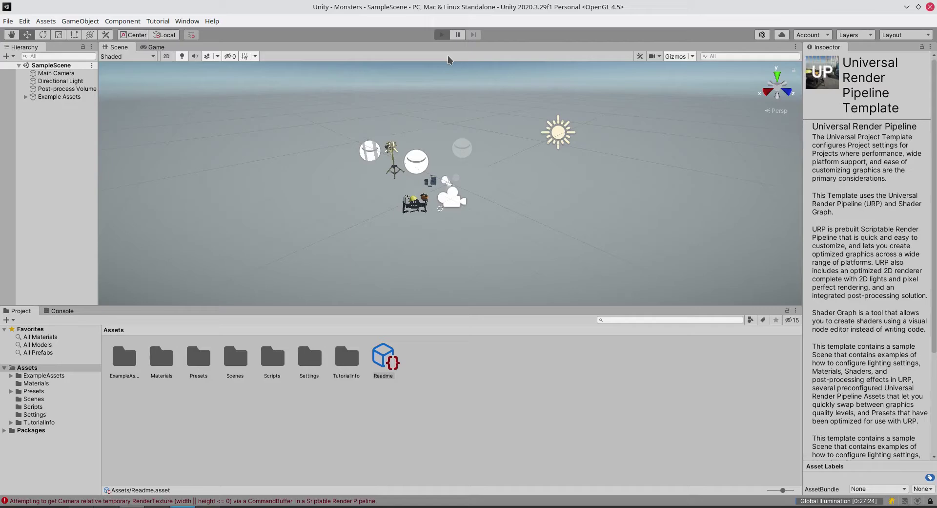
key(ctrl+p)
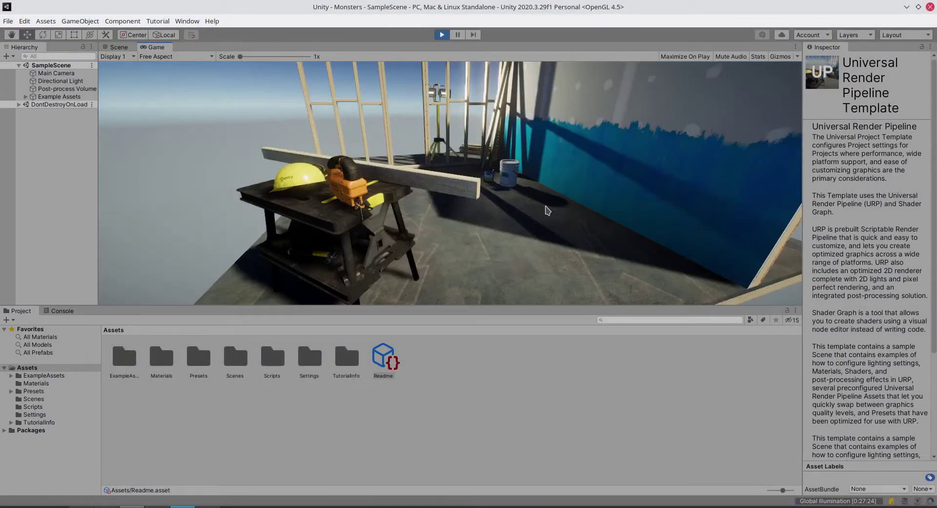
key(s)
key(w)
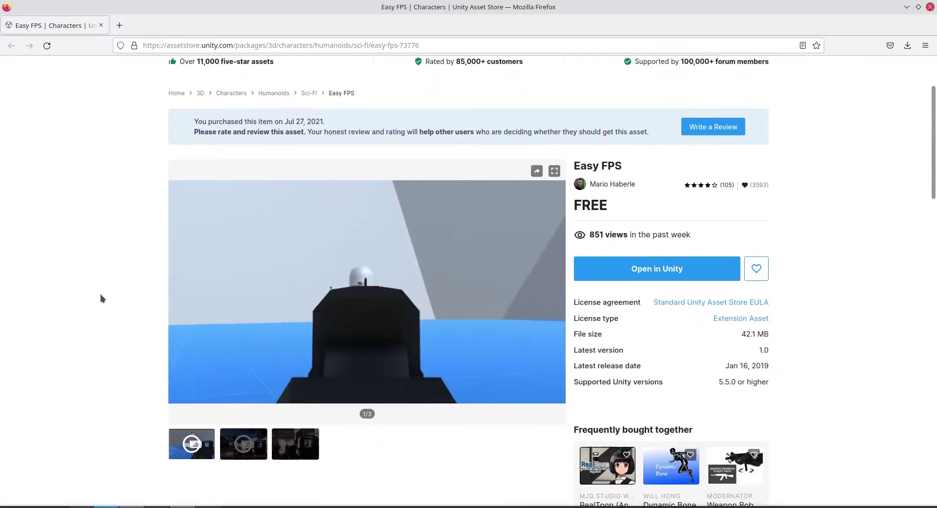
Switch to Firefox and examine the Easy FPS page on the Unity Asset Store, including its overview description.
scroll(101, 295, down, 3)
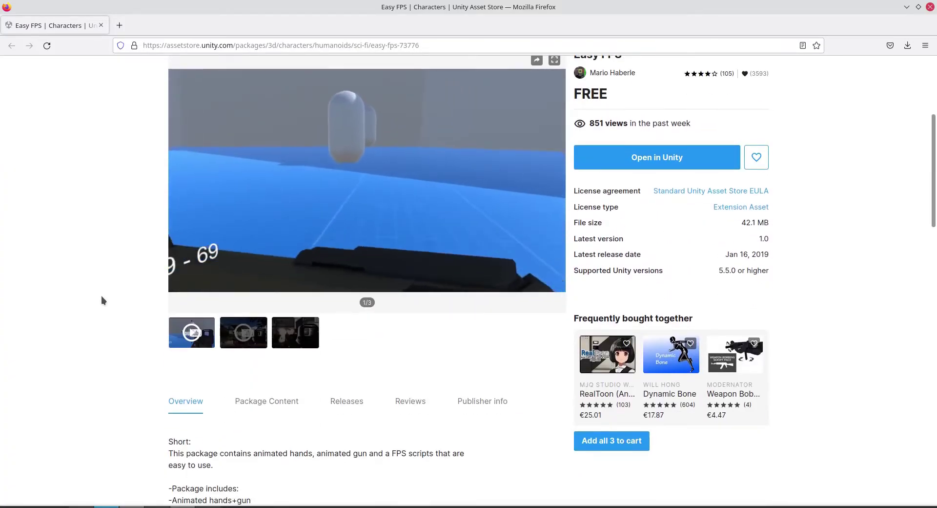
scroll(101, 294, down, 3)
scroll(102, 295, up, 6)
scroll(101, 295, up, 2)
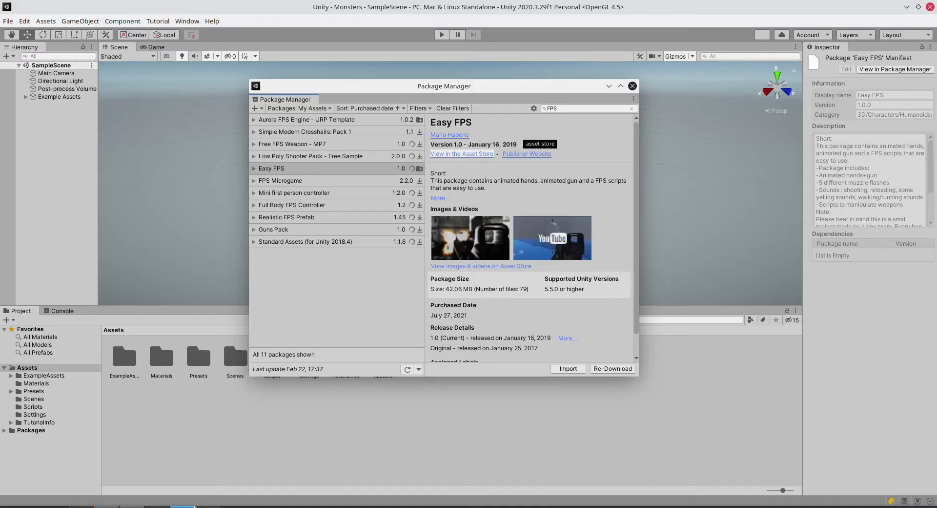
Import all files of the Easy FPS package into the project and accept the automatic API update.
click(569, 369)
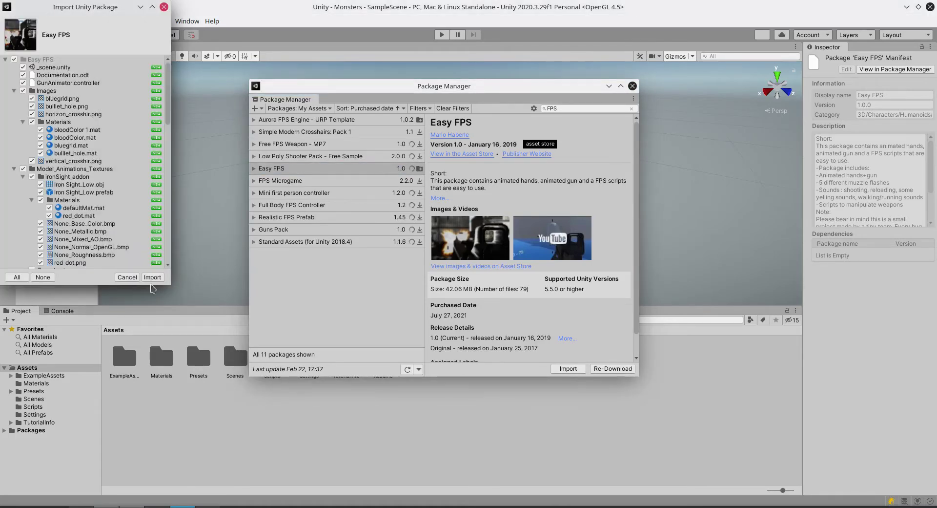
click(154, 277)
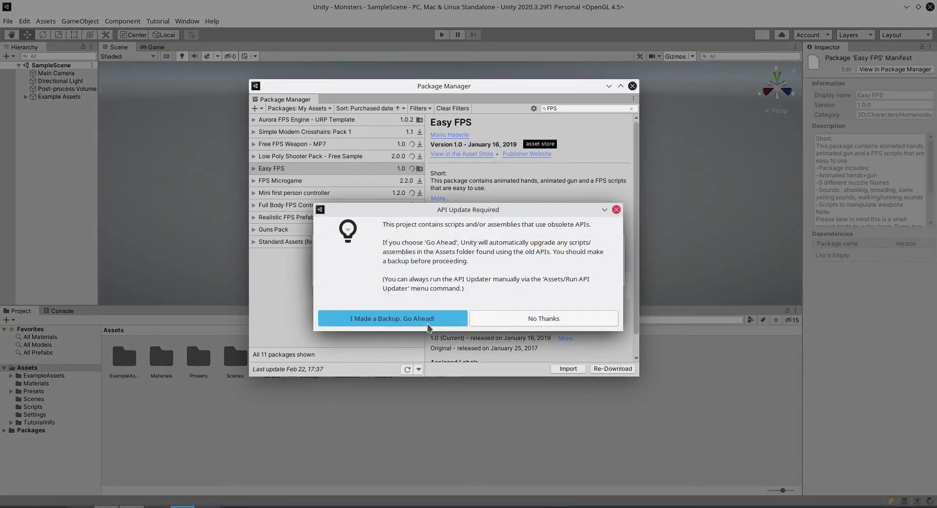
click(427, 322)
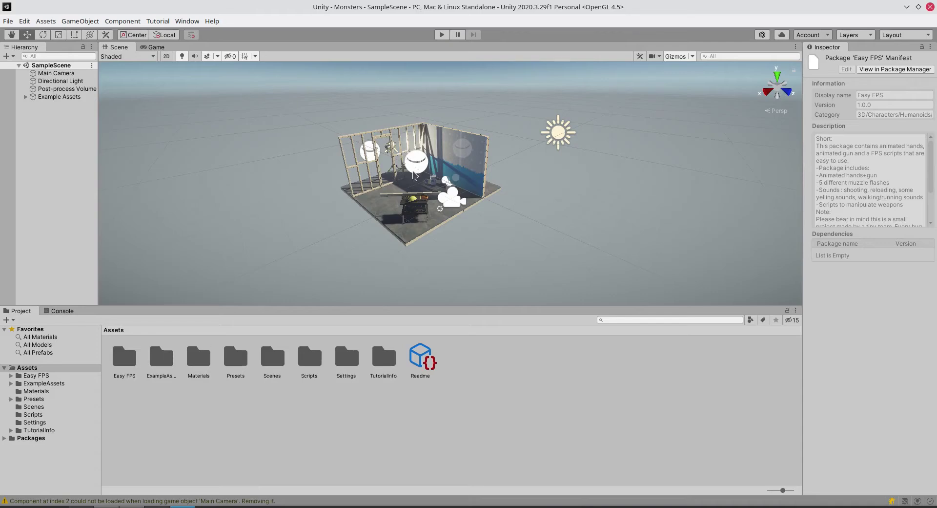
Add the Player prefab from Easy FPS/Prefabs to SampleScene and frame it in the scene view.
double_click(130, 361)
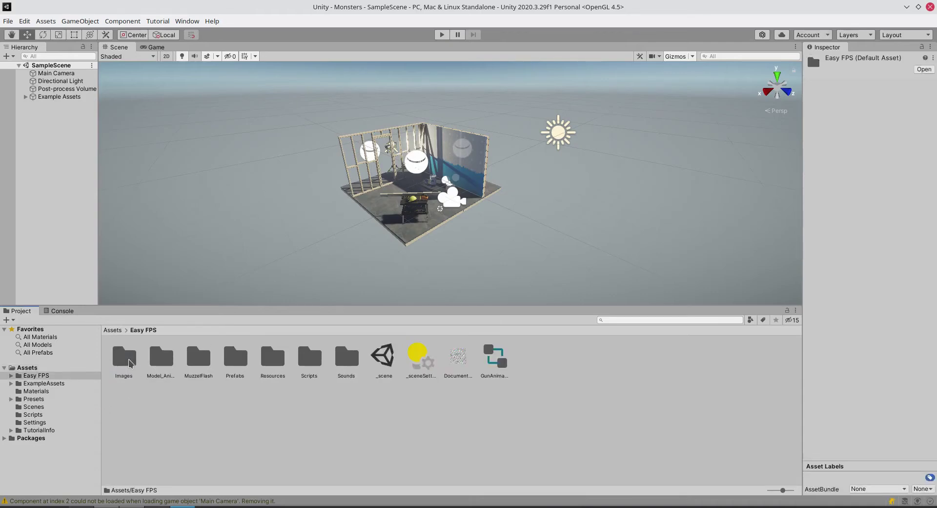
double_click(234, 360)
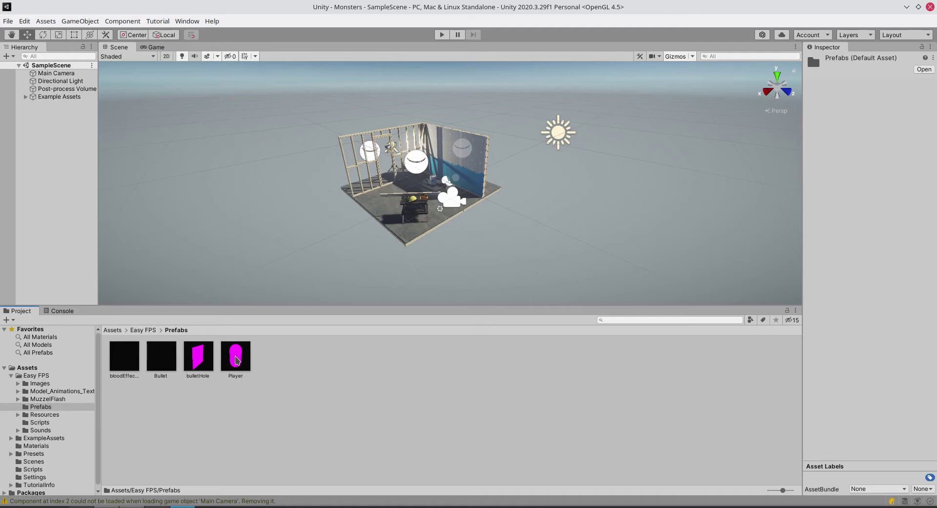
drag(236, 360, 46, 121)
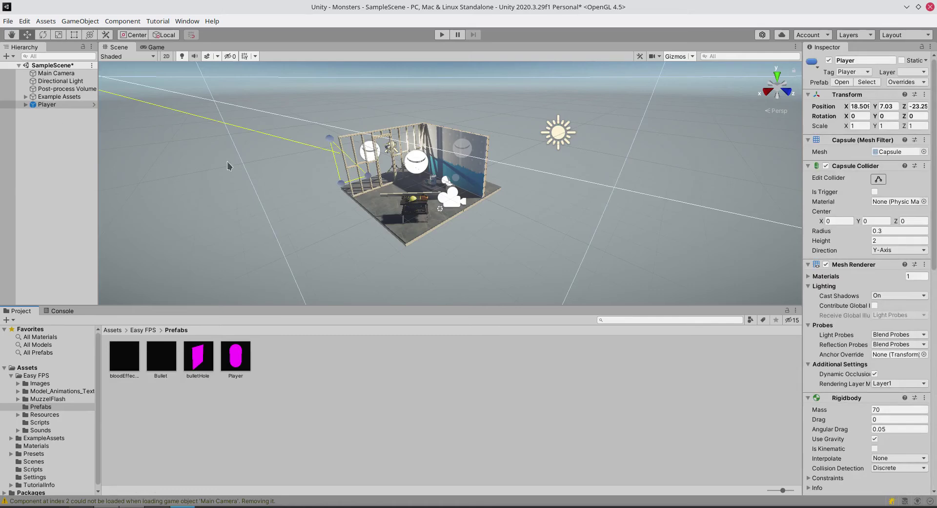
double_click(50, 107)
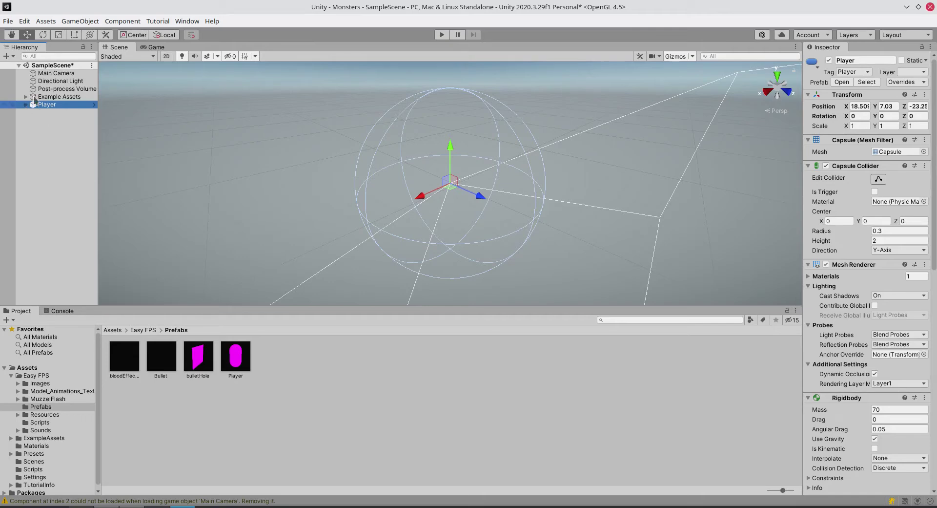
Deactivate the Main Camera object in SampleScene.
double_click(48, 73)
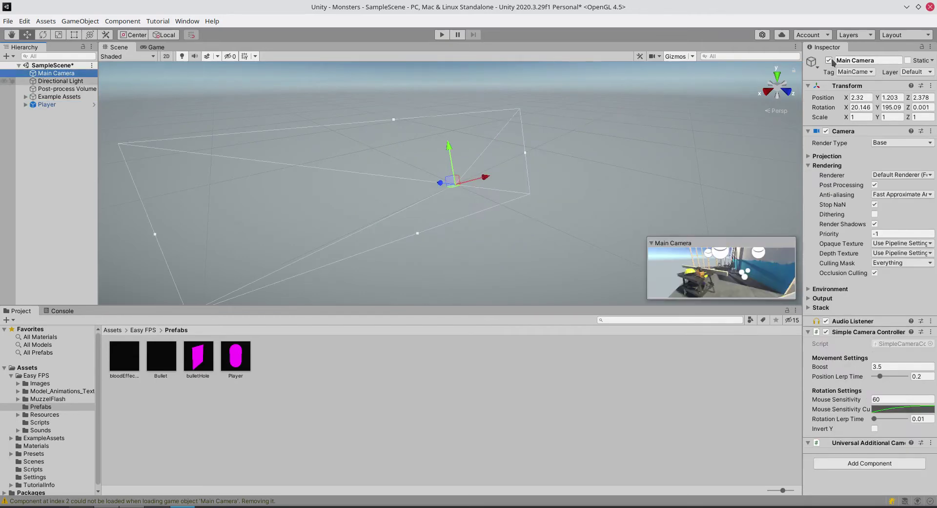
click(828, 60)
Set the Player's position to X 0, Y 0, Z 0.
double_click(52, 104)
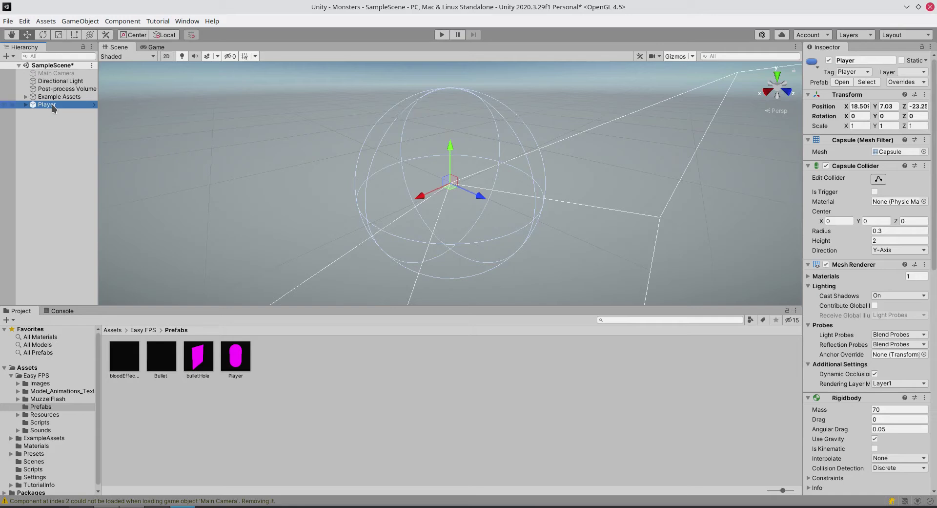
click(858, 107)
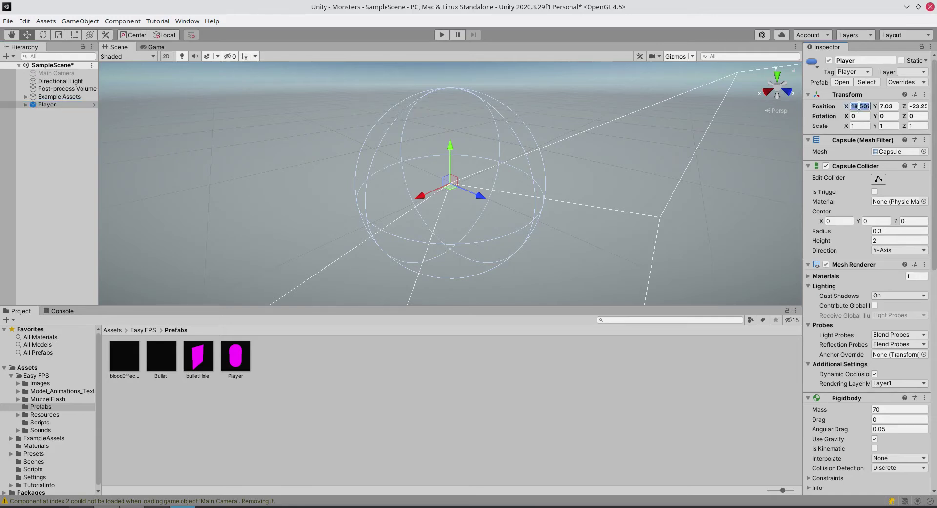
text(0)
key(Tab)
text(0)
key(Tab)
text(0)
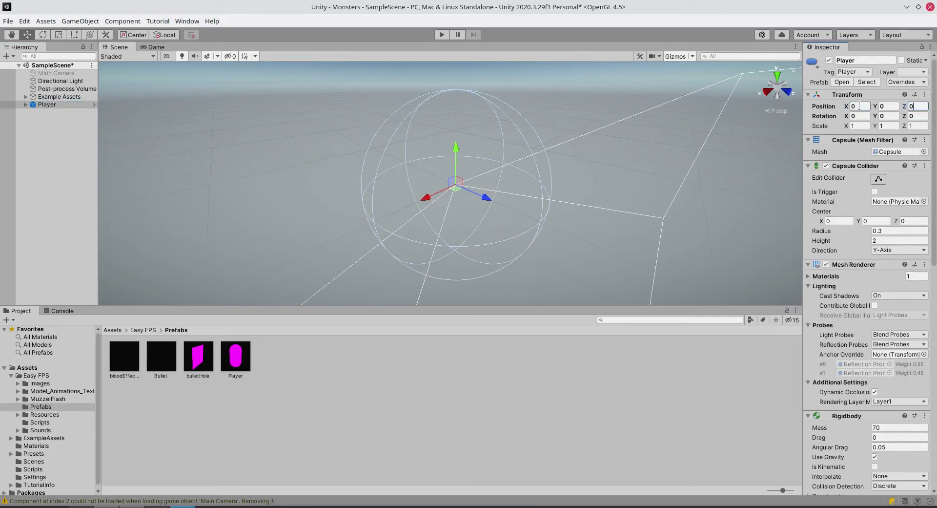
key(Tab)
Raise and shift the Player clear of the floor to about X 0.845, Y 0.762, Z 0.179.
click(43, 105)
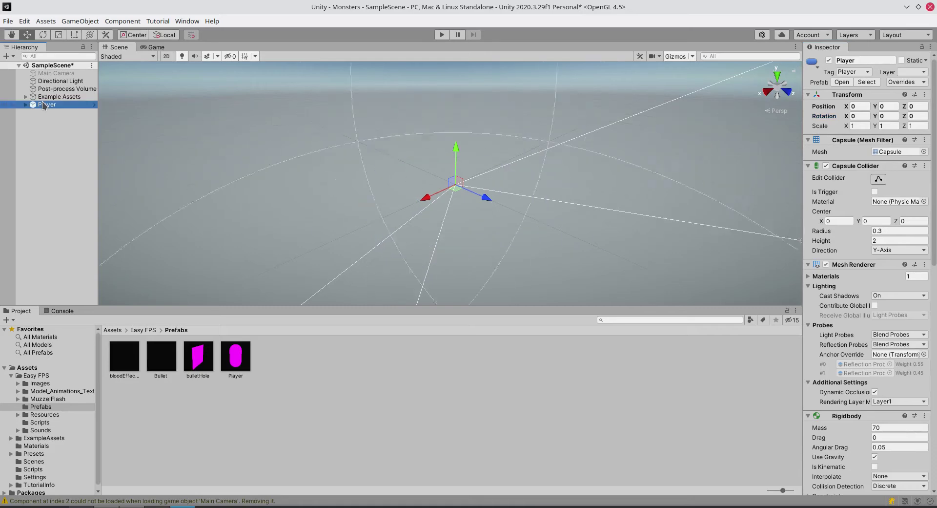
key(f)
scroll(417, 188, down, 6)
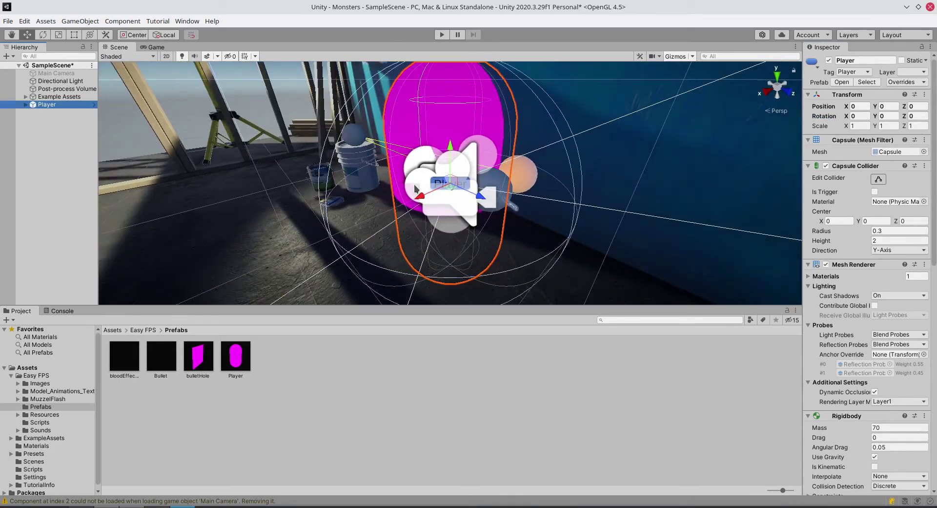
scroll(416, 188, down, 3)
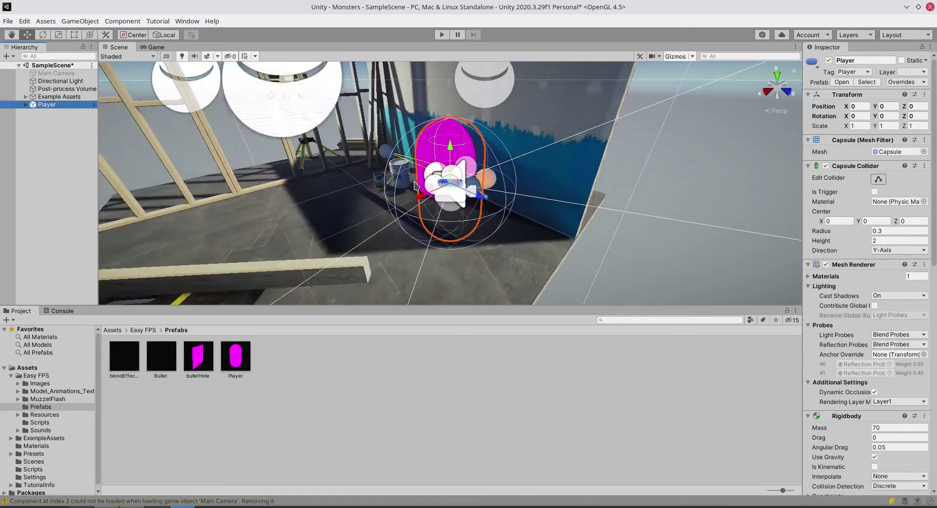
drag(439, 156, 438, 91)
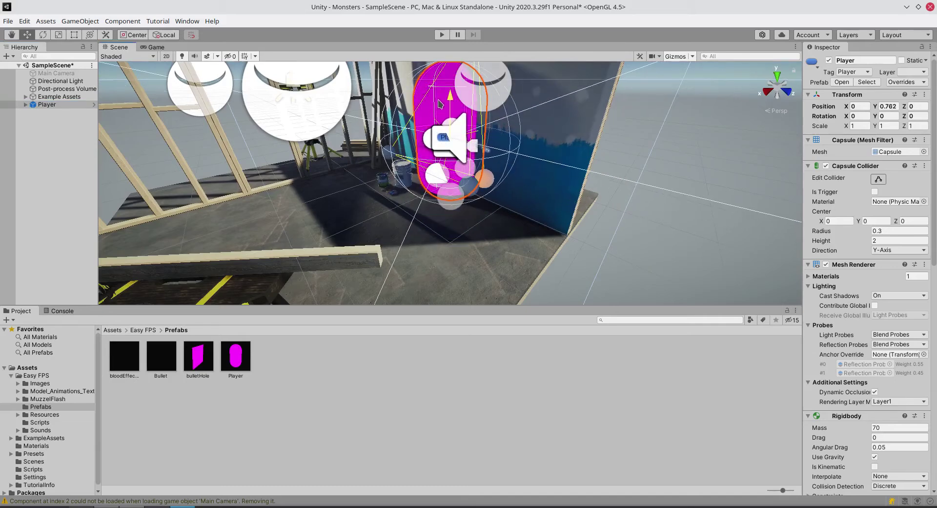
drag(420, 145, 384, 162)
scroll(437, 220, down, 3)
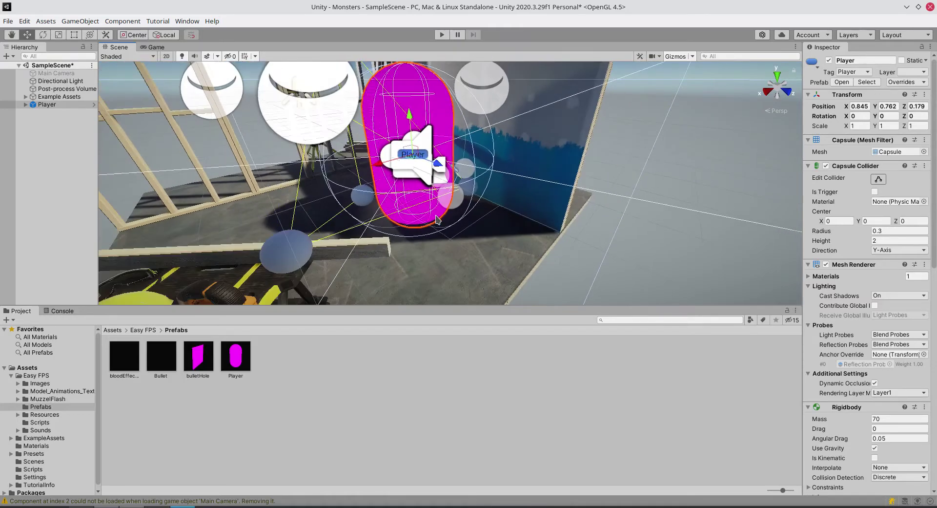
Test the Player with its weapon in play mode, and stop the game.
click(441, 35)
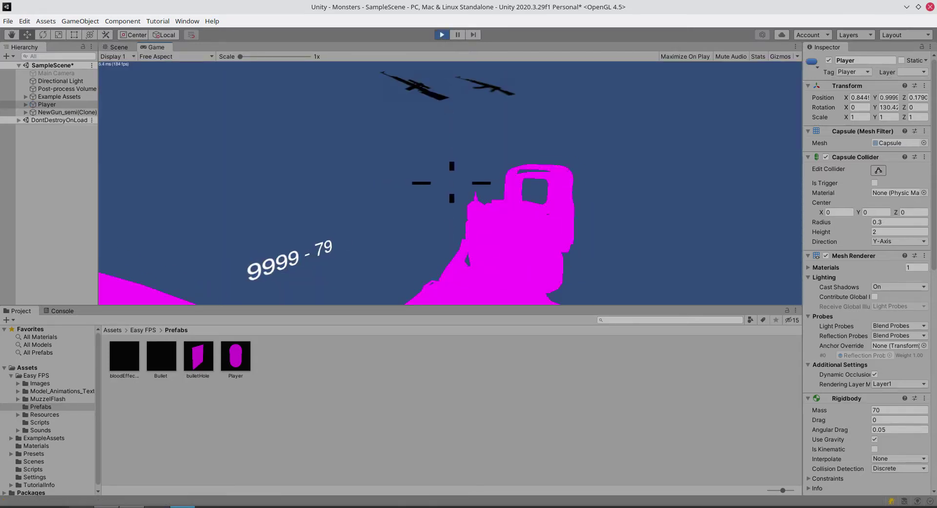
click(447, 38)
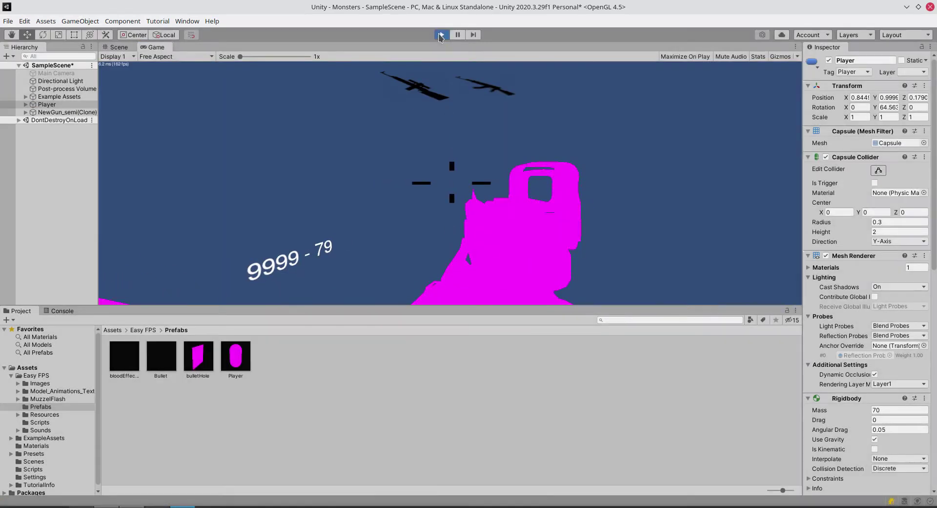
Upgrade all project materials to UniversalRP materials and confirm the upgrade.
click(26, 21)
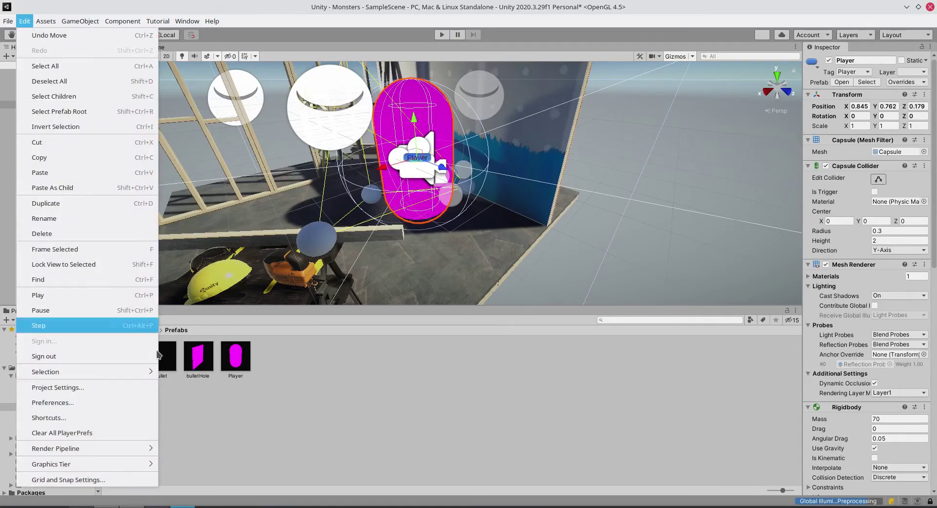
mouse_move(136, 449)
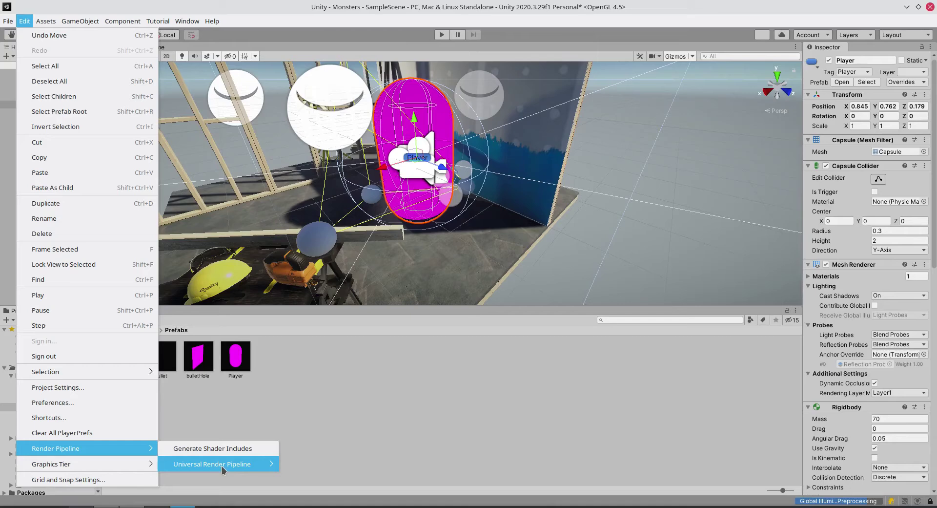
mouse_move(222, 467)
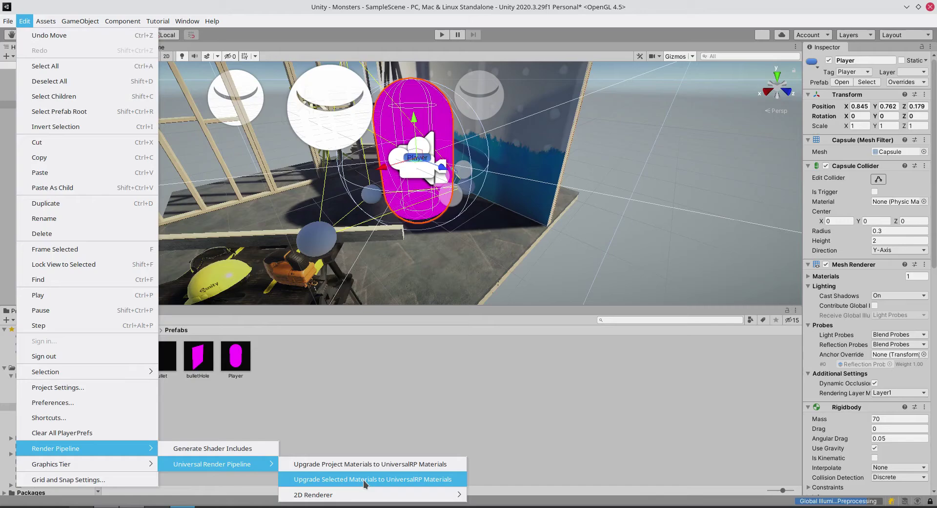
click(368, 464)
click(379, 297)
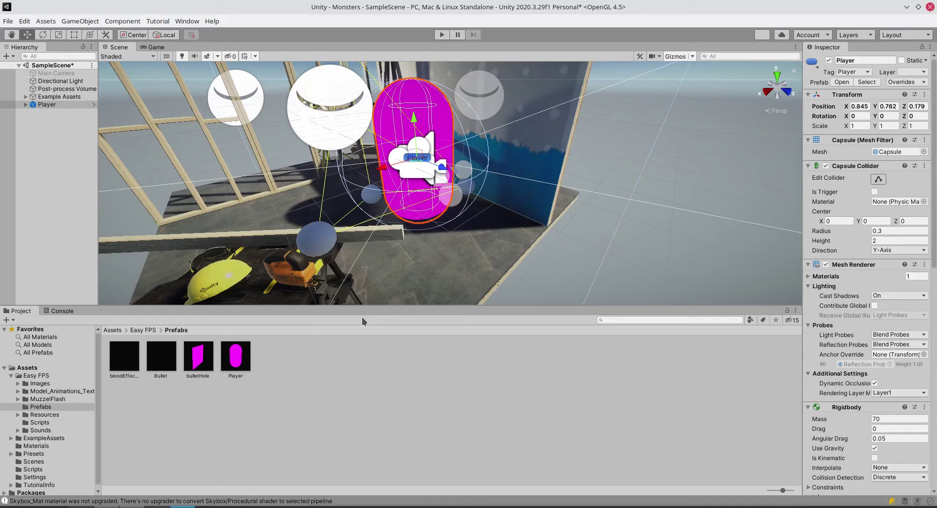
Check the console output, run the scene in play mode to inspect the Player's weapon, and stop the game.
click(59, 310)
click(22, 311)
click(442, 35)
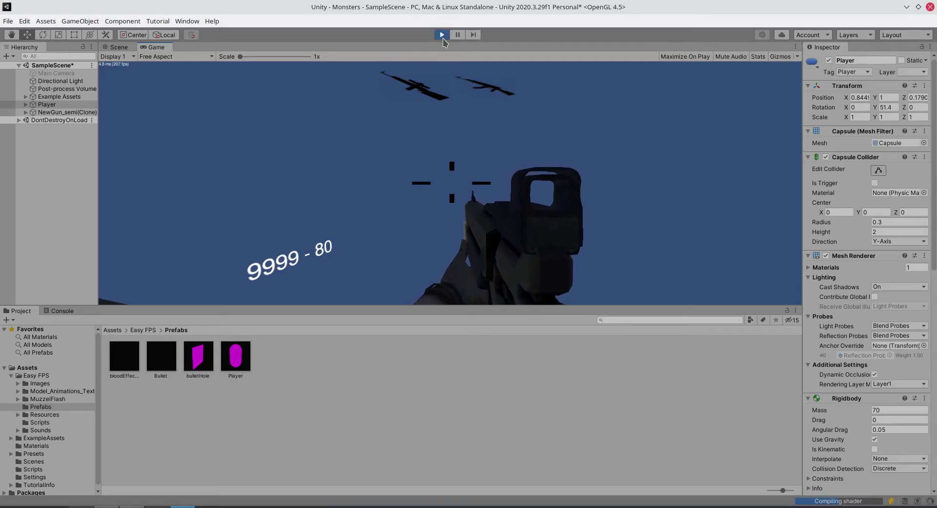
click(442, 38)
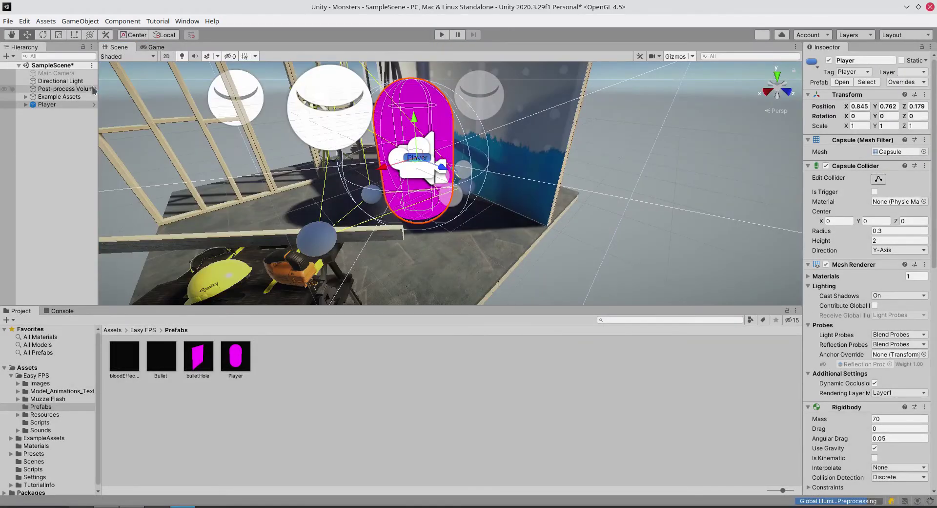
Set the rendering priority of the Player's child Main Camera to 1.
click(26, 105)
click(59, 112)
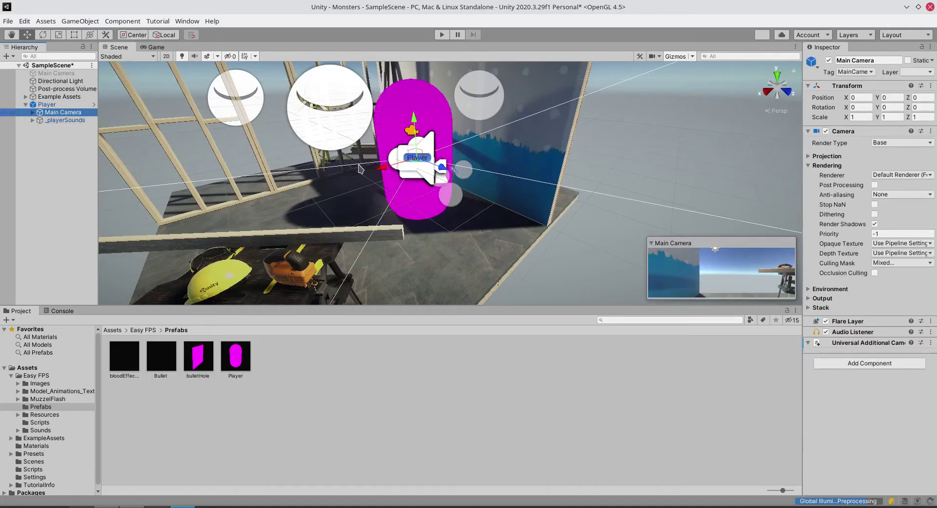
click(853, 233)
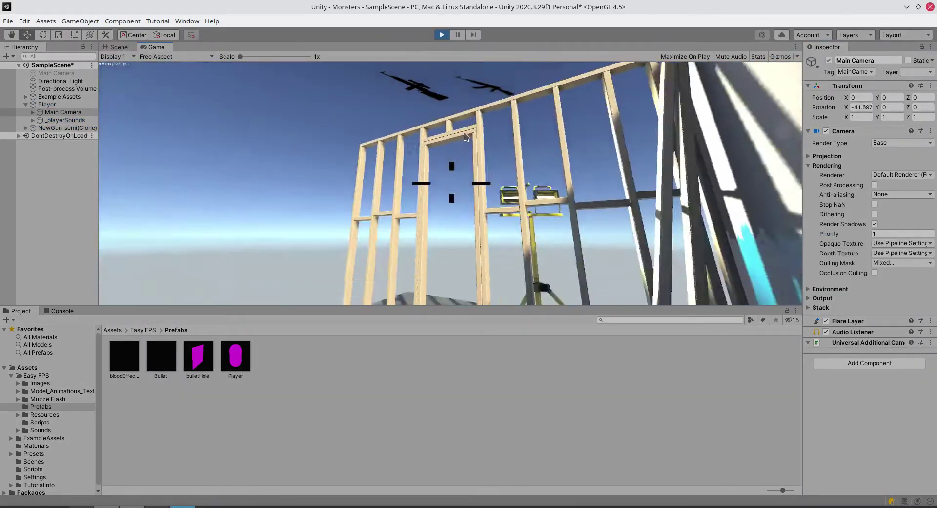
Walk the Player around the scene in play mode to test the camera, and stop the game.
key(w)
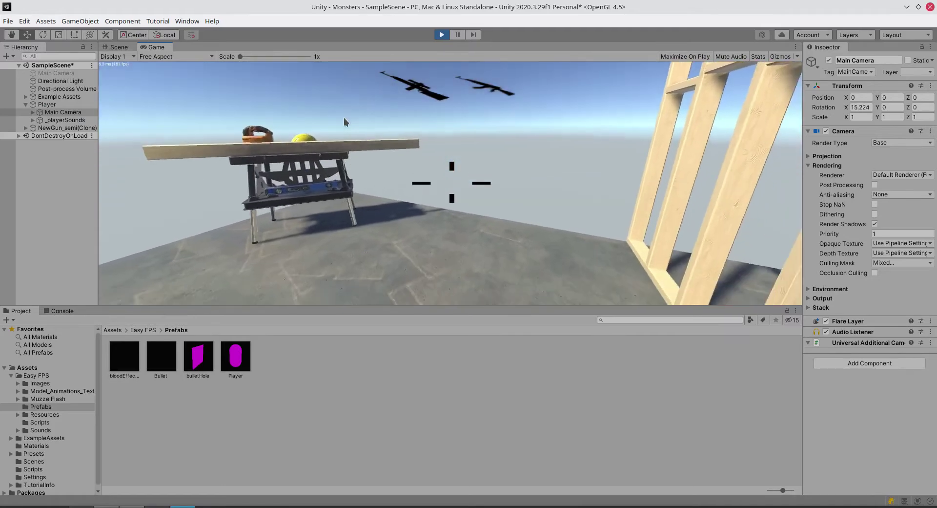
key(w)
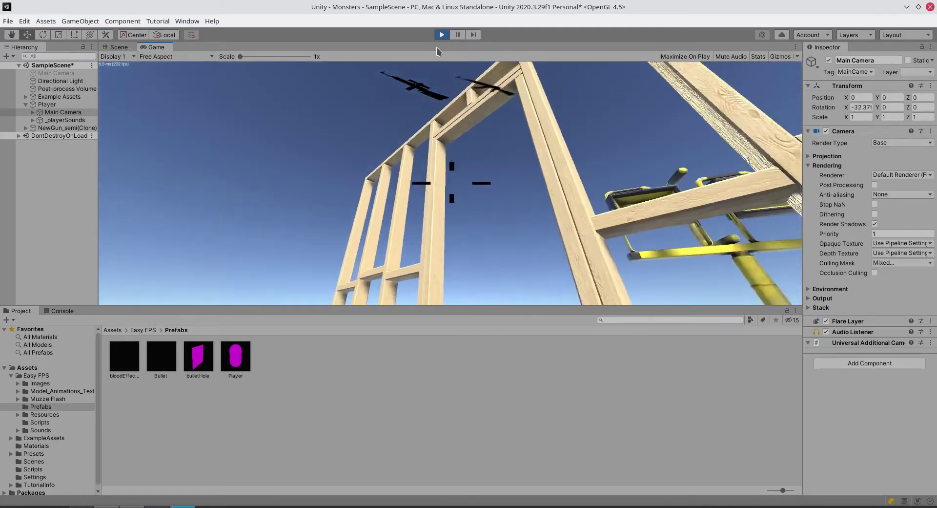
click(442, 35)
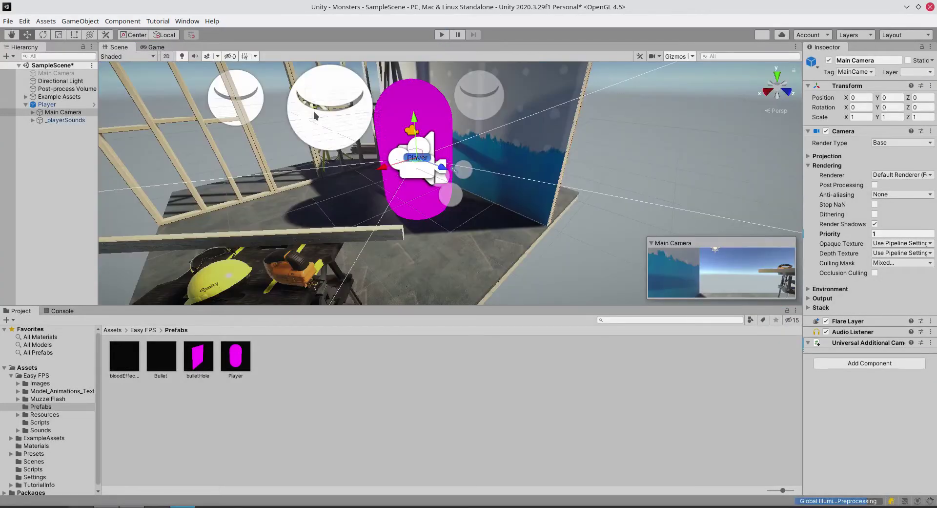
Assign the NewGun_auto prefab in Easy FPS Resources and all its children to the Default layer.
click(33, 112)
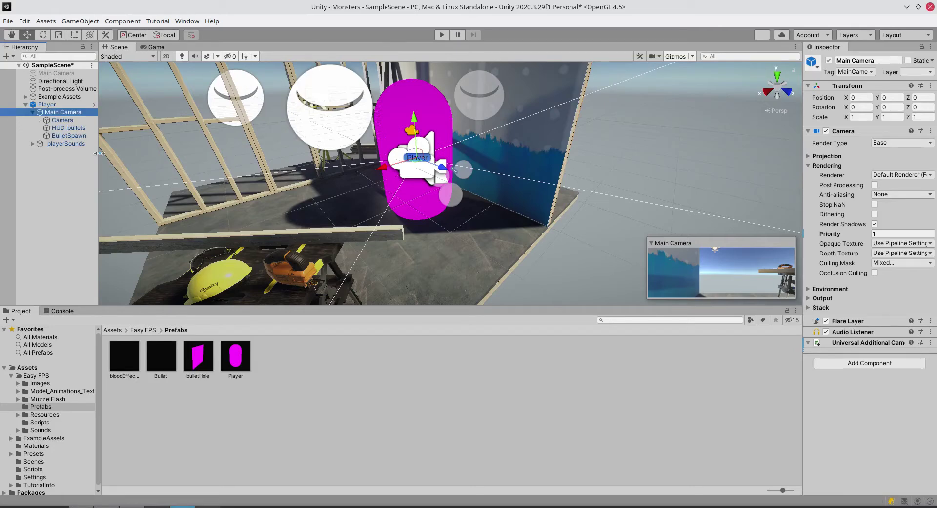
click(152, 331)
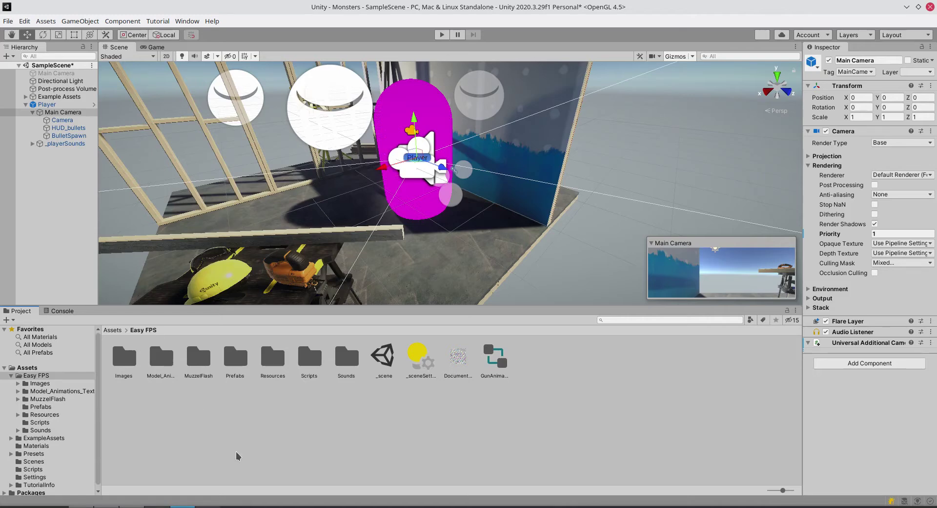
double_click(273, 359)
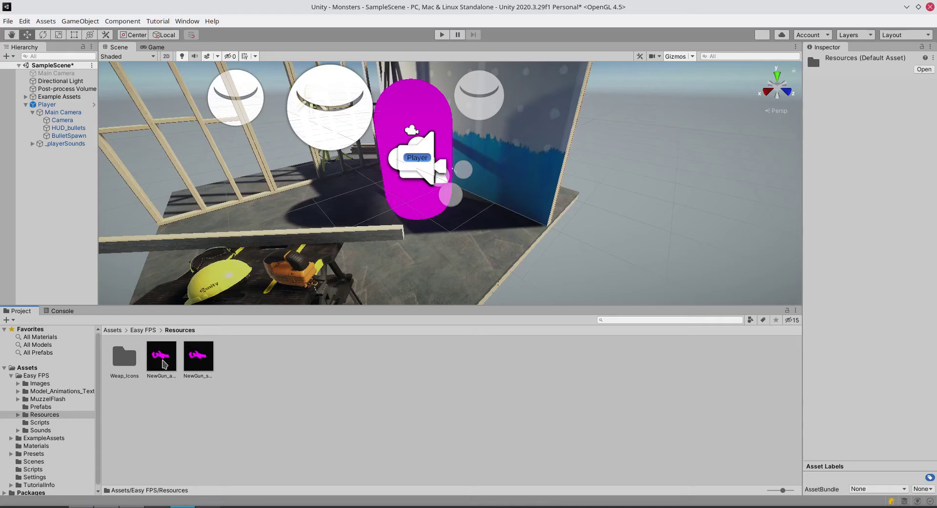
click(162, 358)
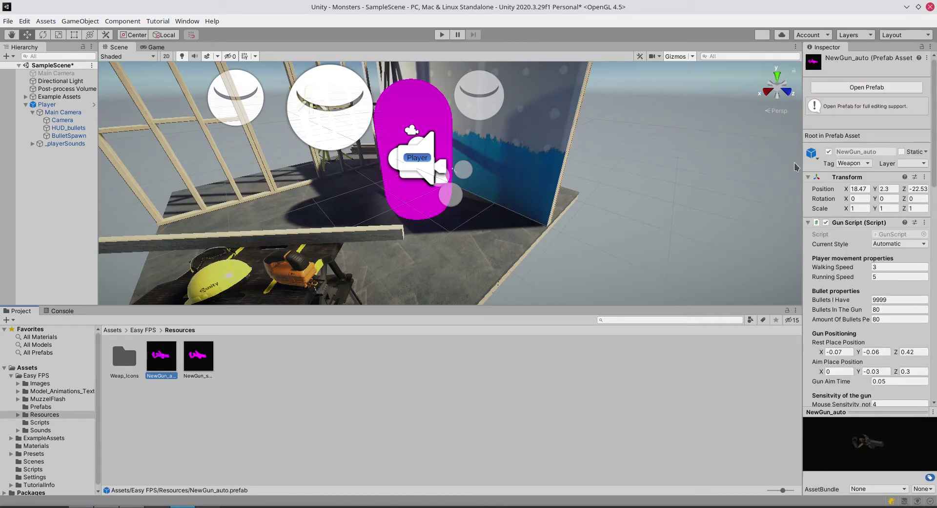
click(923, 164)
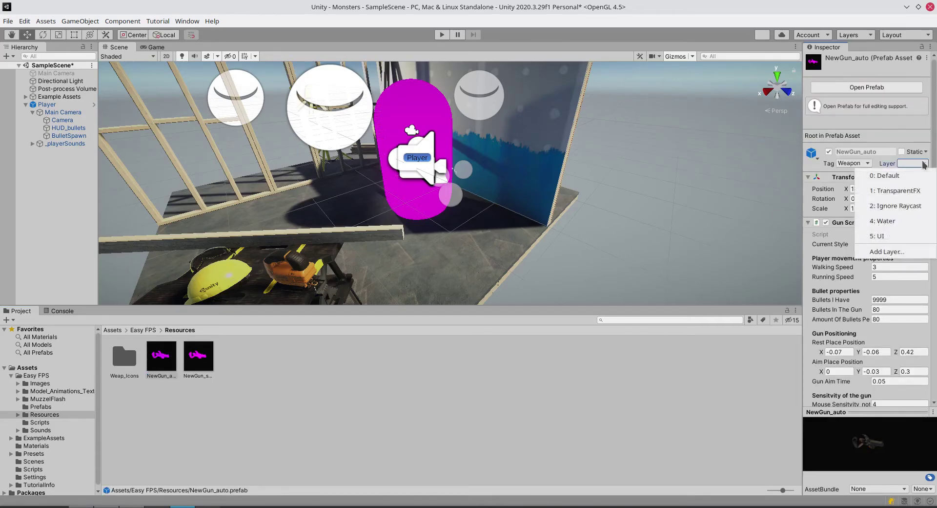
click(825, 174)
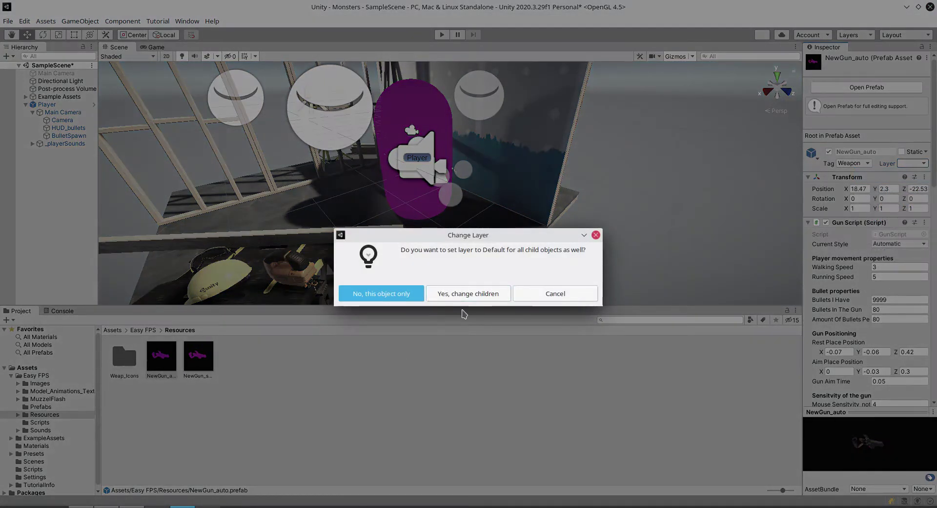
click(464, 294)
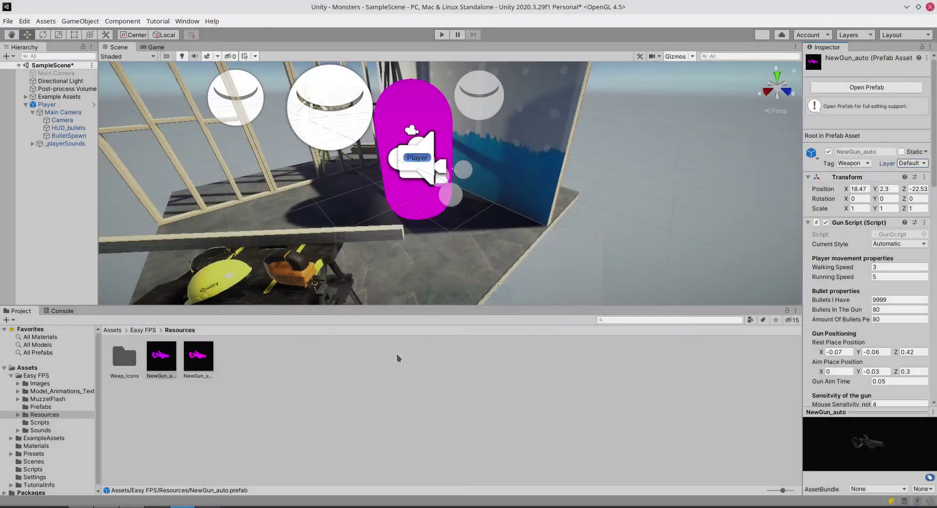
Assign the NewGun_semi prefab and all its children to the Default layer.
click(198, 355)
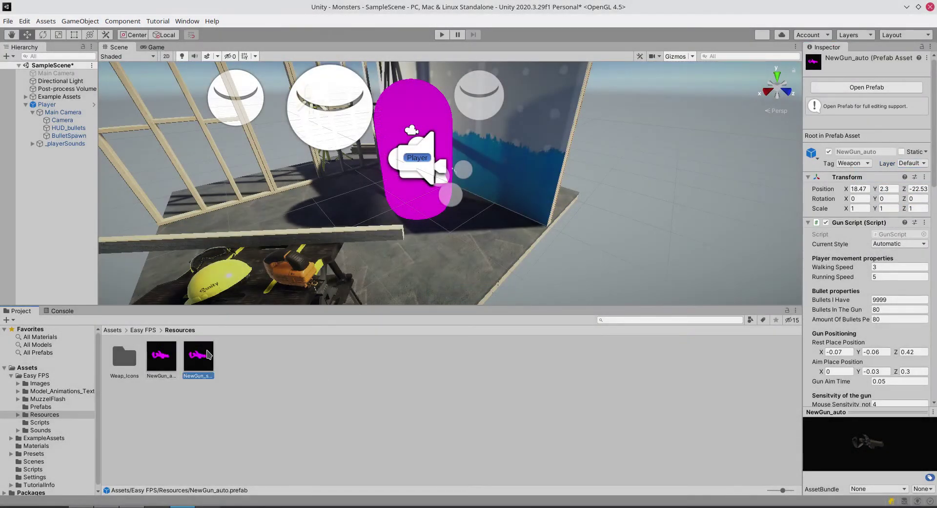
click(911, 163)
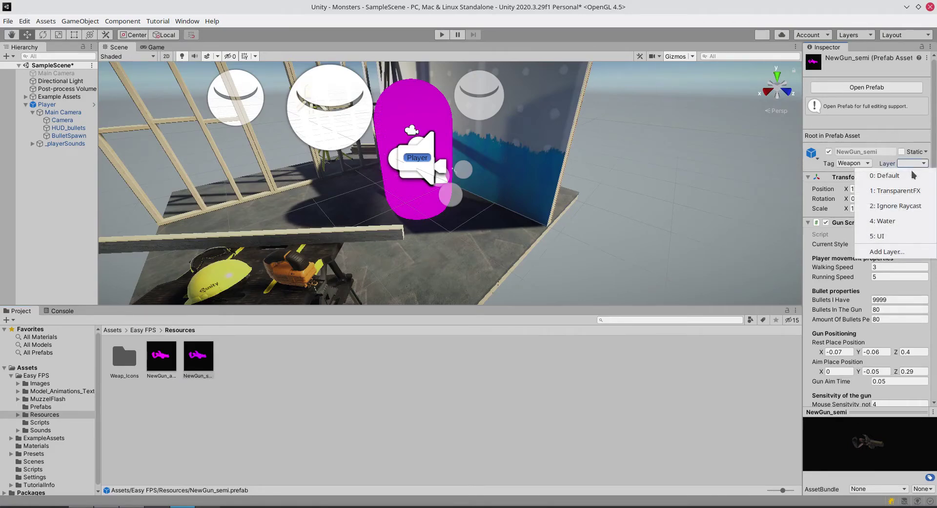
click(866, 175)
click(465, 294)
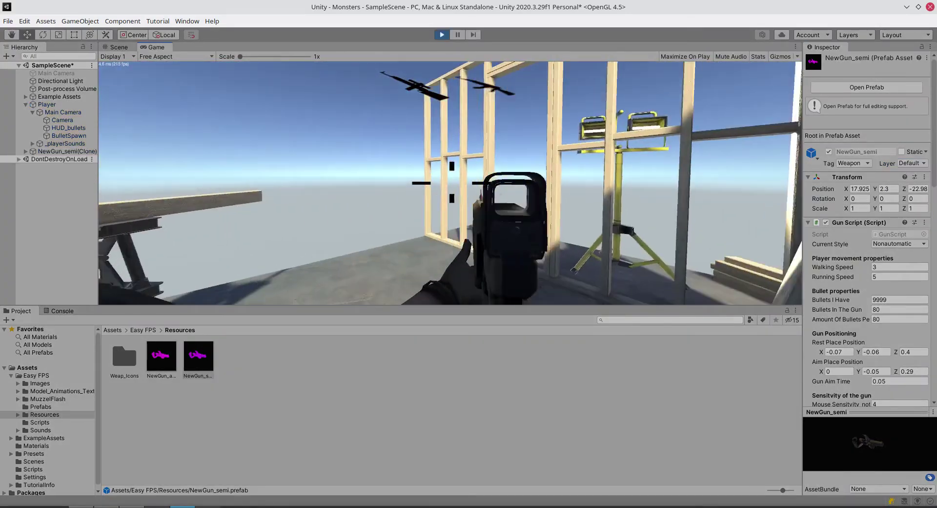
Walk around with the weapon in play mode to test how the gun renders, and stop the game.
key(w)
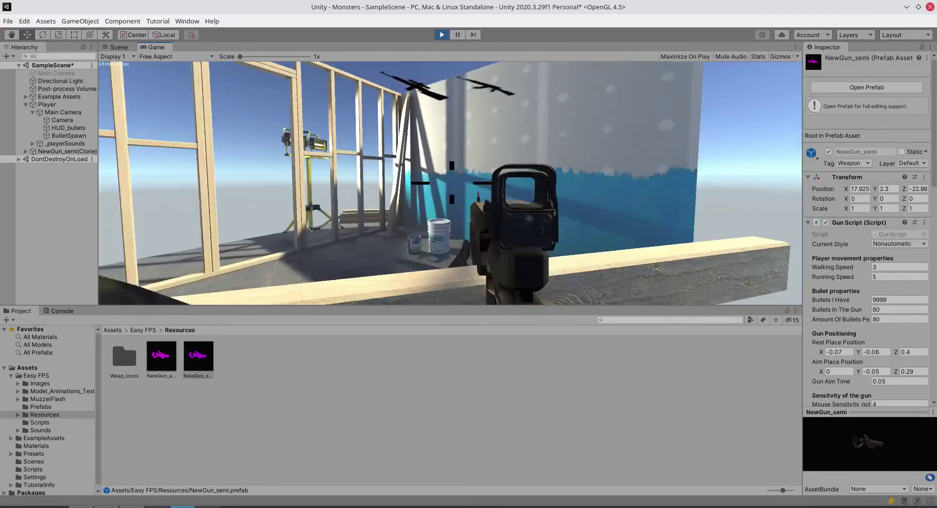
key(w)
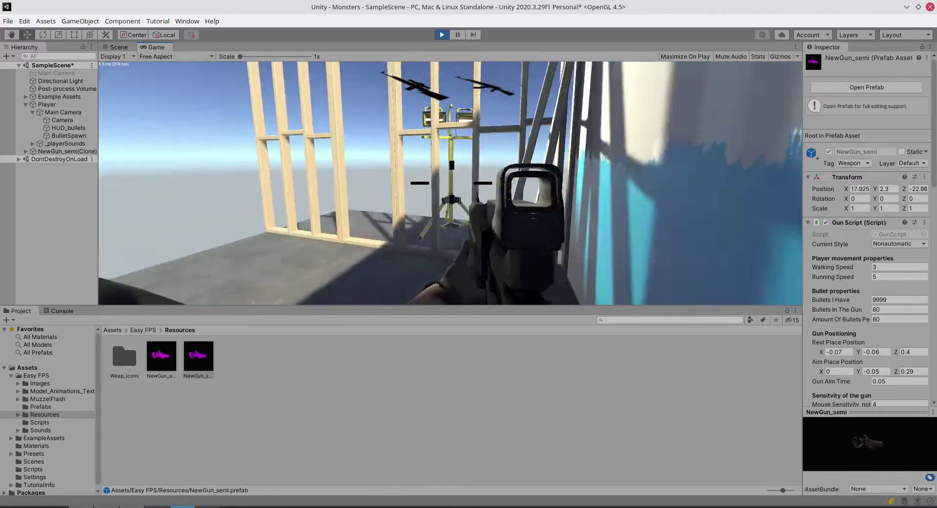
key(w)
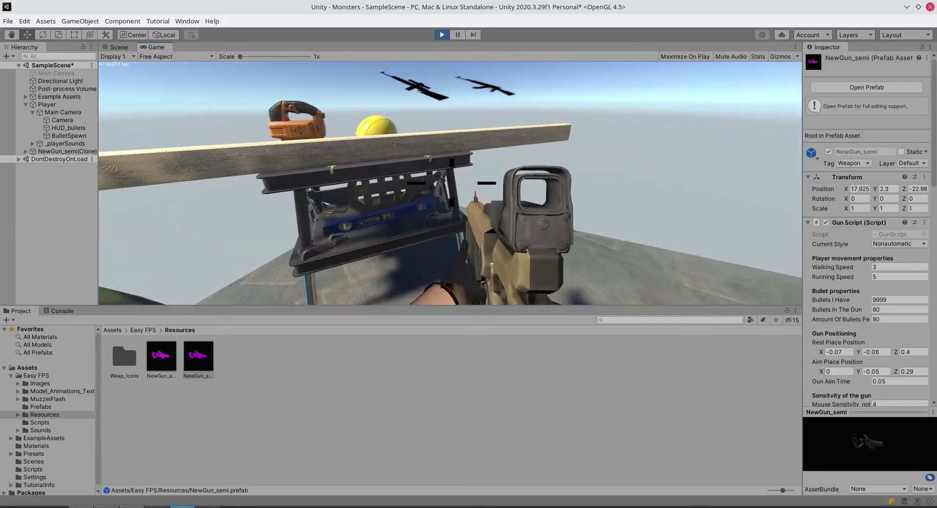
key(ctrl+p)
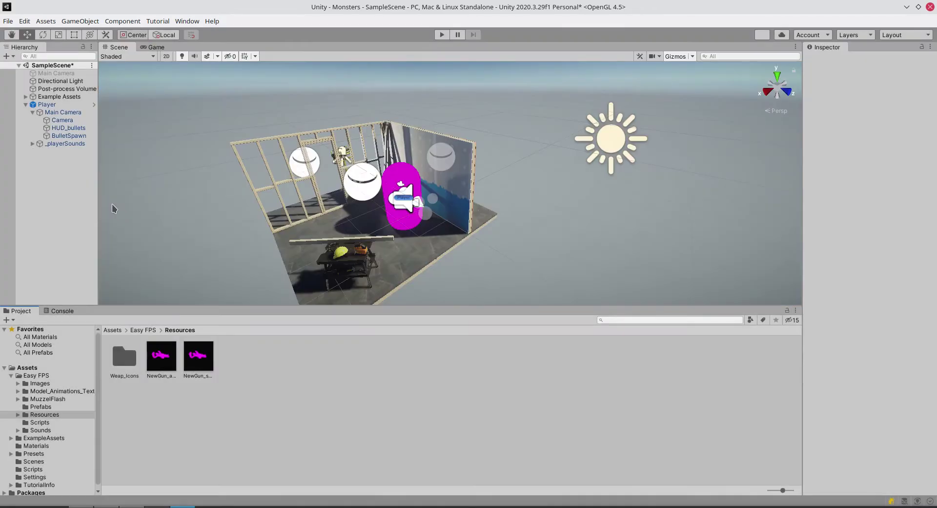
Deactivate the Example Assets object in SampleScene.
click(56, 96)
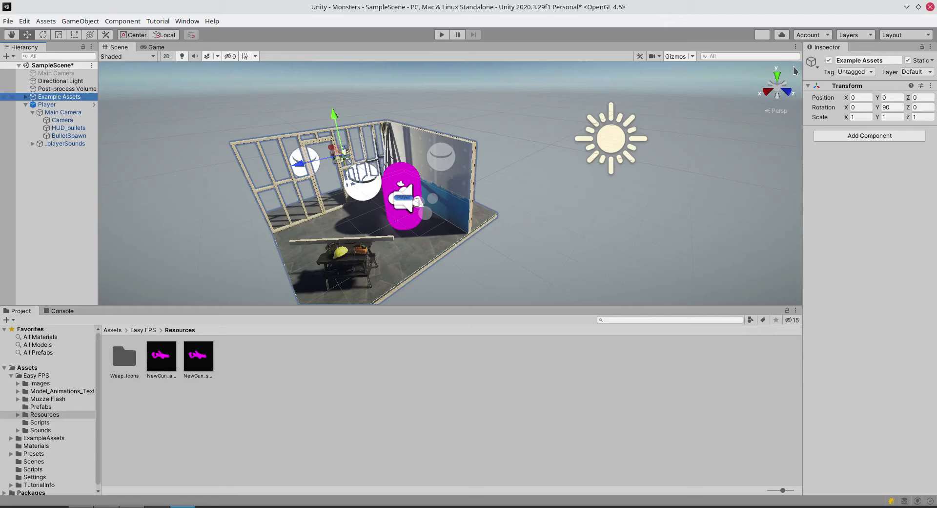
click(828, 60)
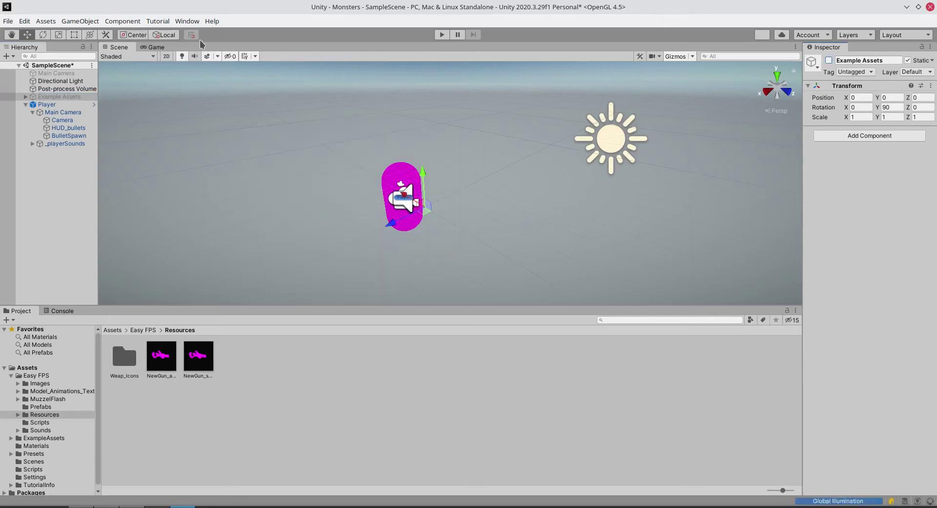
Open the Package Manager and search My Assets for "snaps".
click(193, 21)
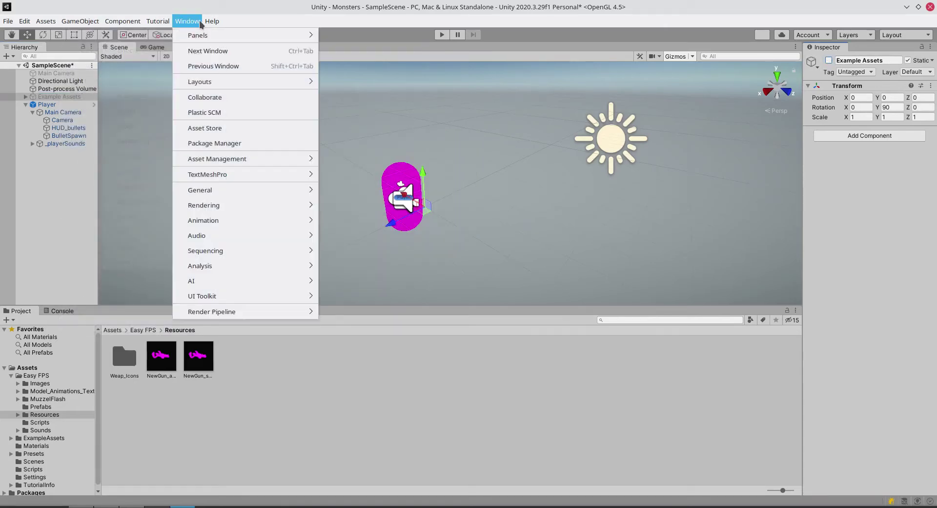
mouse_move(94, 26)
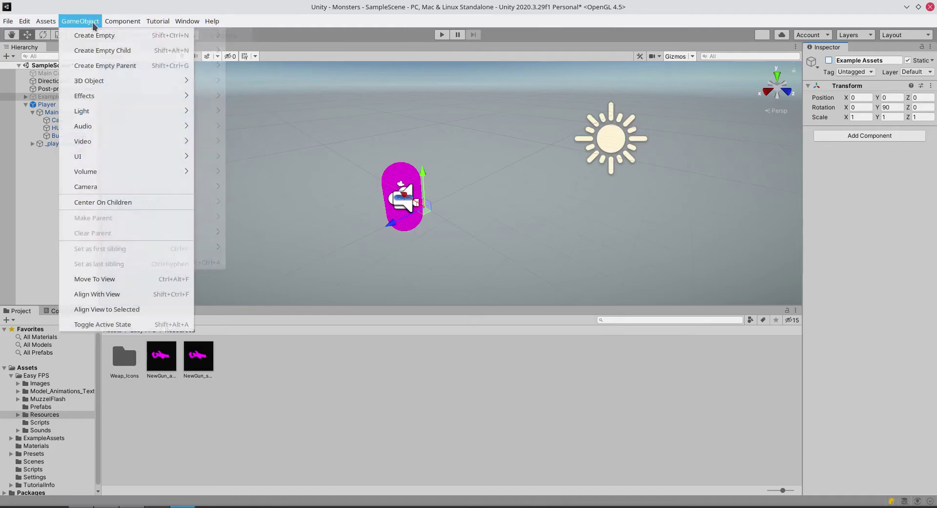
mouse_move(196, 22)
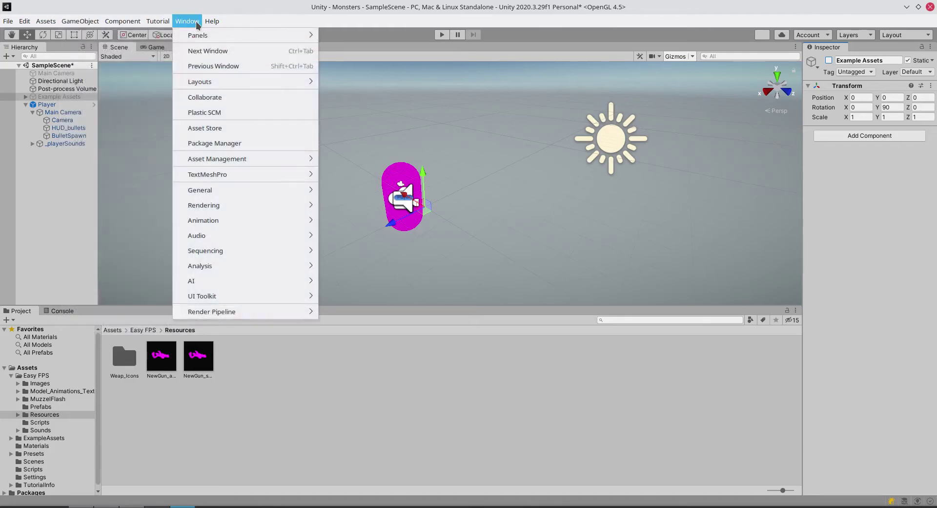
click(220, 143)
text(sna)
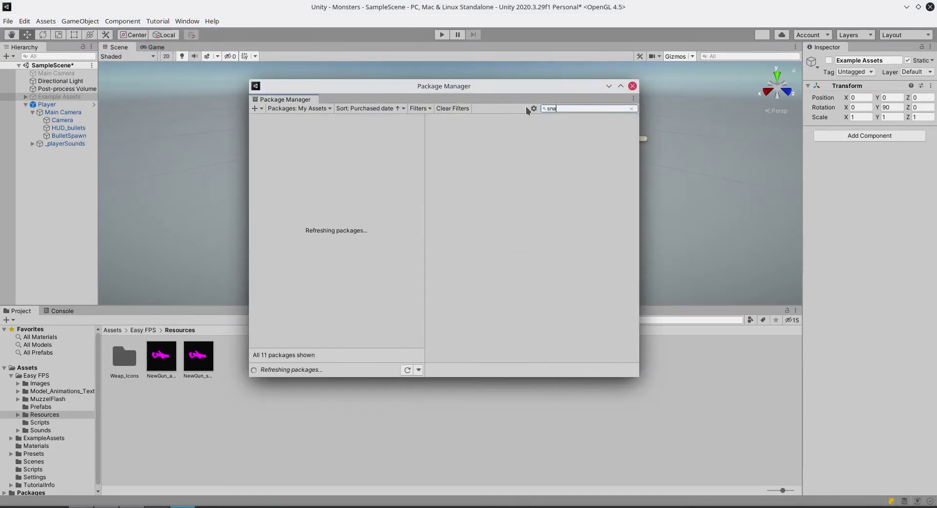
text(ps)
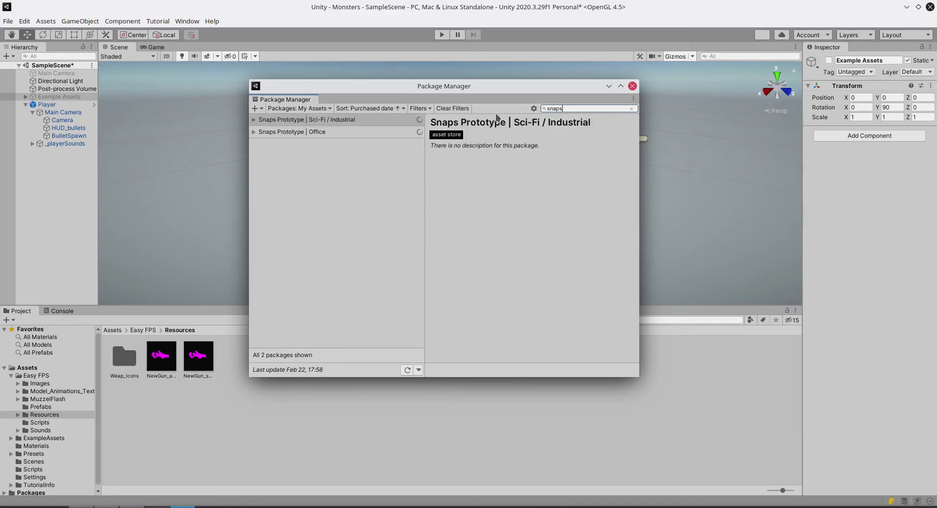
Download the Snaps Prototype | Sci-Fi / Industrial package and import all its files into the project.
click(320, 125)
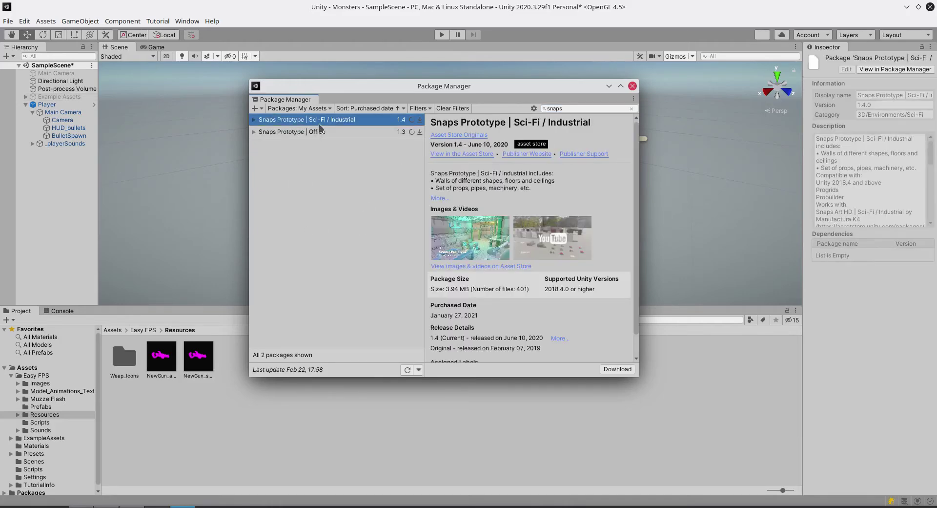
click(321, 132)
click(320, 119)
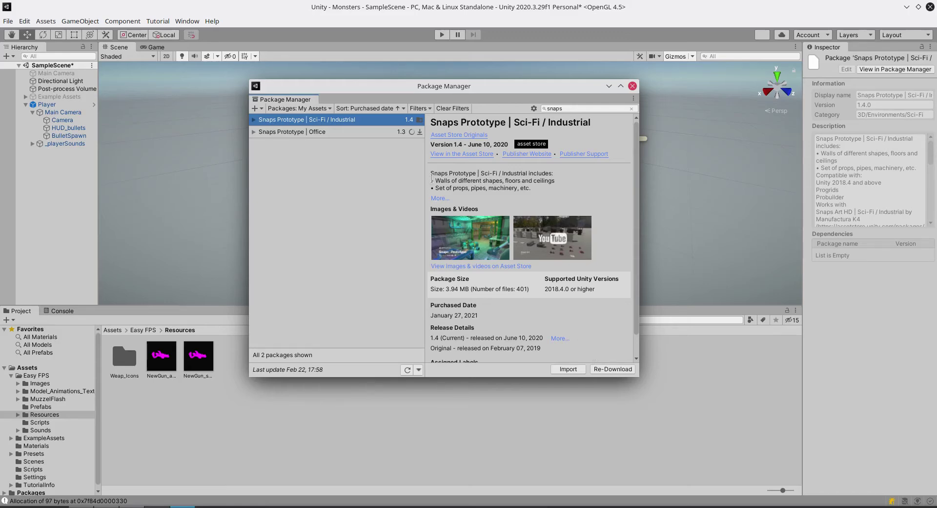
click(569, 369)
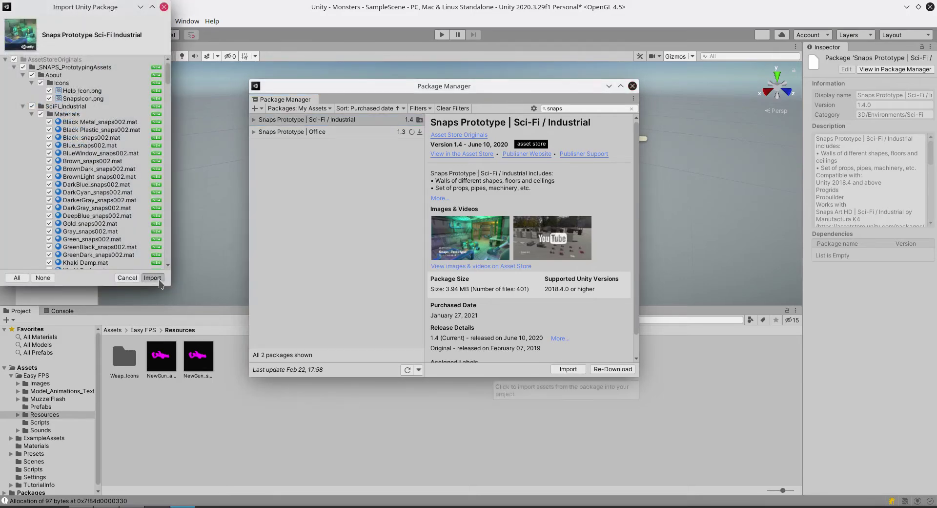
click(152, 278)
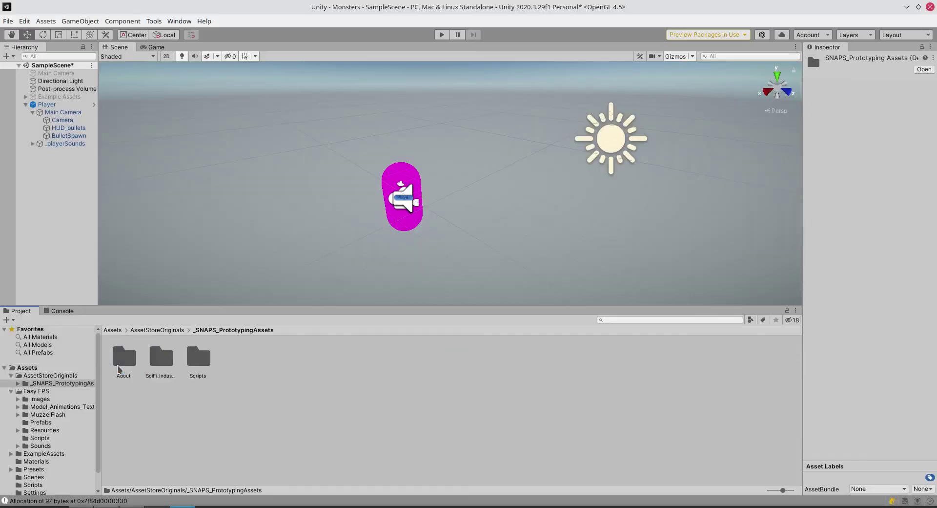
Open the SciFi_Industrial_SampleLayout scene from the SciFi_Industrial SampleScenes folder and inspect its SNAPS_Level object.
double_click(159, 357)
double_click(202, 360)
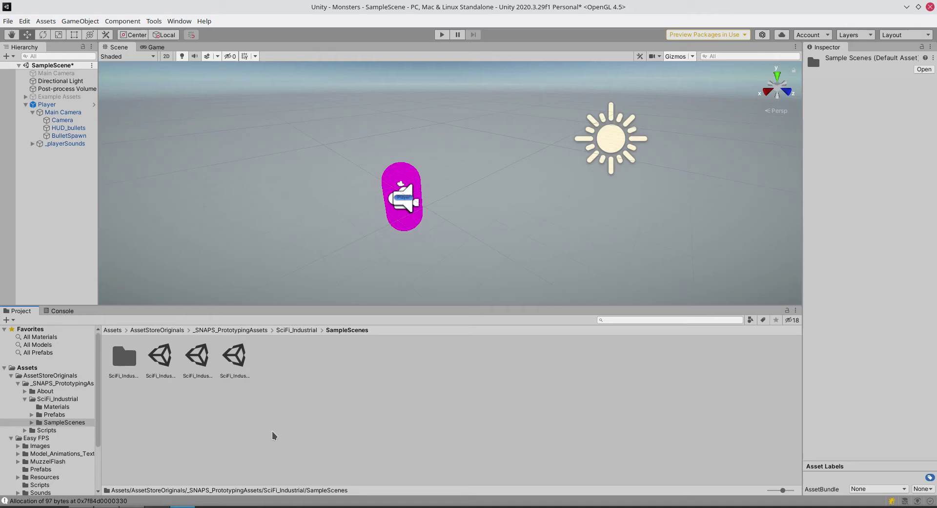
click(159, 365)
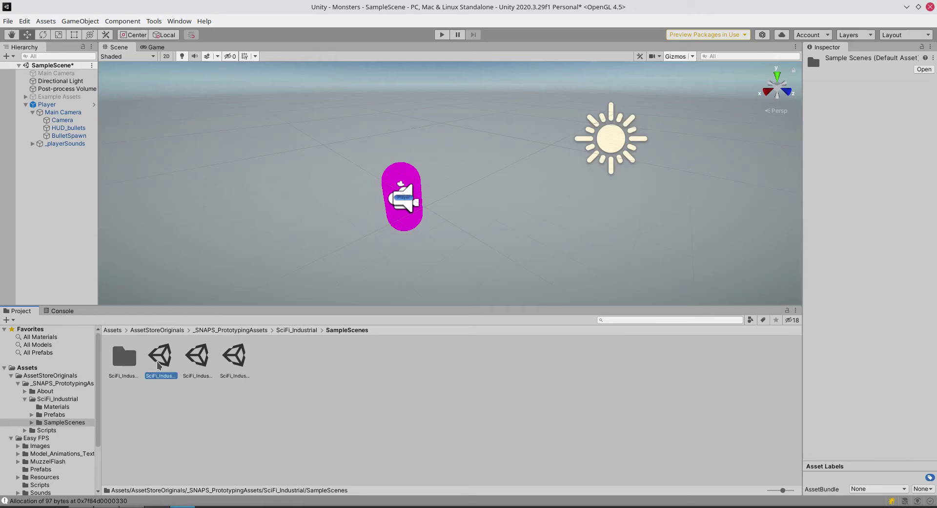
click(195, 363)
double_click(162, 359)
click(349, 300)
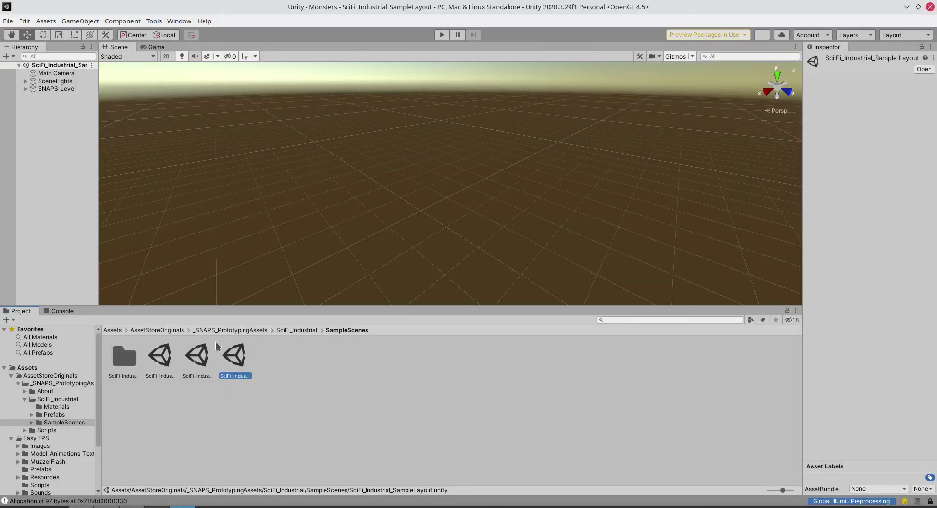
click(59, 89)
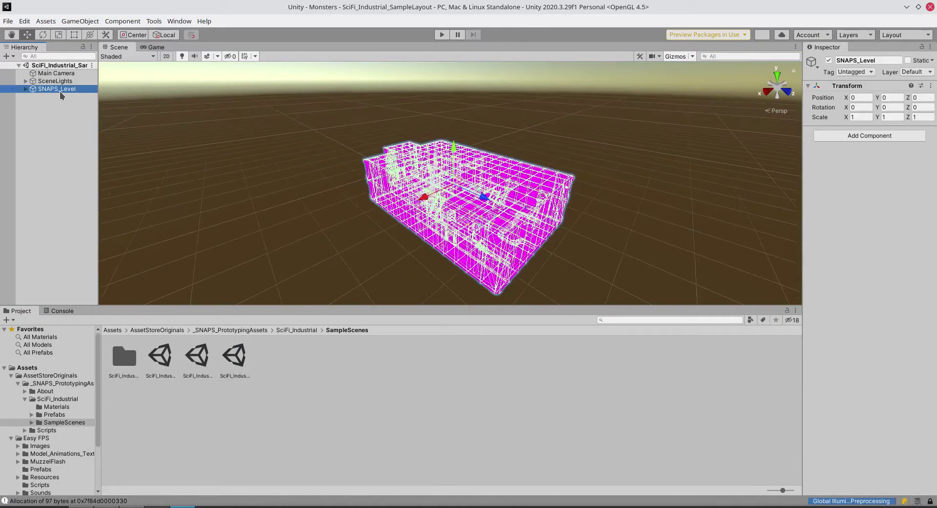
scroll(488, 257, up, 1)
mouse_move(494, 237)
middle_down()
mouse_move(398, 164)
mouse_move(424, 220)
mouse_move(479, 247)
middle_up()
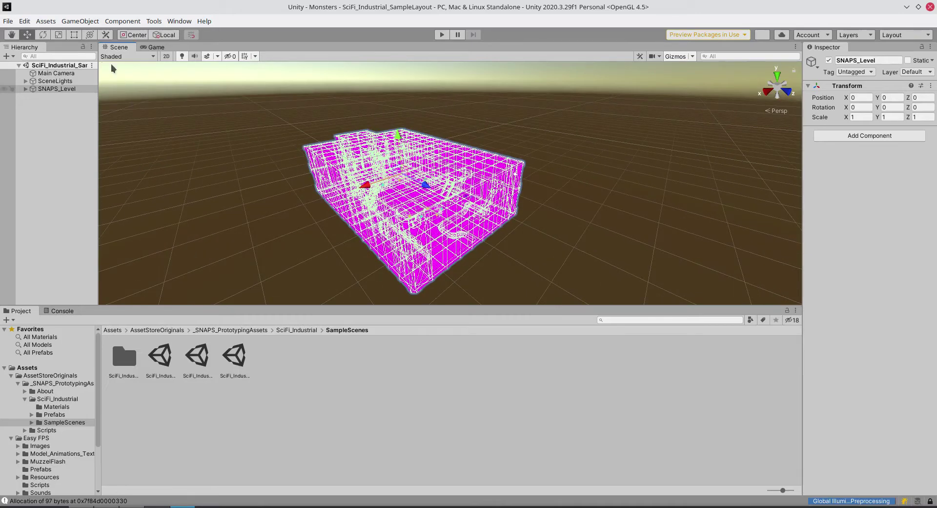
Upgrade all project materials to UniversalRP materials, accepting that existing materials are overwritten.
click(46, 21)
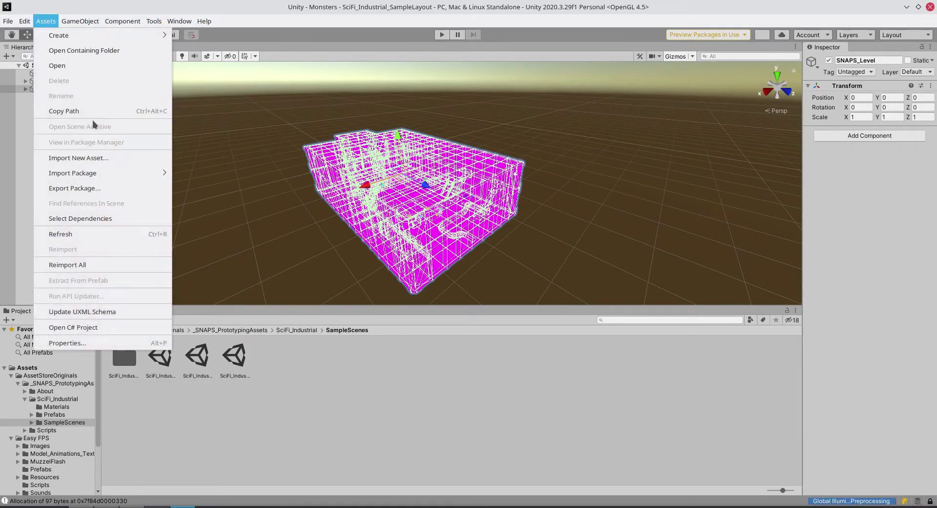
mouse_move(24, 20)
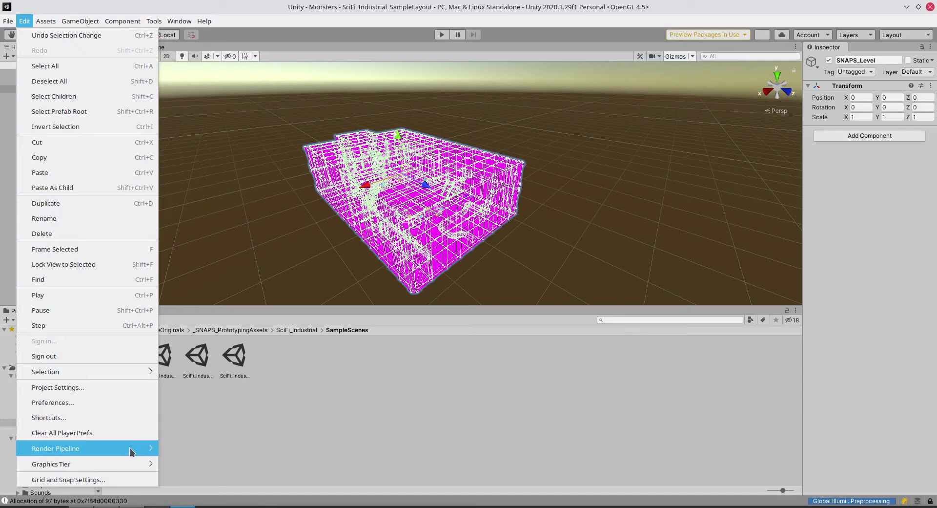
mouse_move(131, 469)
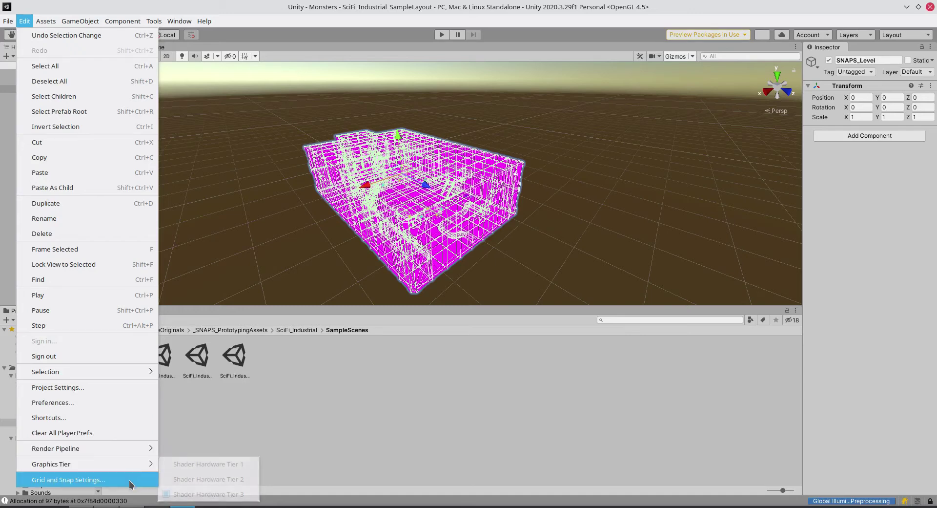
mouse_move(131, 452)
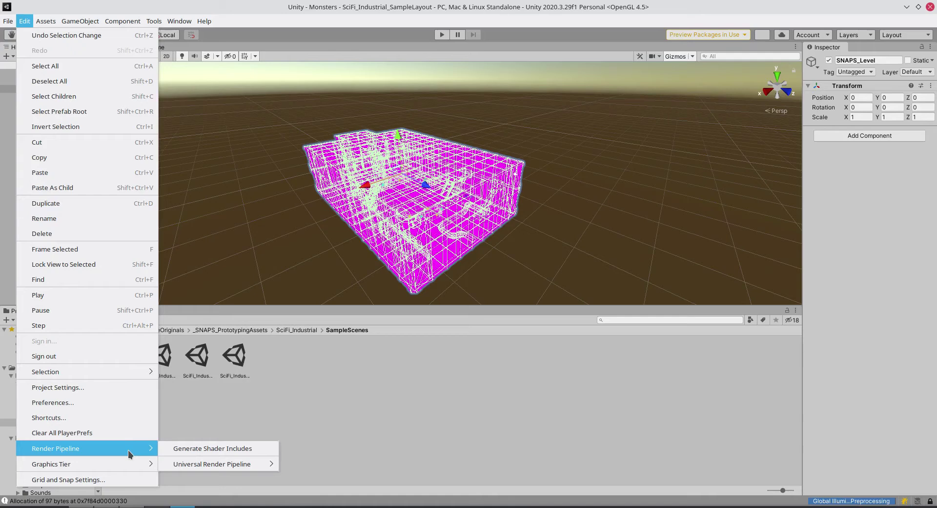
mouse_move(215, 464)
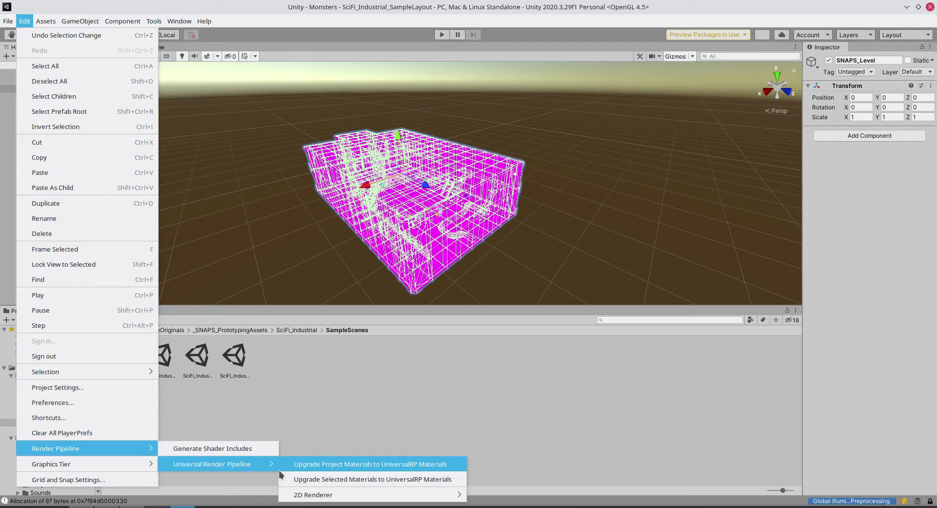
click(316, 464)
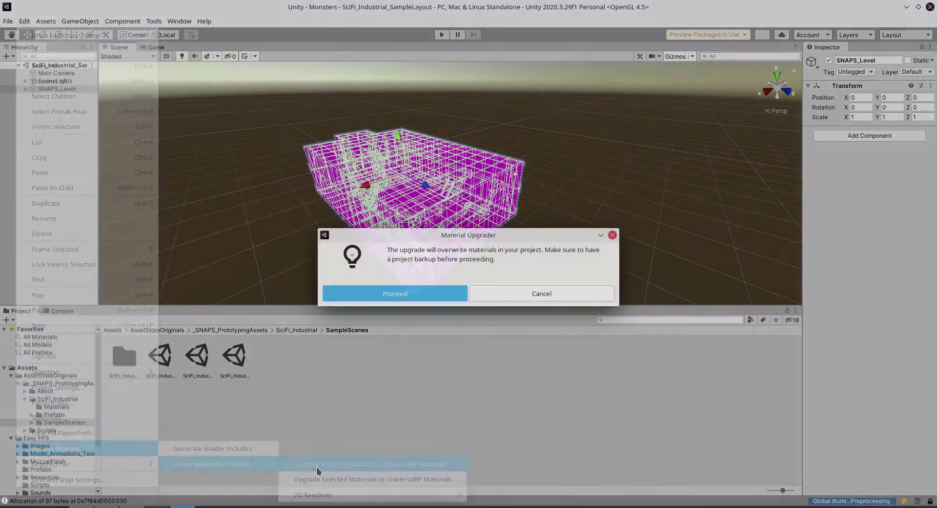
click(392, 295)
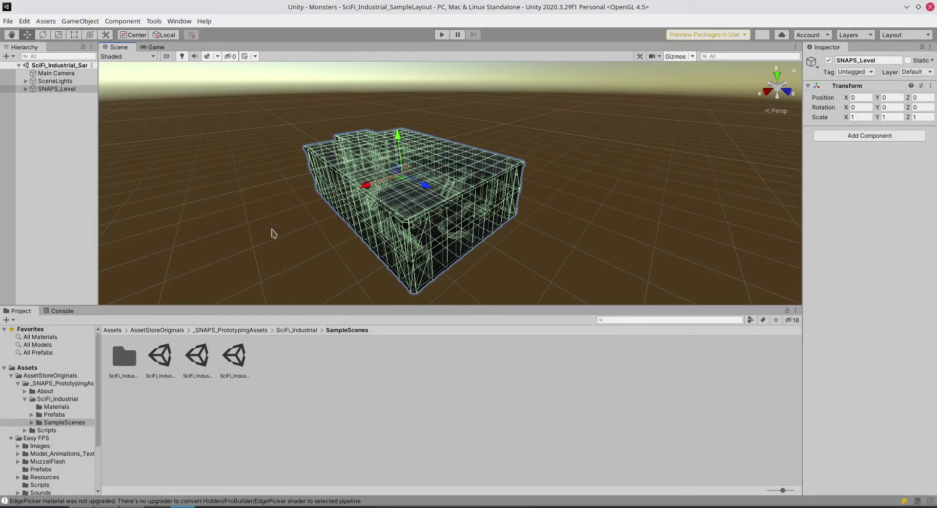
Inspect the interior of the sci-fi level, run the scene in play mode to check its rendering, and stop it.
scroll(391, 220, up, 5)
scroll(424, 225, up, 10)
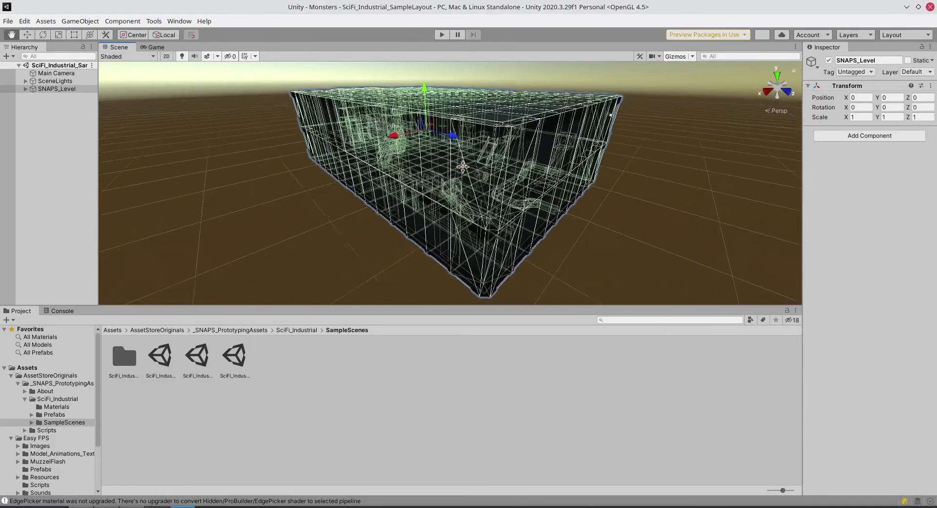
scroll(522, 172, up, 8)
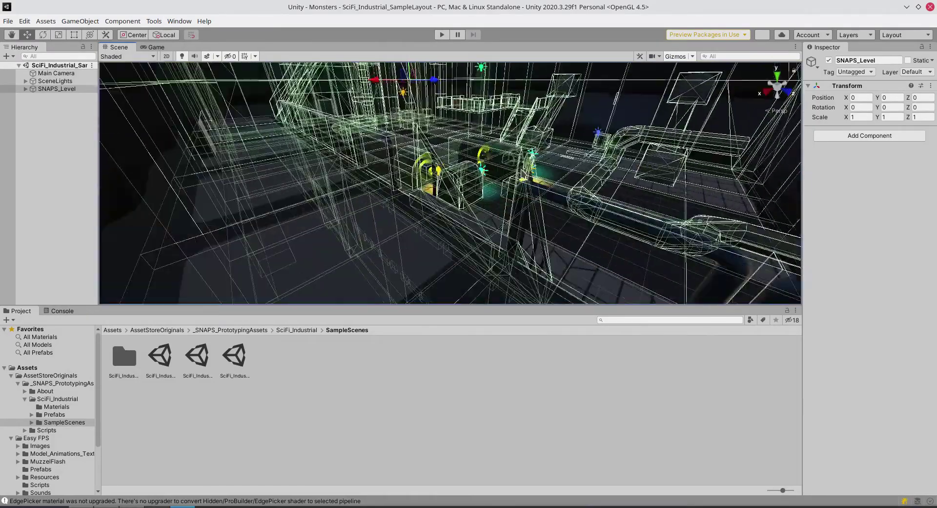
middle_drag(509, 175, 446, 217)
scroll(445, 218, up, 10)
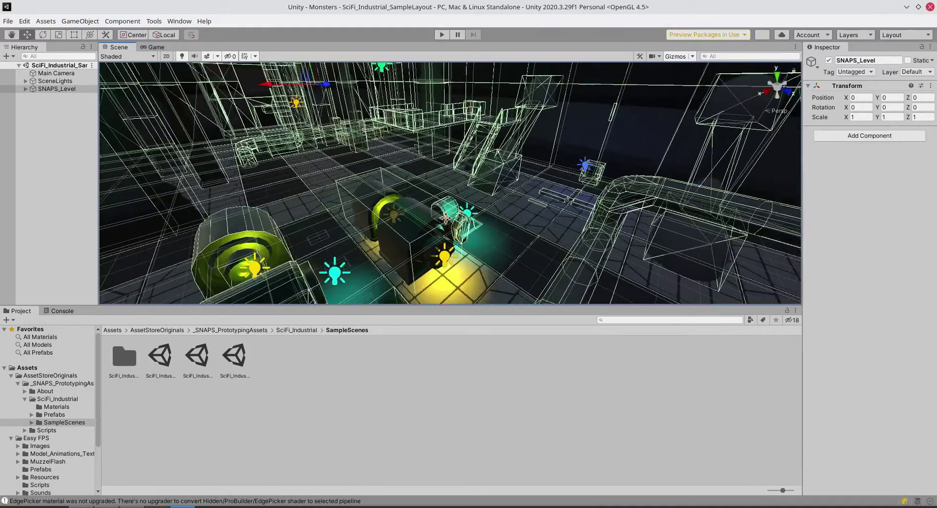
click(442, 35)
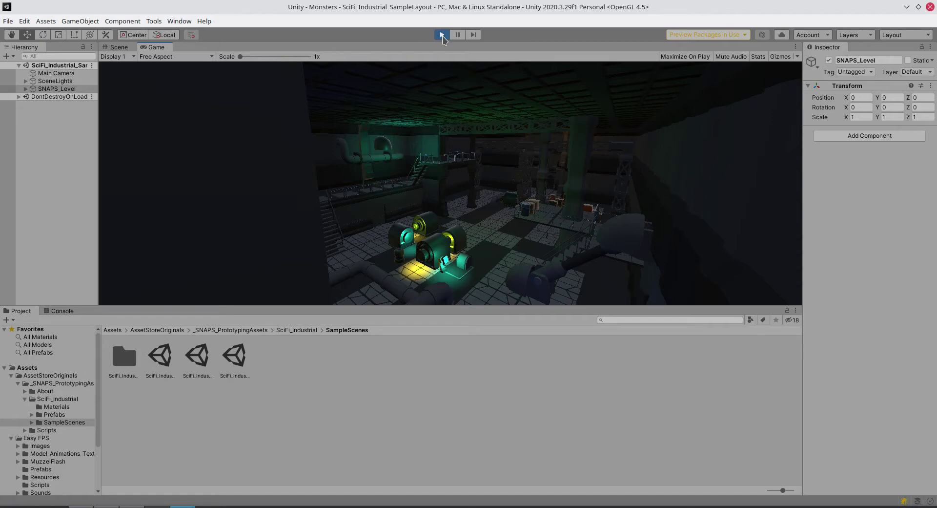
click(442, 35)
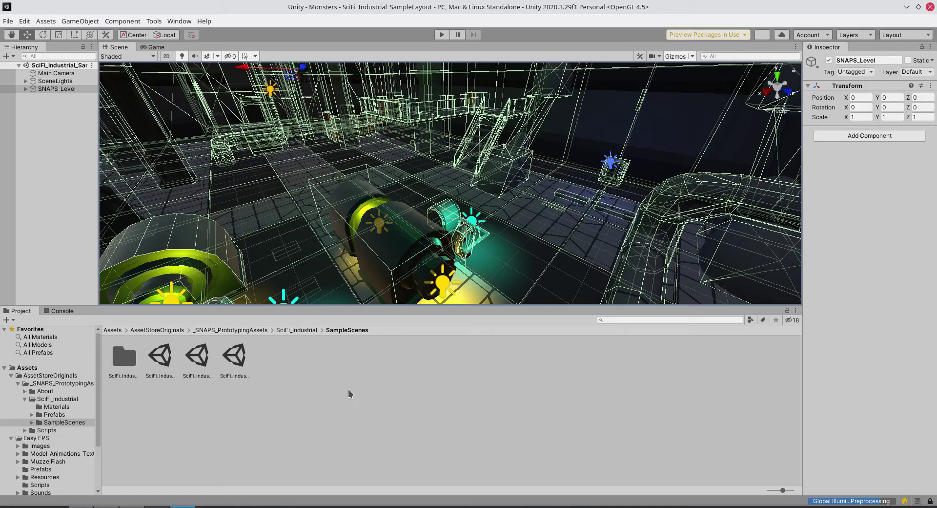
Add the Player prefab from the Easy FPS Prefabs folder to the scene and deactivate the scene's original Main Camera.
click(113, 331)
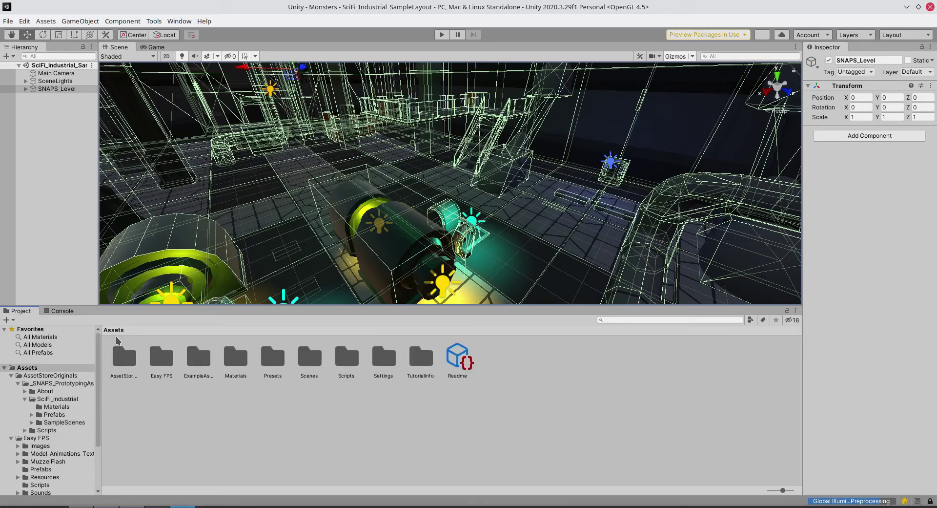
double_click(162, 360)
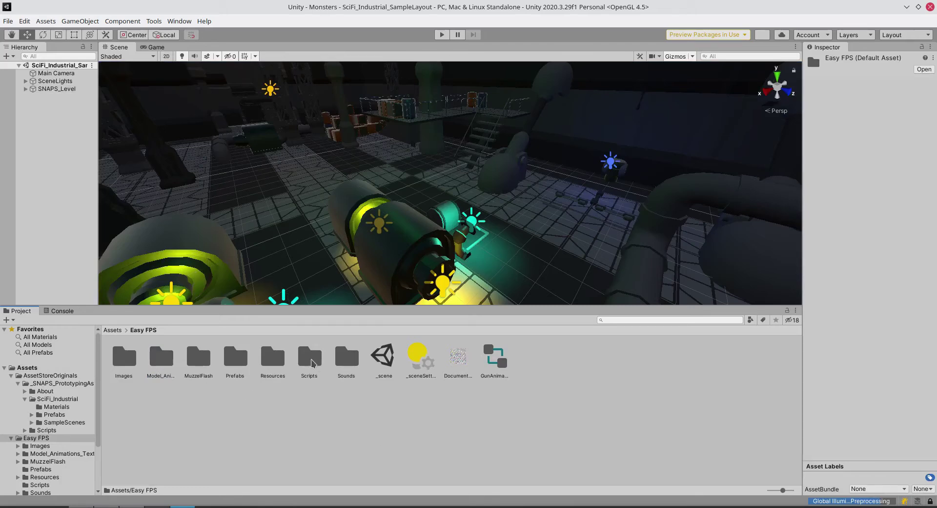
double_click(234, 361)
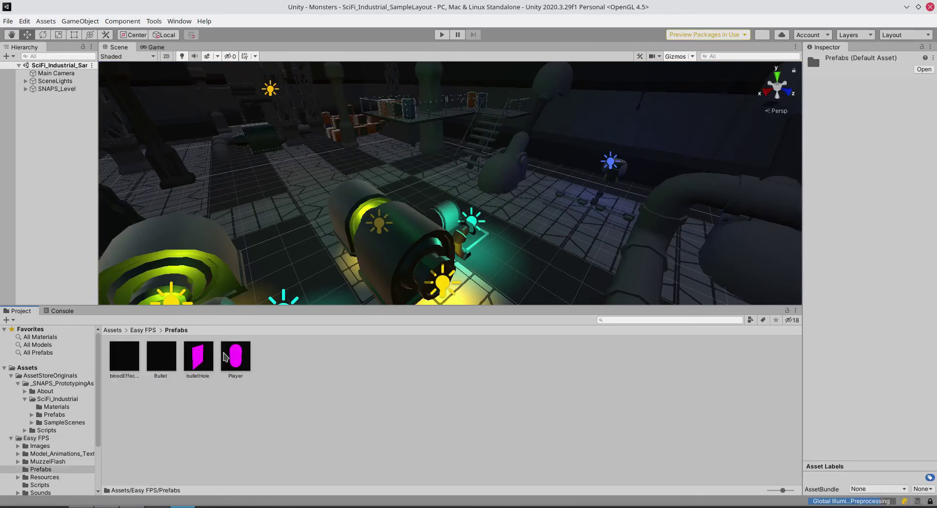
click(239, 364)
drag(239, 364, 46, 113)
click(57, 73)
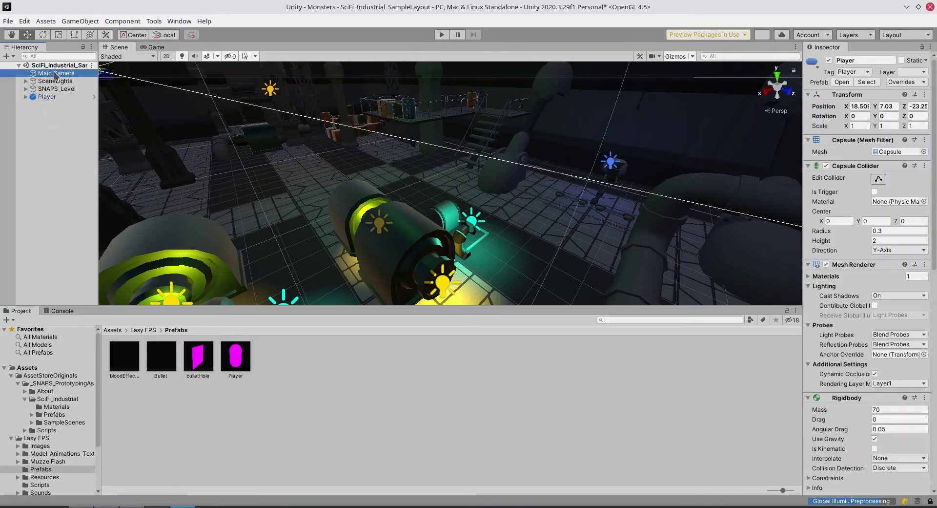
click(829, 60)
Set the Player's X and Y position to 0 and move it along Z to about 15.68, towards the level.
click(57, 97)
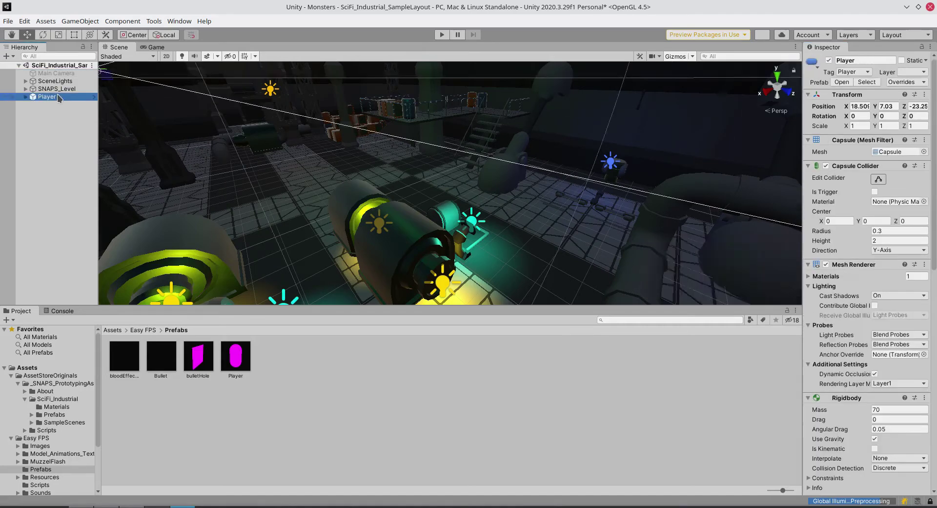
double_click(57, 97)
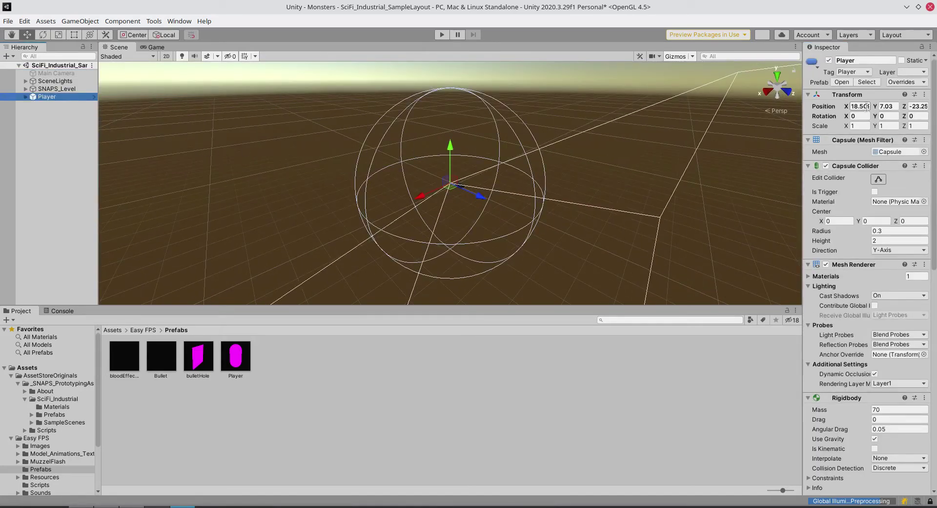
click(861, 106)
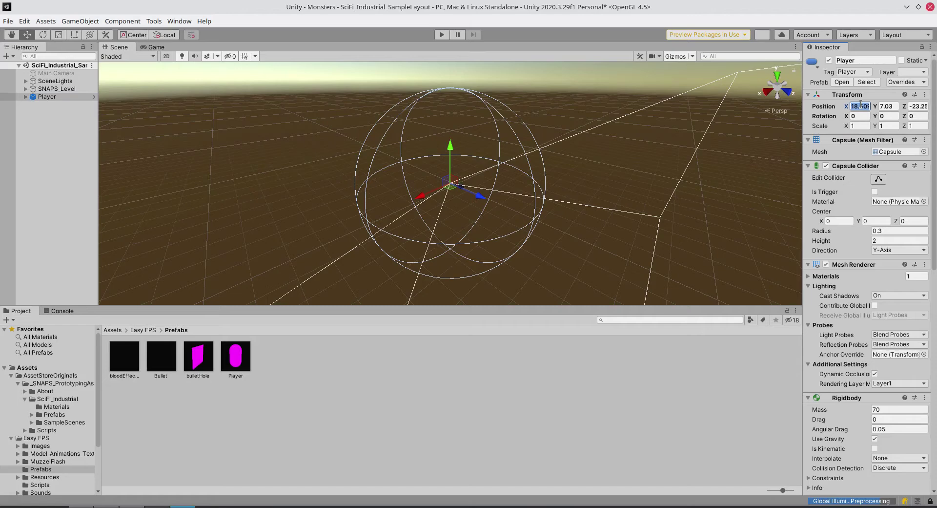
text(0)
key(Tab)
text(0)
key(Tab)
text(0)
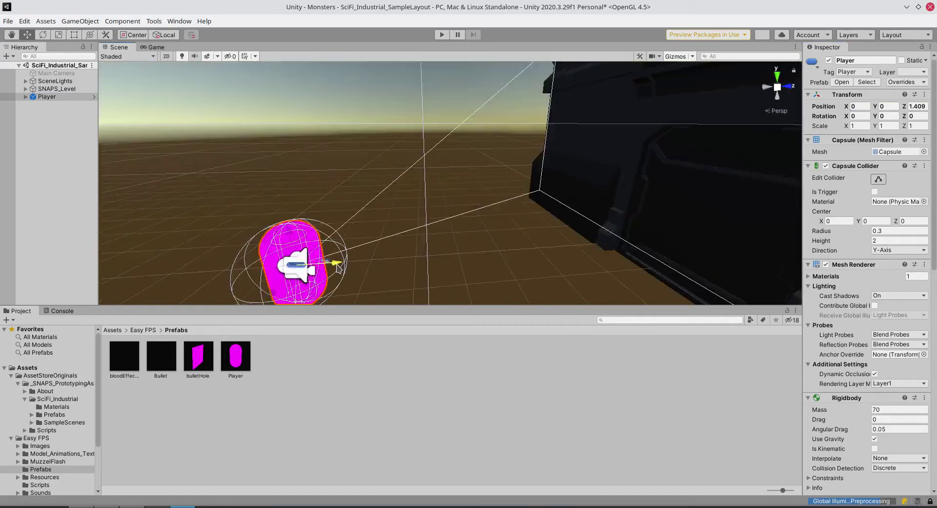
drag(320, 266, 829, 208)
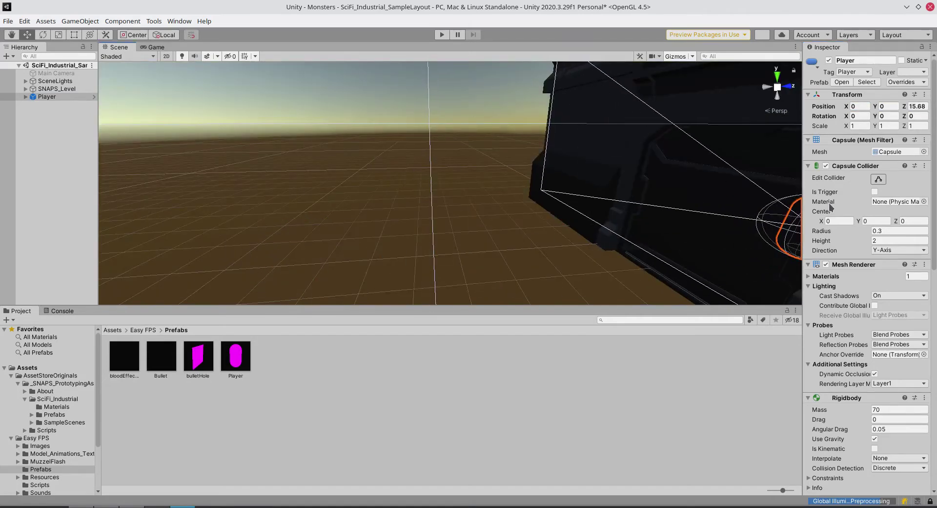
Raise the Player above the level floor to a Y position of about 1.23 and briefly run the scene in play mode.
click(25, 96)
click(63, 104)
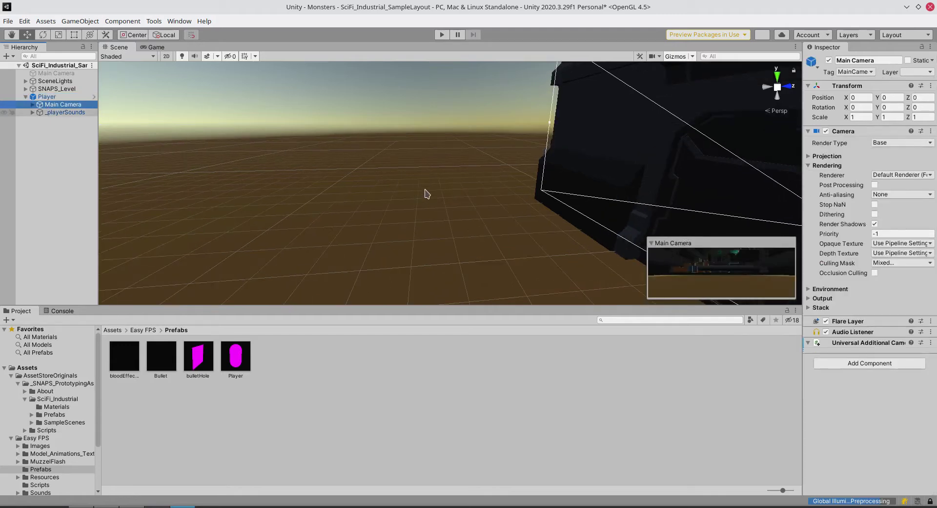
double_click(55, 98)
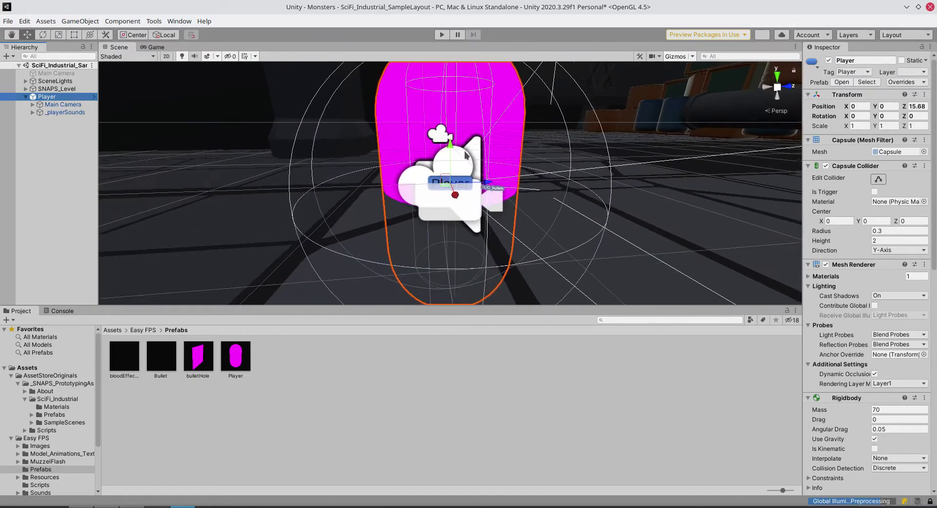
drag(448, 144, 448, 67)
scroll(467, 125, down, 5)
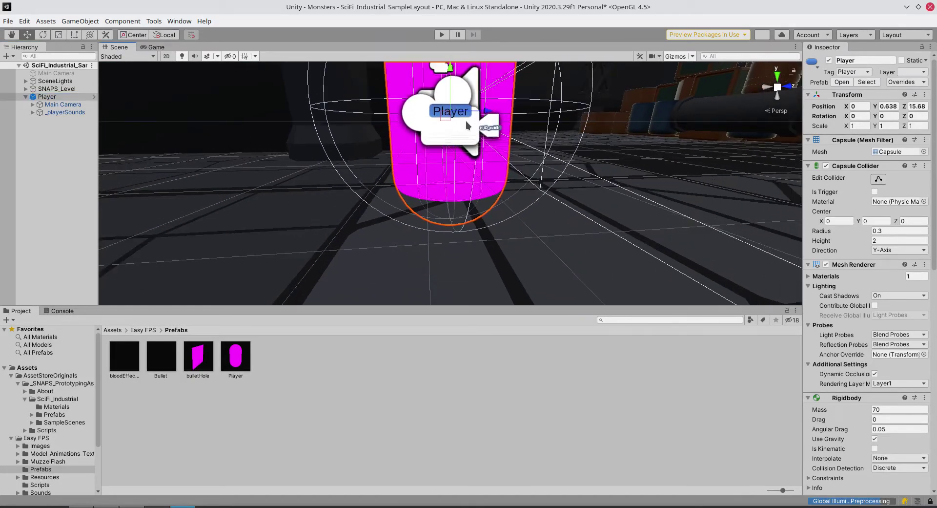
scroll(466, 134, down, 4)
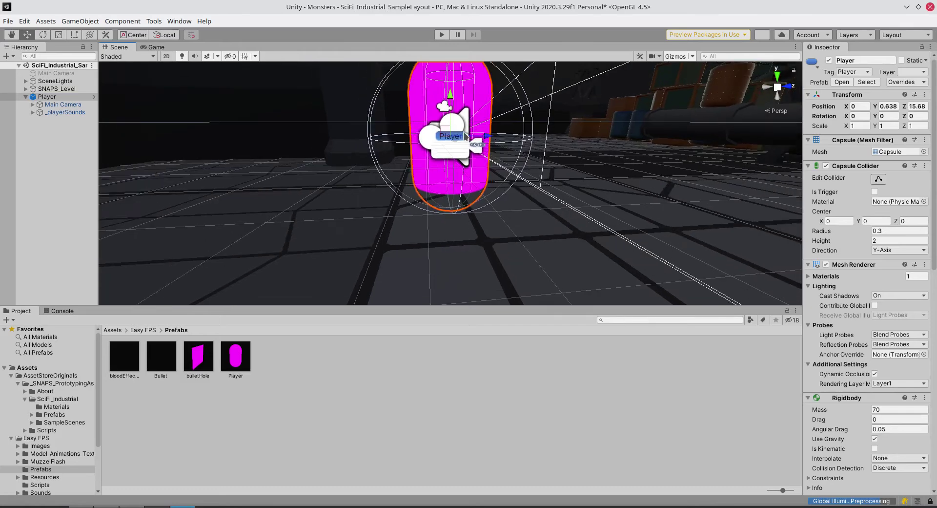
drag(450, 103, 451, 62)
scroll(501, 188, down, 3)
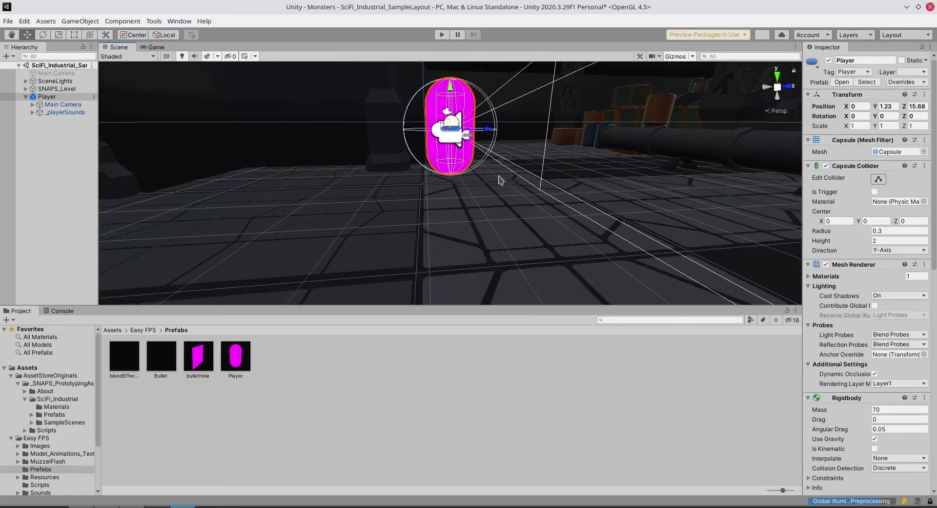
right_drag(506, 185, 527, 185)
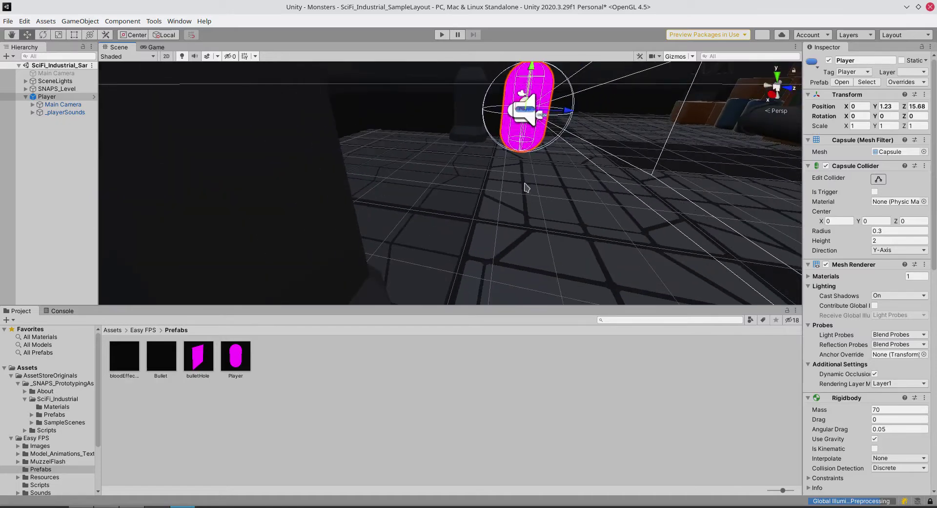
click(440, 35)
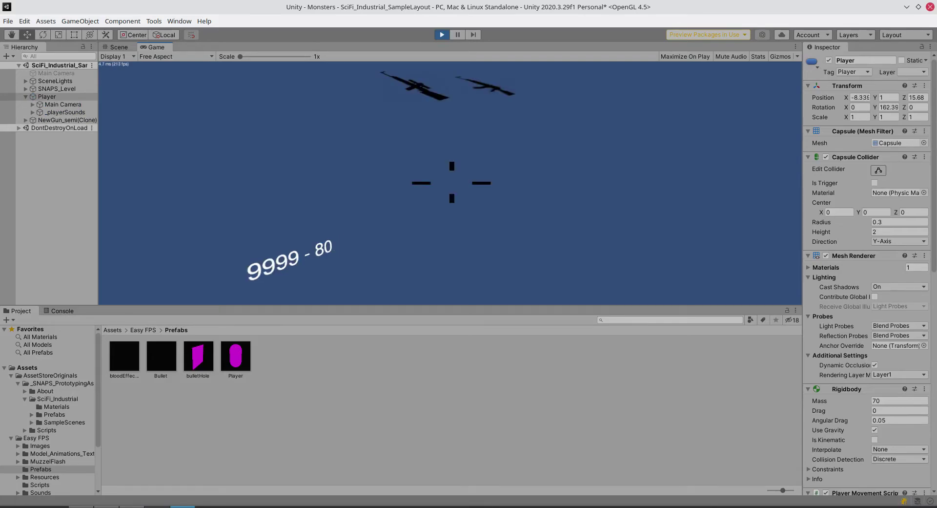
click(443, 35)
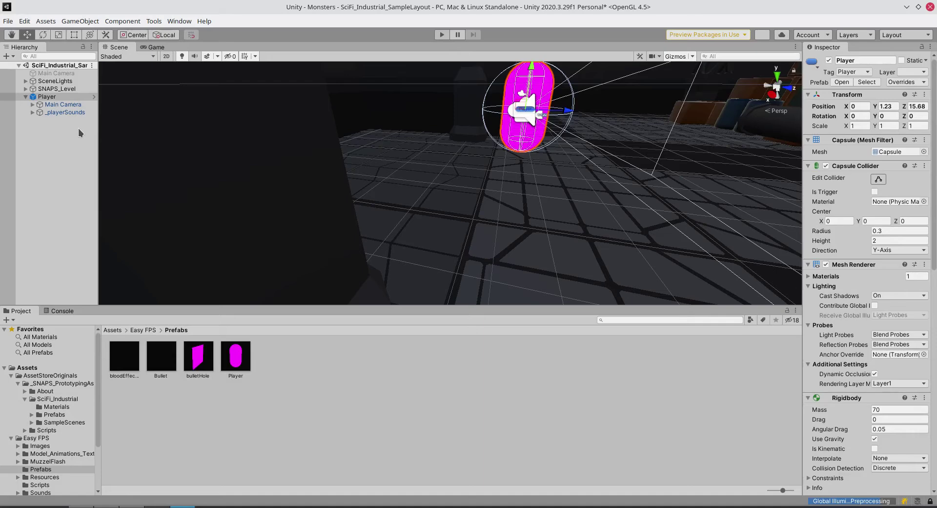
Set the rendering Priority of the Player's child Main Camera to 1.
click(72, 106)
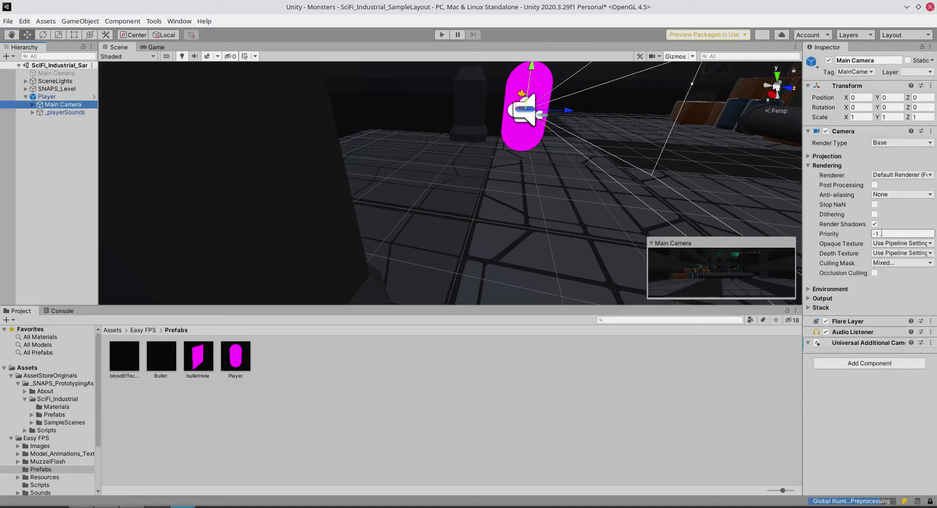
click(841, 233)
text(1)
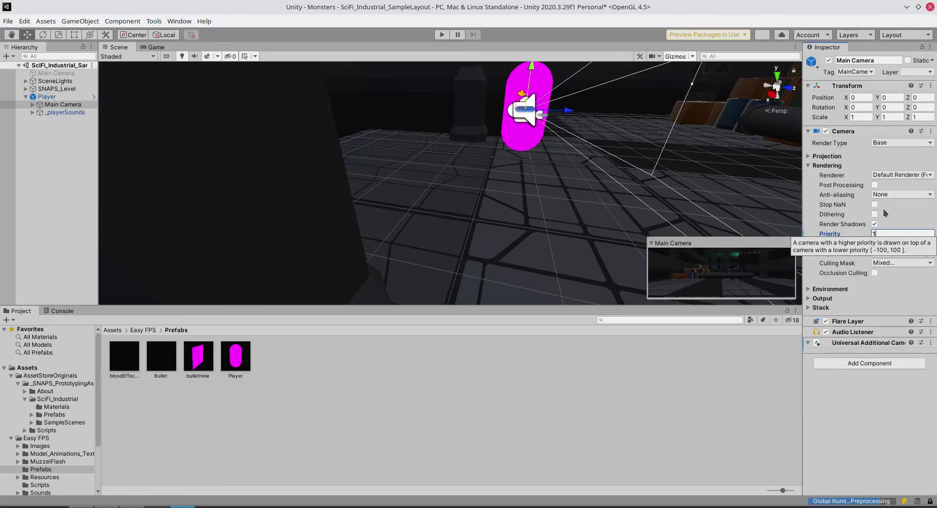
click(894, 405)
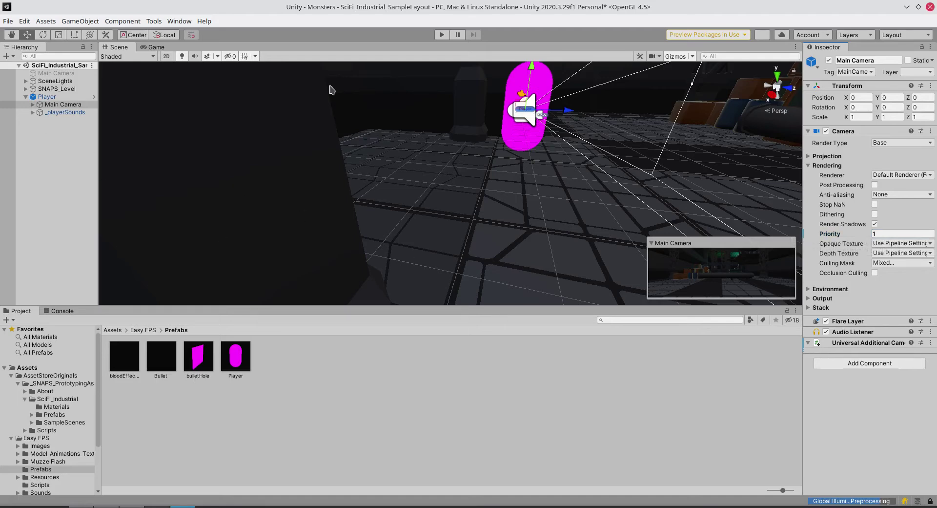
Run the scene in play mode and walk the player through the level to check the weapon view and lighting.
click(440, 35)
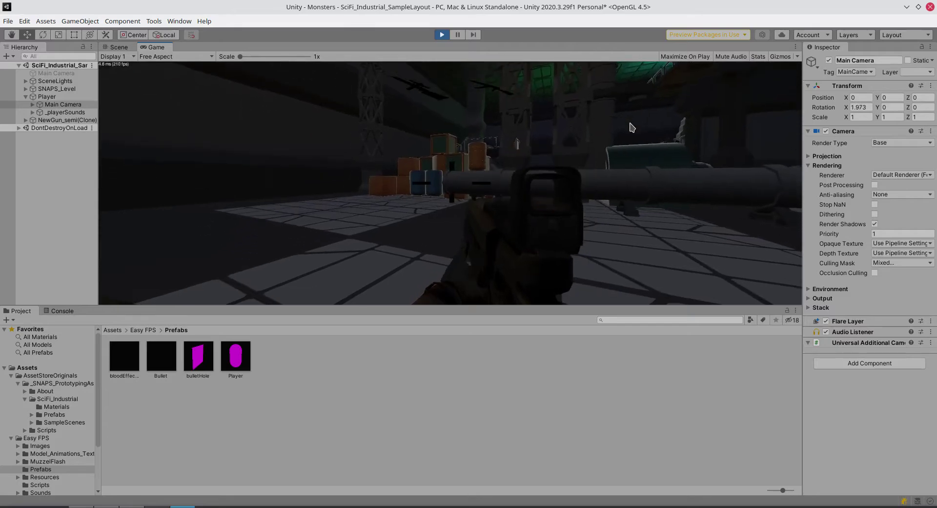
key(w)
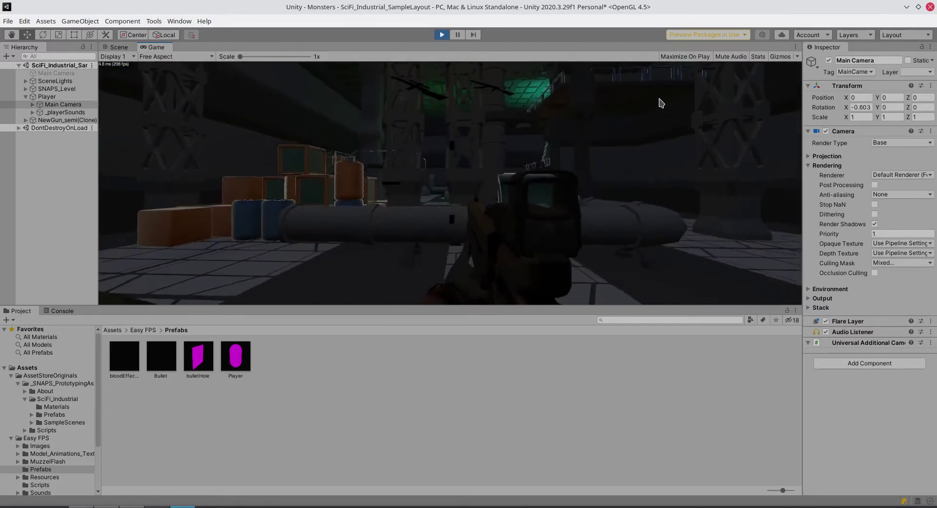
key(d)
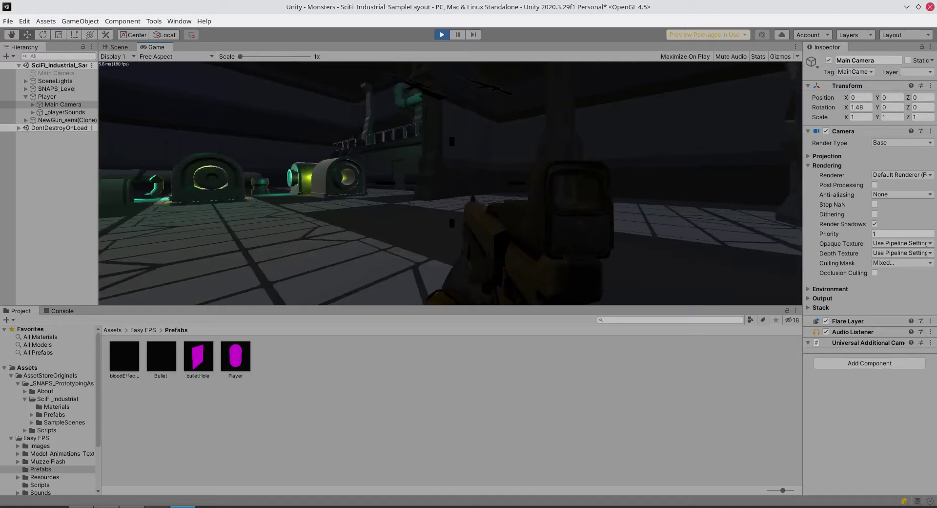
key(w)
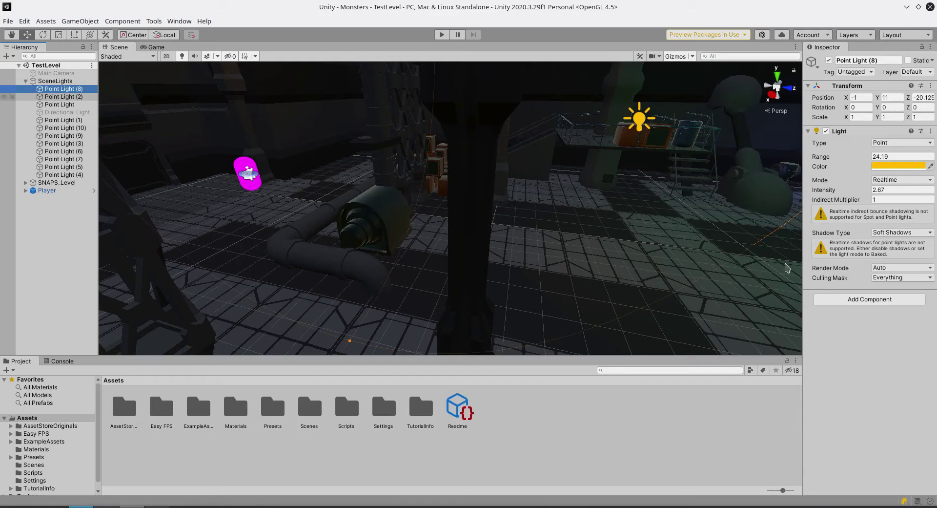
Brighten two scene lights by setting the intensity of Point Light (8) to 52.67 and Point Light (2) to 56.63.
click(895, 190)
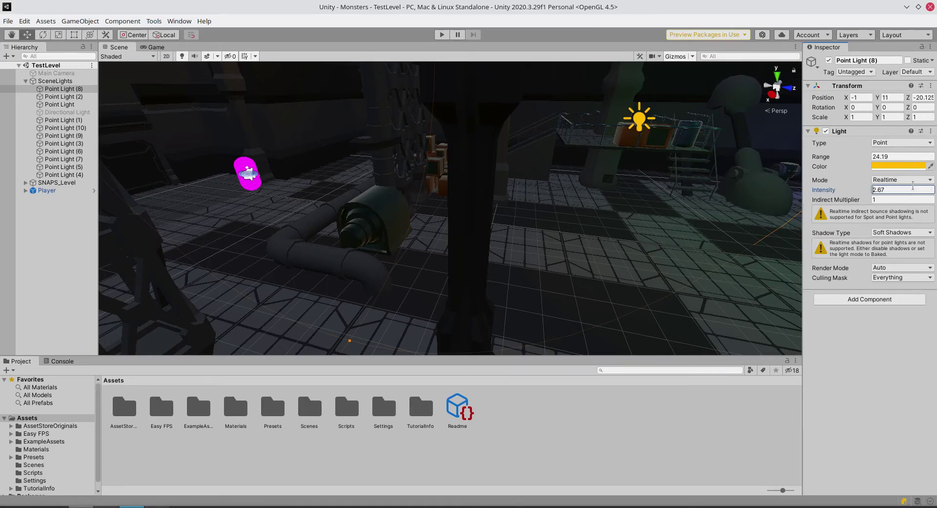
text(5)
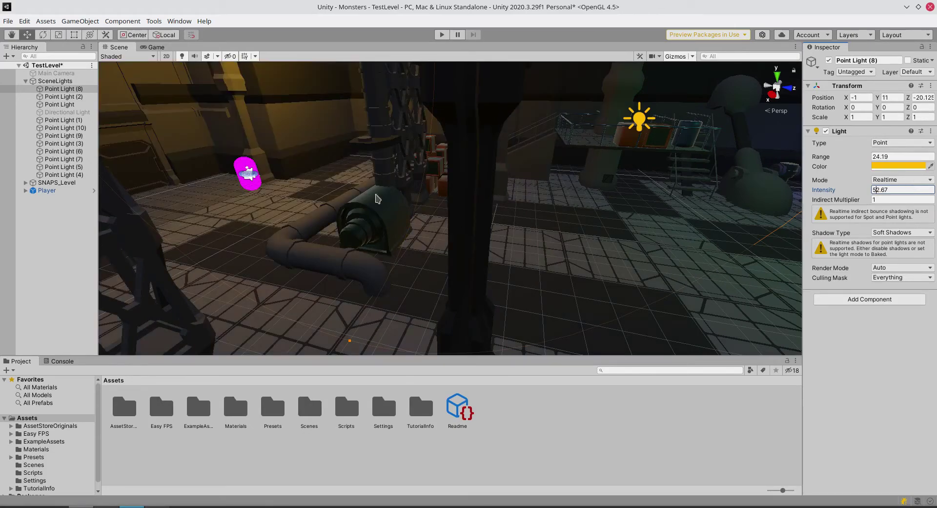
click(63, 96)
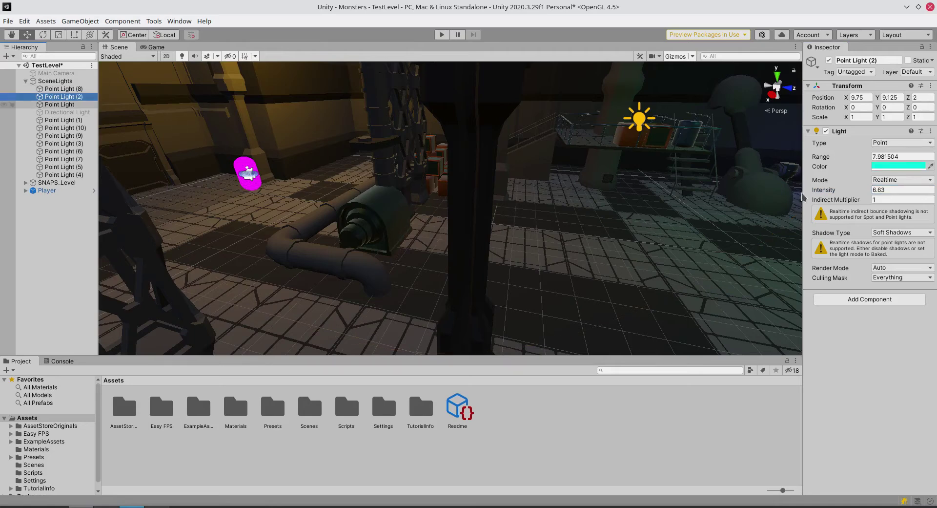
click(873, 190)
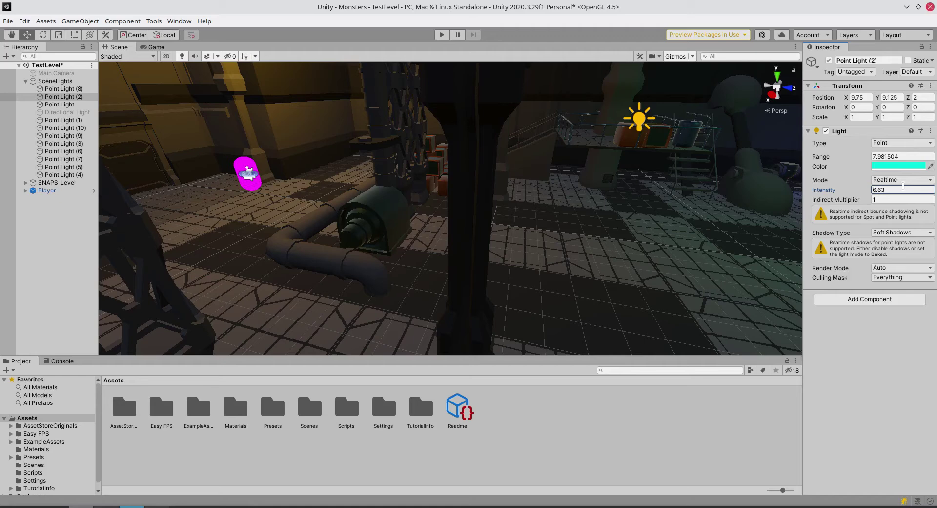
Set the intensity of the unnumbered Point Light to 54.02 and of Point Light (1) to 55.51.
click(72, 105)
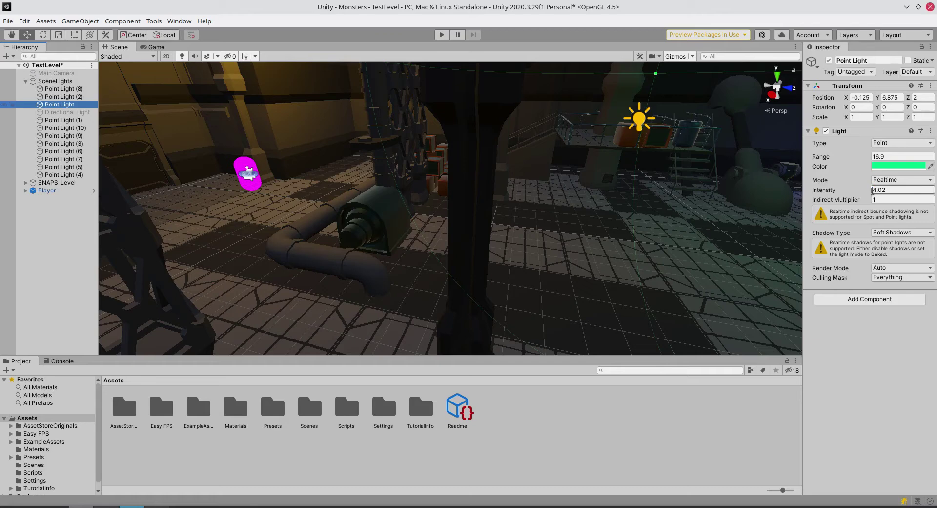
click(876, 189)
text(5)
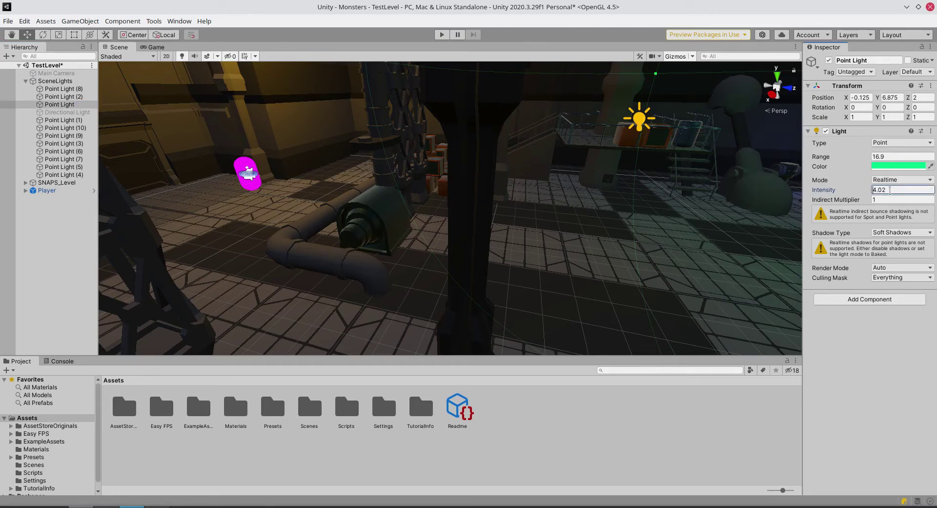
text(5)
scroll(509, 207, down, 3)
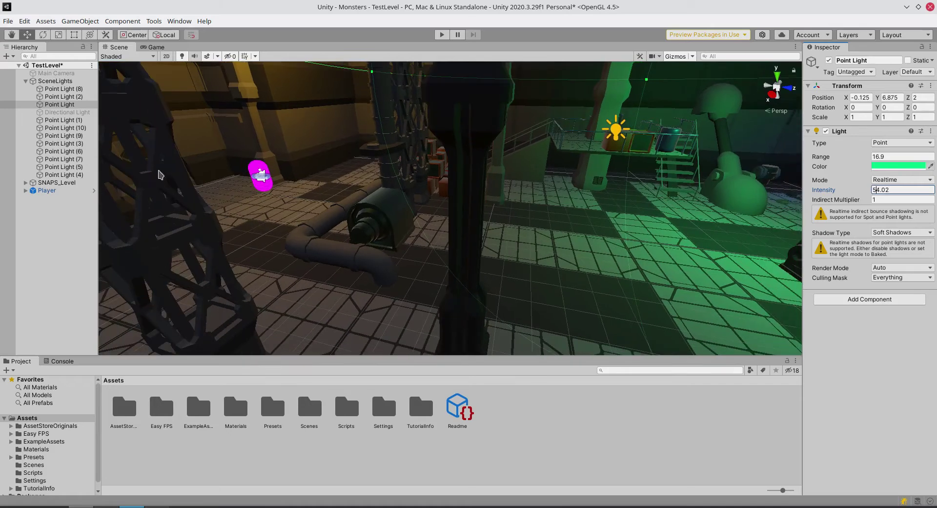
click(67, 122)
click(67, 121)
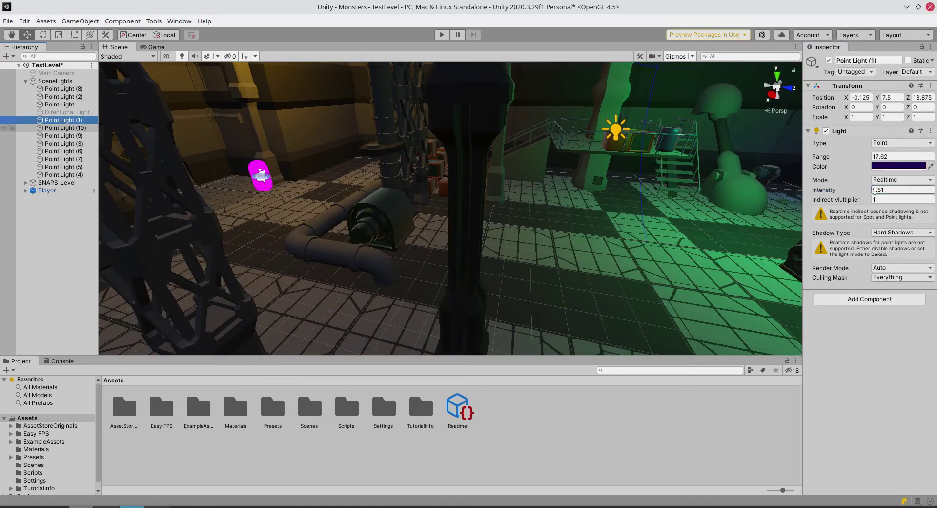
click(874, 190)
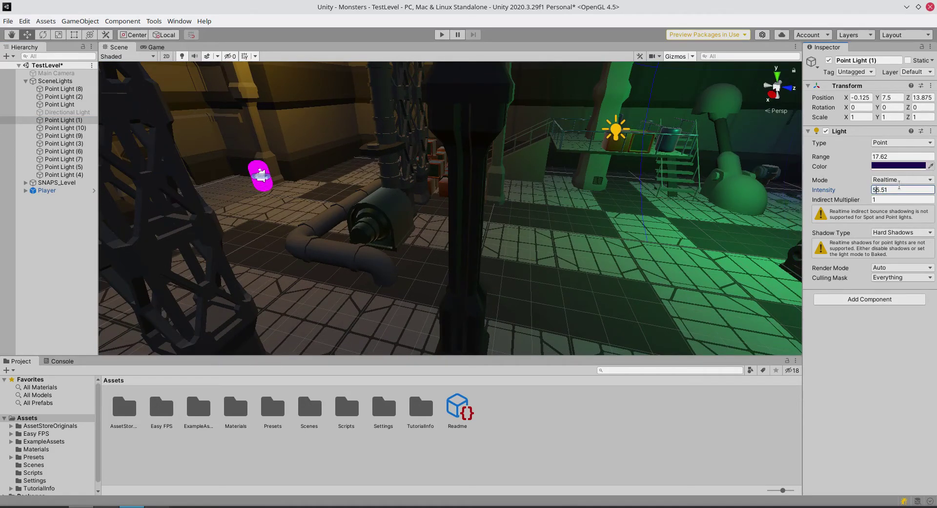
Set the intensity of Point Light (10) to 56.63 and of Point Light (9) to 51.09.
click(84, 128)
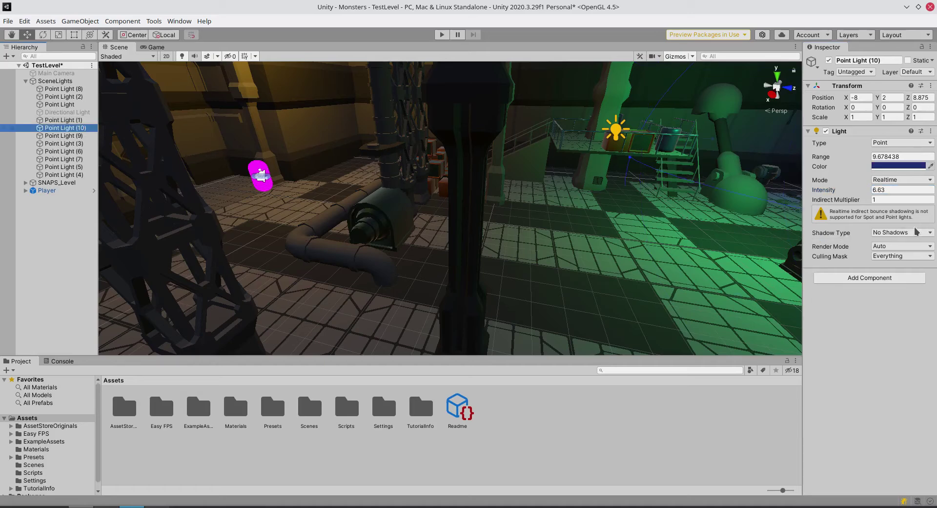
click(874, 189)
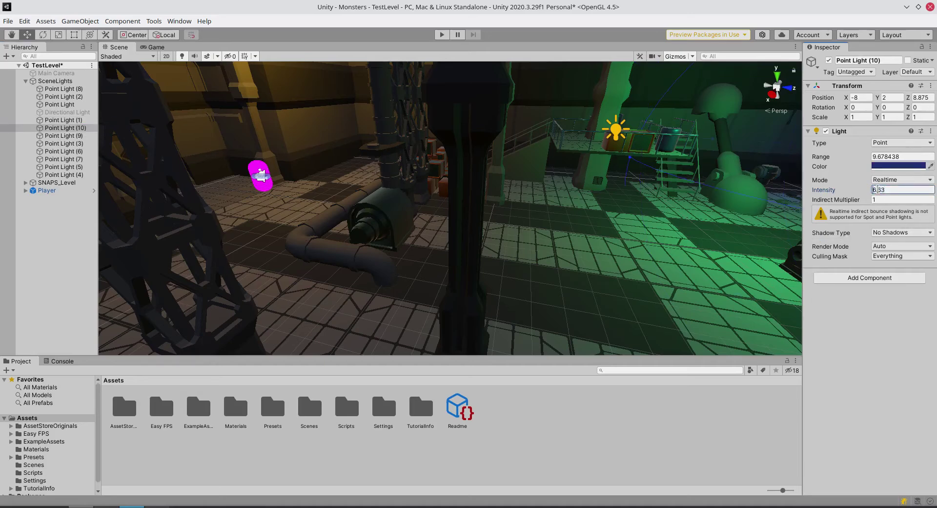
text(5)
click(61, 135)
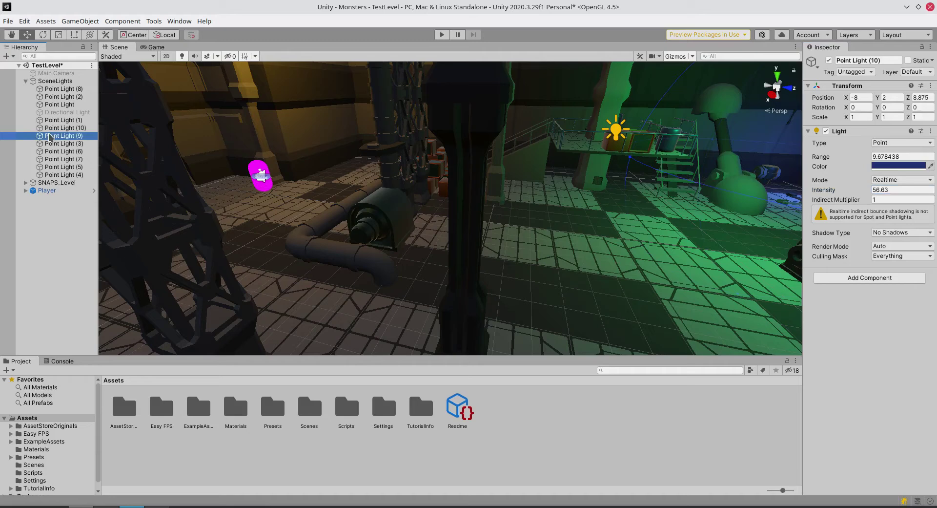
click(875, 190)
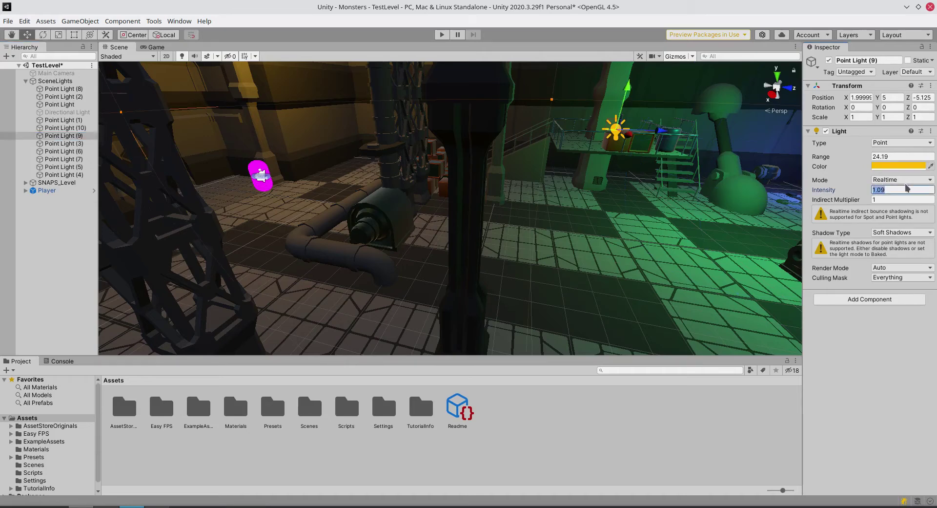
text(5)
Set the intensity of Point Light (3), Point Light (6) and Point Light (7) to 56.63 each.
click(64, 143)
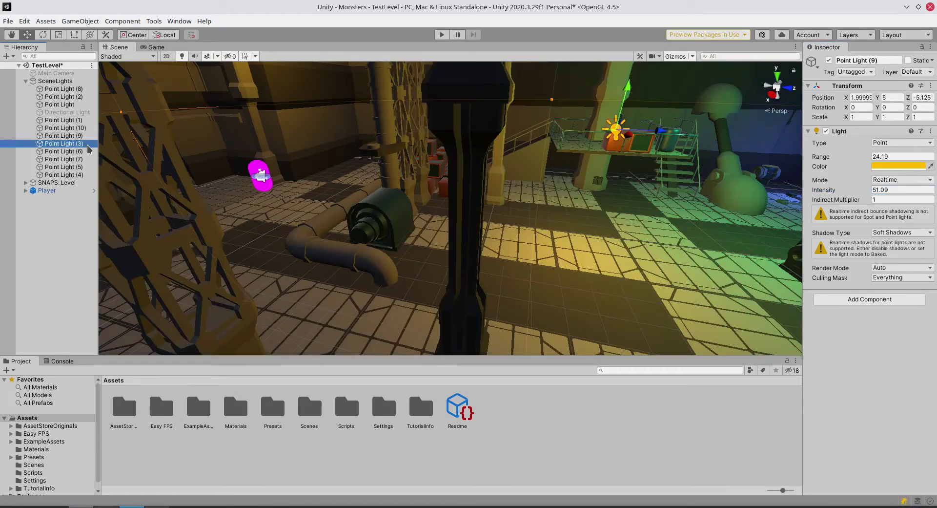
click(873, 189)
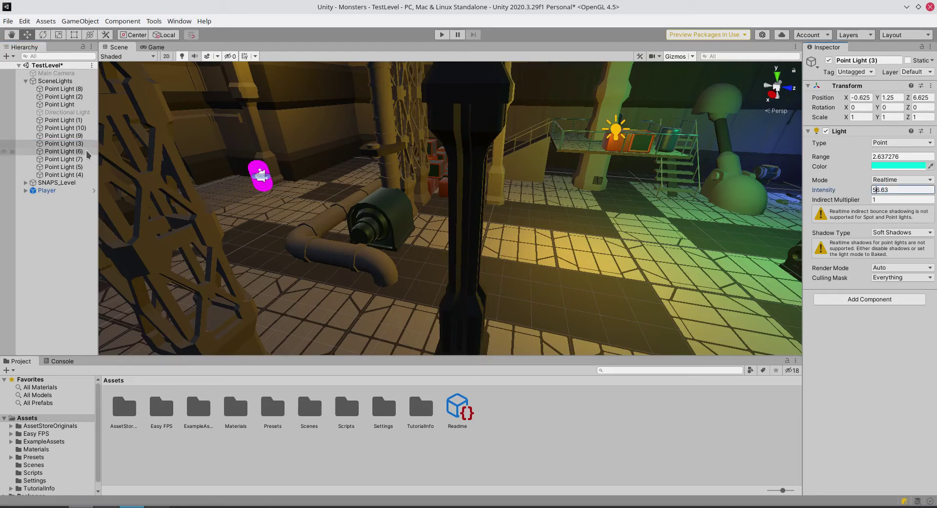
click(64, 151)
click(874, 190)
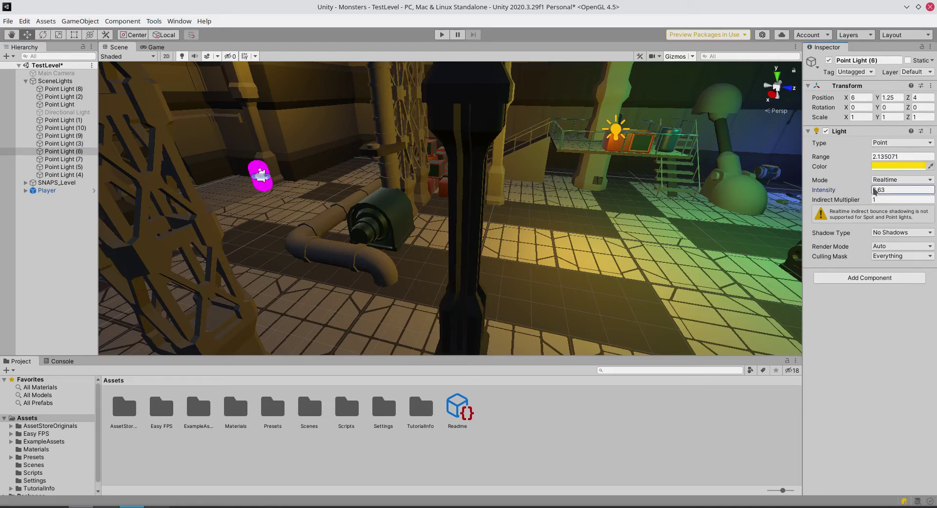
click(61, 159)
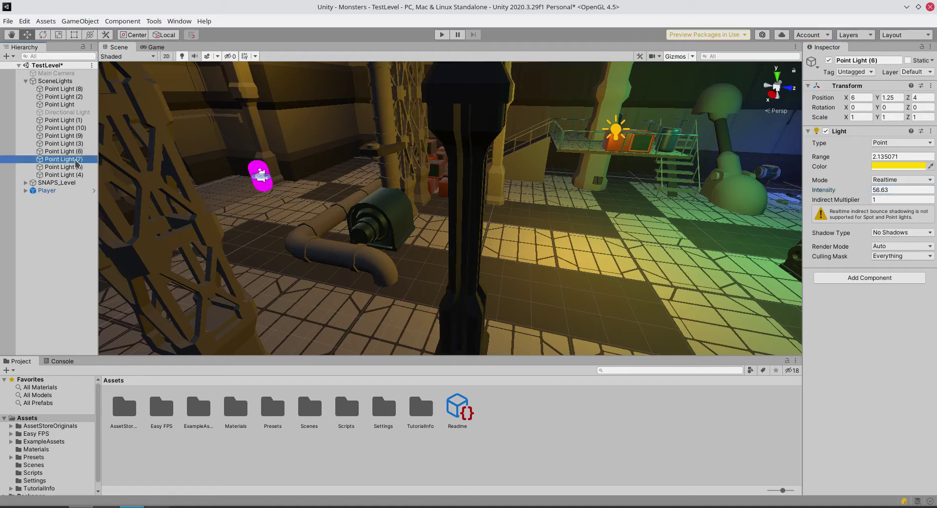
click(874, 191)
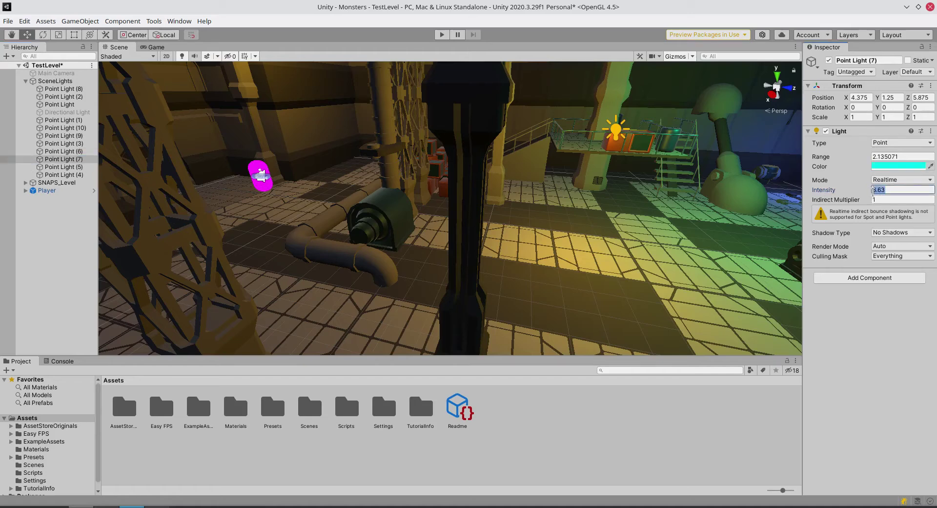
Set the intensity of Point Light (5) and Point Light (4) to 56.63 each.
click(61, 167)
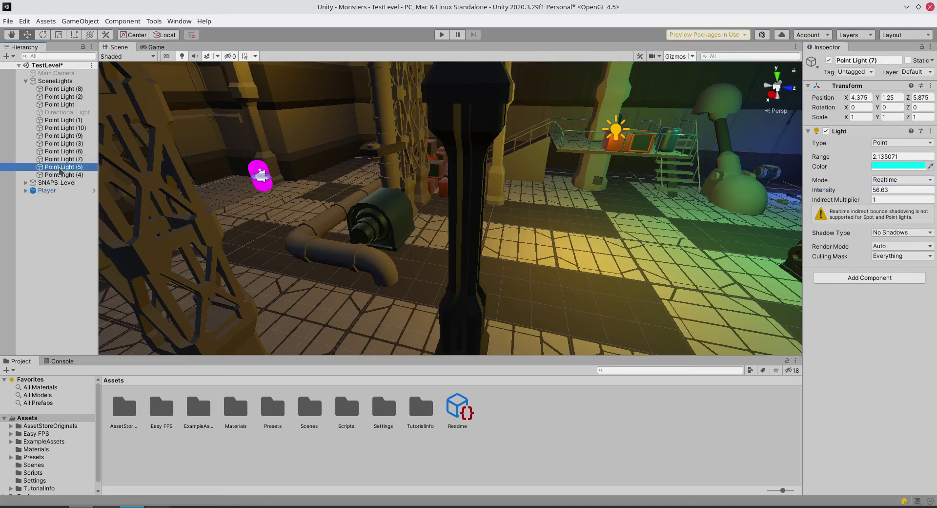
click(873, 190)
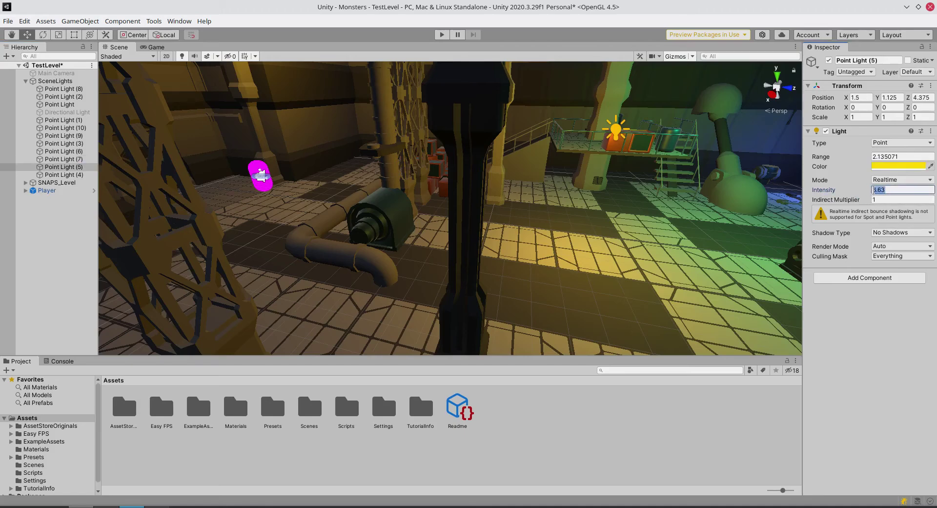
click(54, 175)
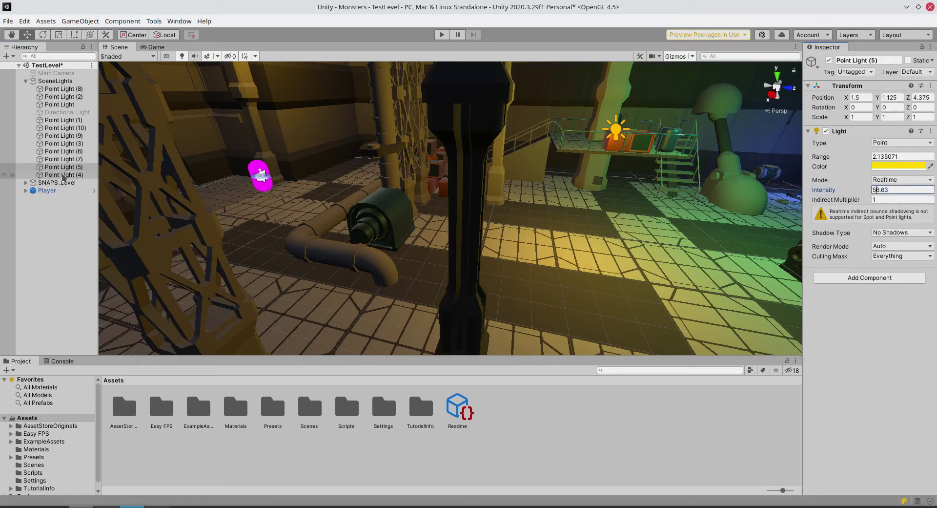
click(876, 189)
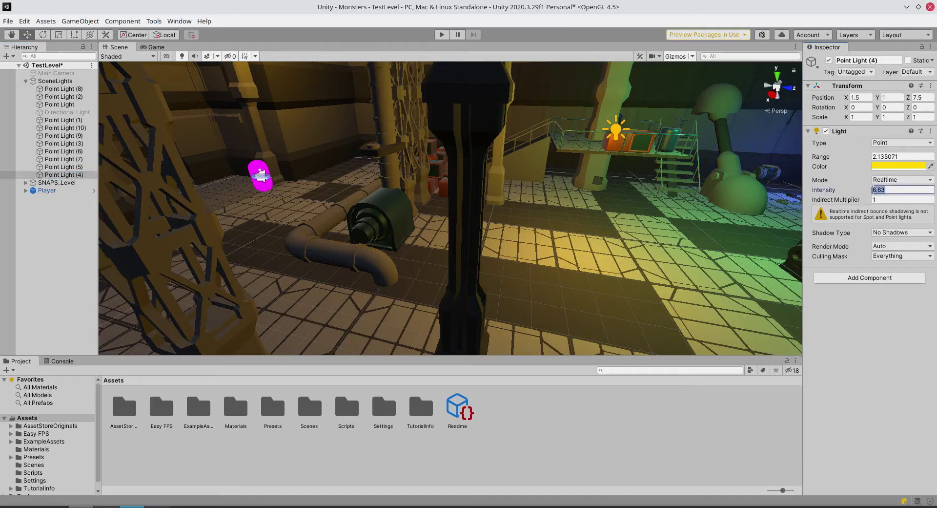
Play-test TestLevel, walking the armed player past the machinery, pipes and stairs to examine the brightened lighting.
click(441, 35)
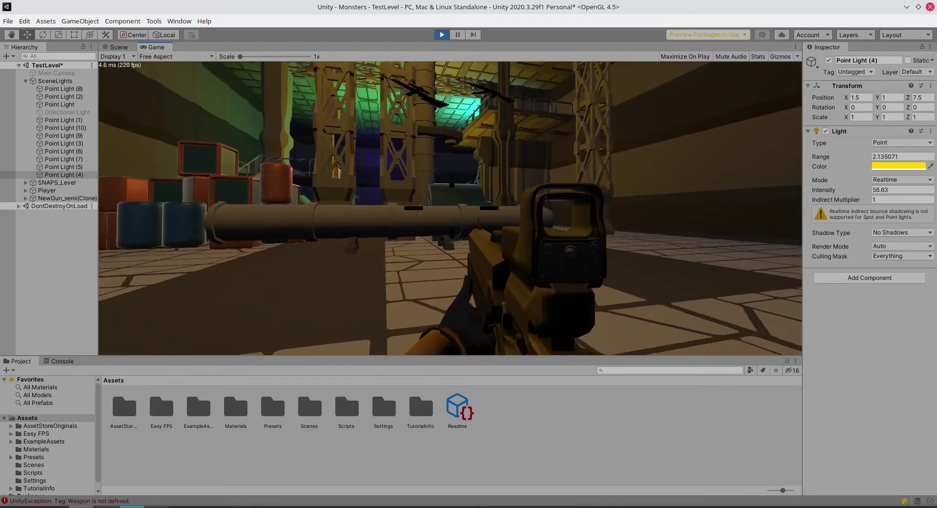
key(w)
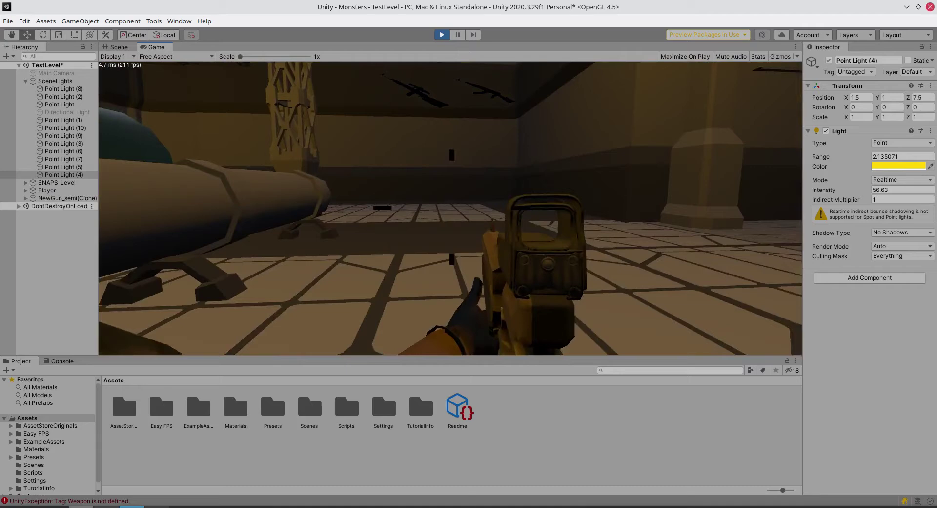
key(w)
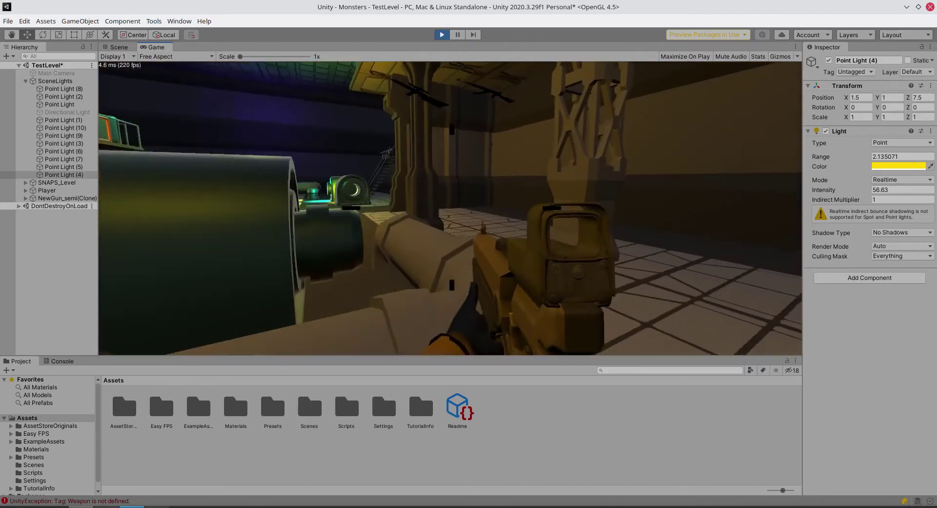
key(d)
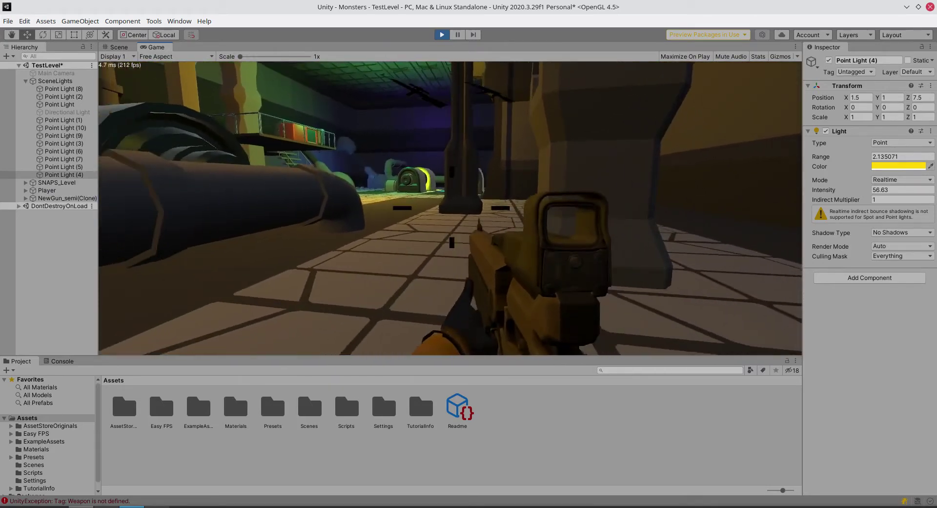
key(w)
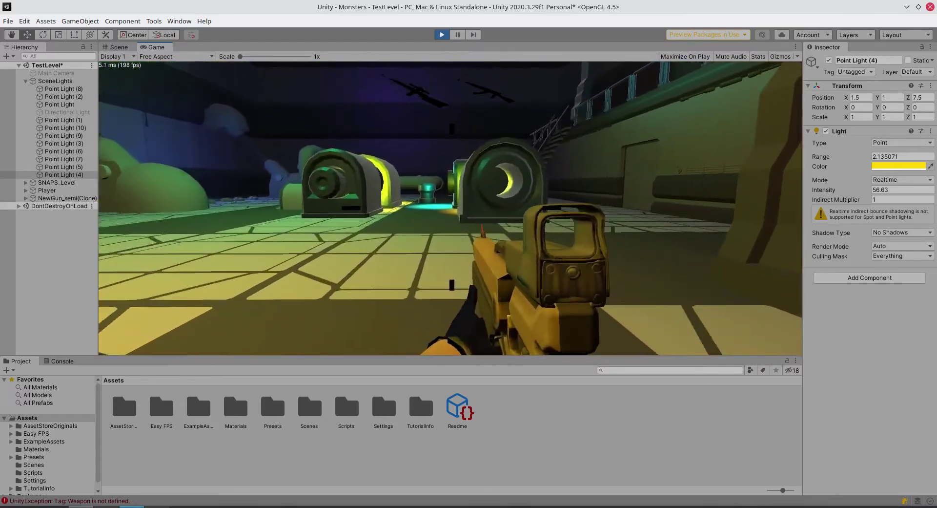
key(s)
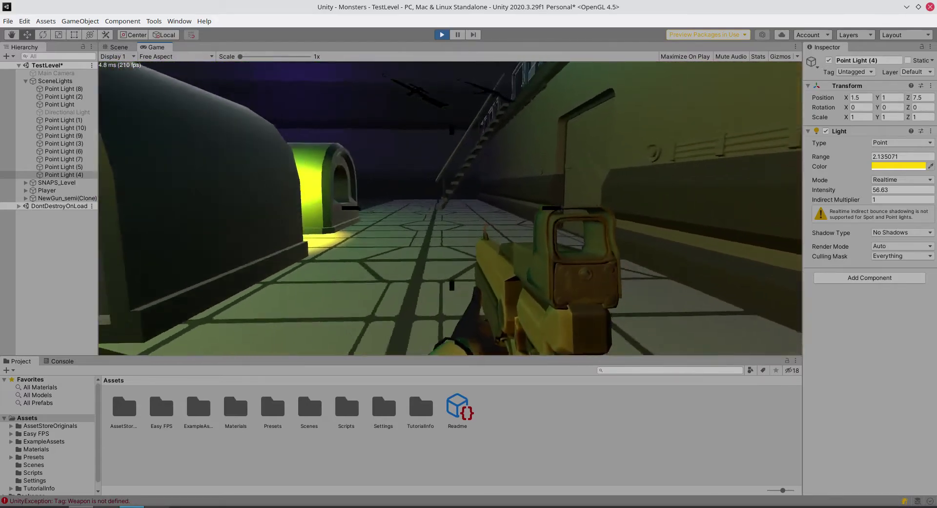
key(w)
key(w)
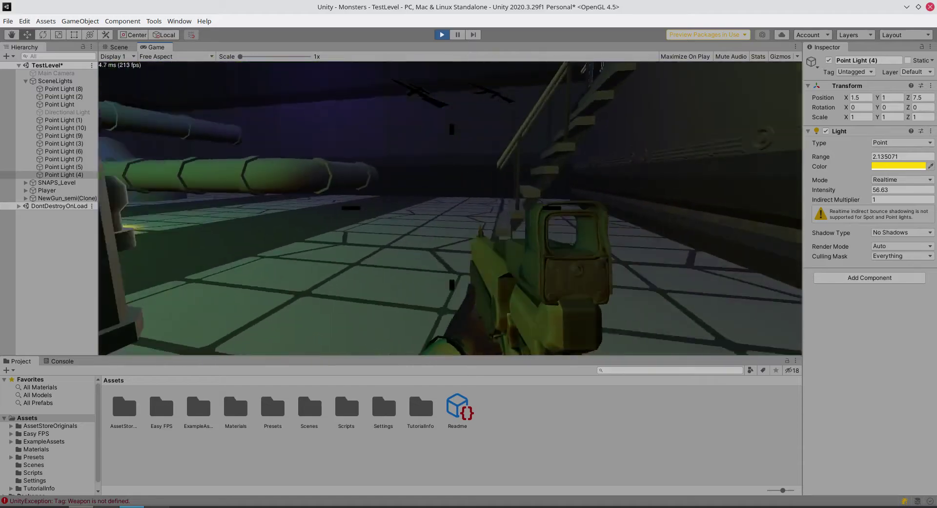
key(w)
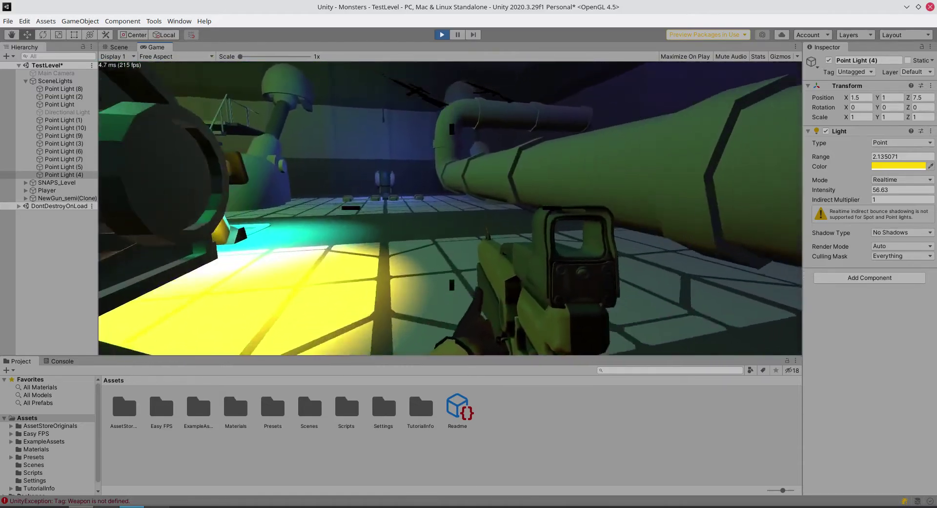
key(w)
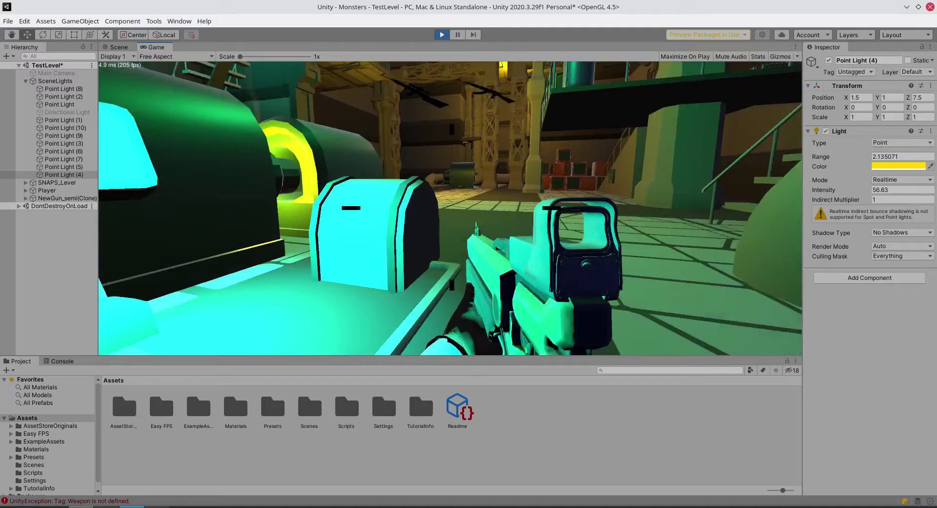
key(w)
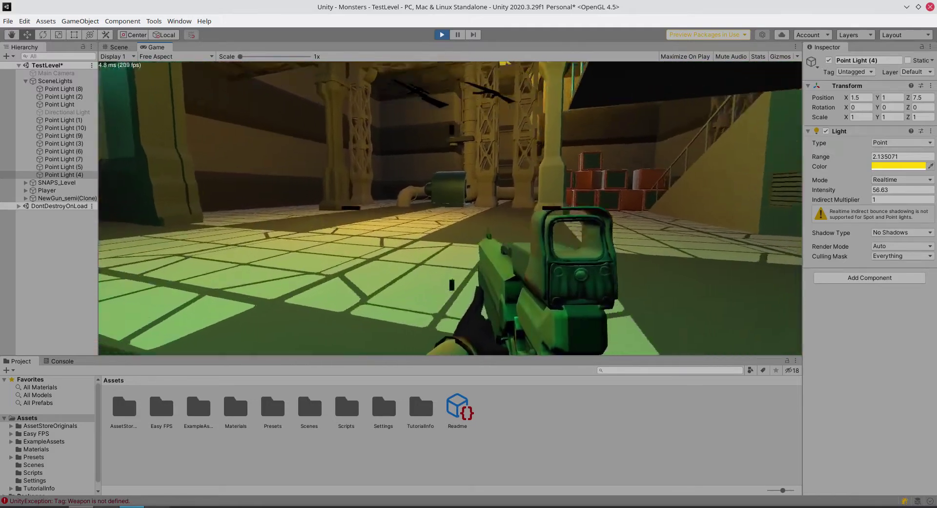
key(w)
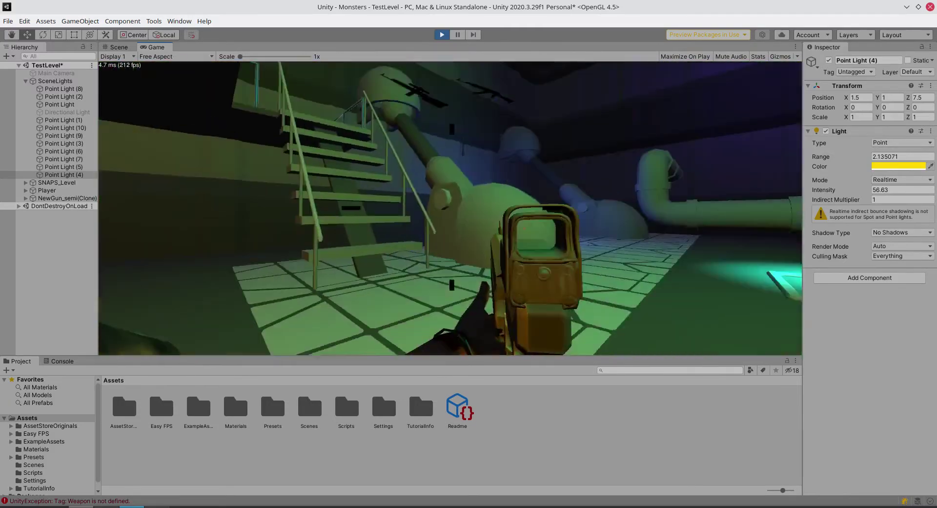
key(w)
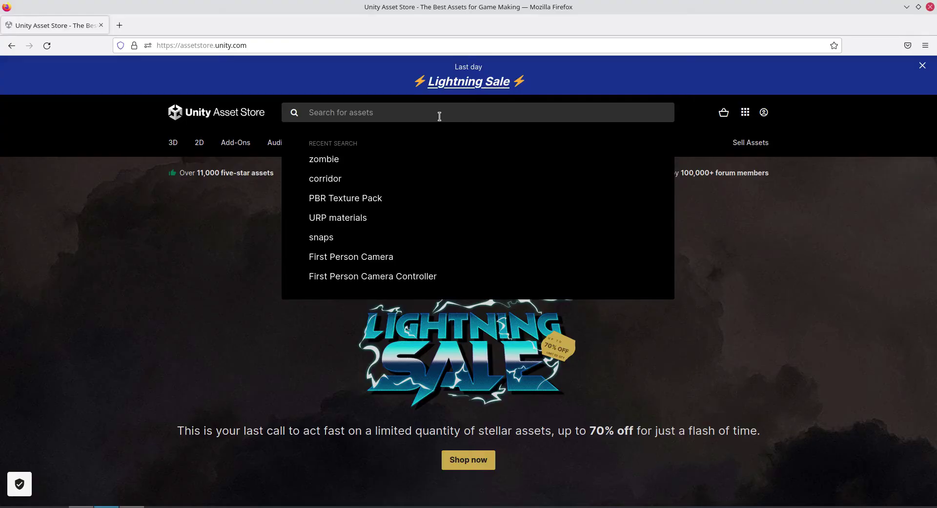
Switch to Firefox, search the Unity Asset Store for zombie limited to free assets, and open the Zombie package by Pxltiger.
key(Down)
key(Return)
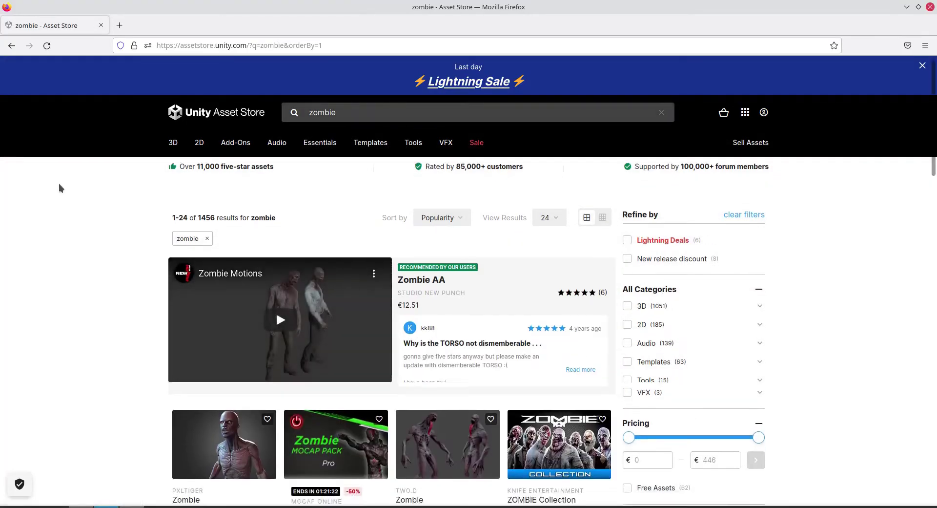
scroll(58, 182, down, 3)
scroll(59, 183, down, 2)
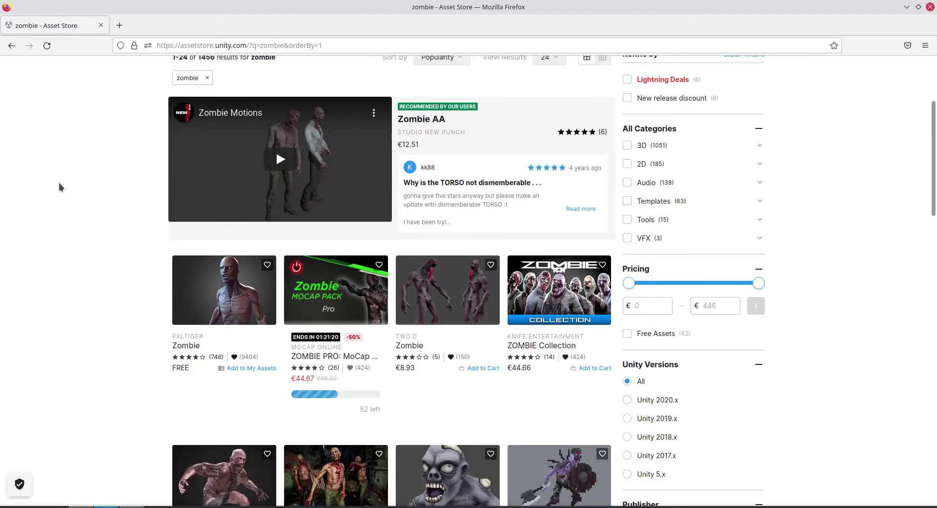
scroll(58, 187, down, 3)
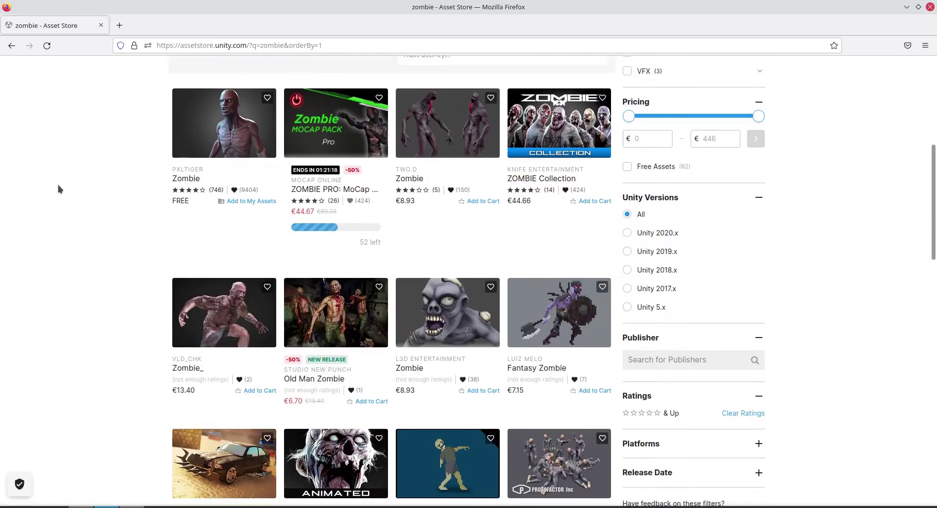
scroll(145, 243, up, 2)
scroll(448, 439, up, 3)
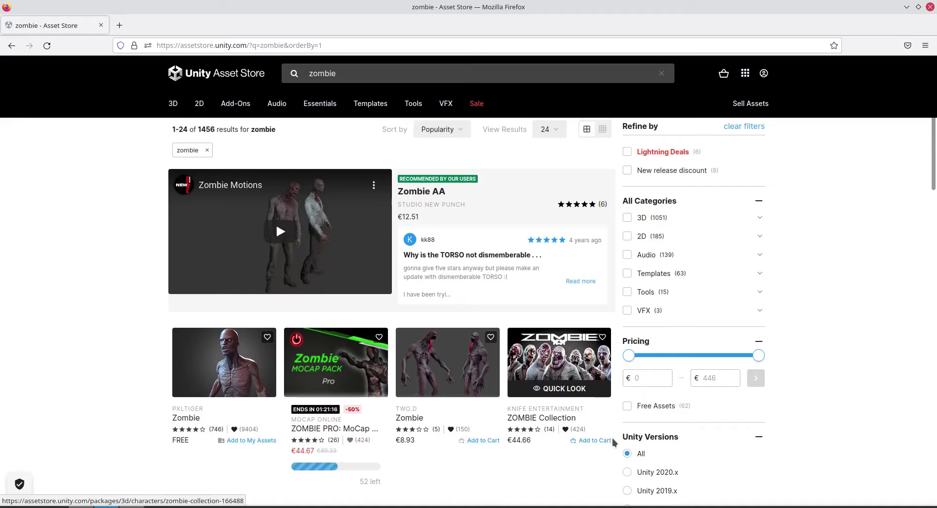
click(627, 407)
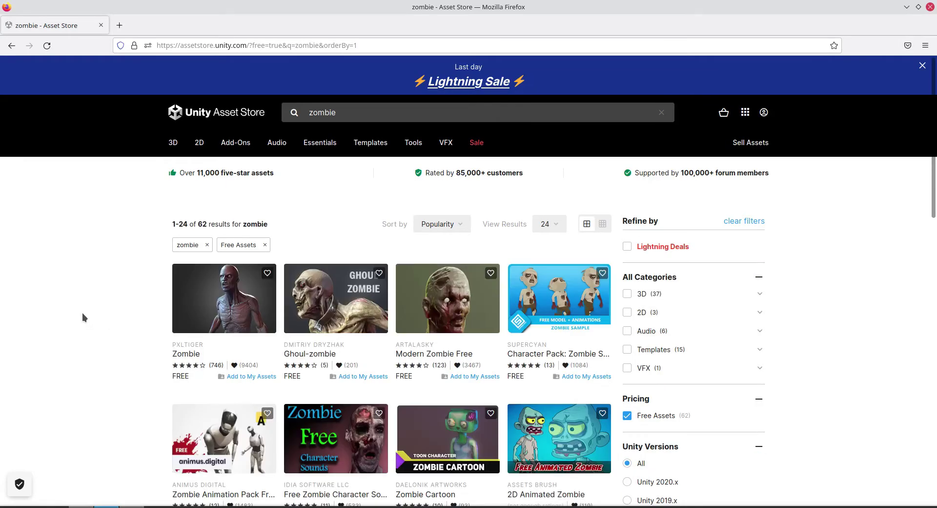
click(350, 419)
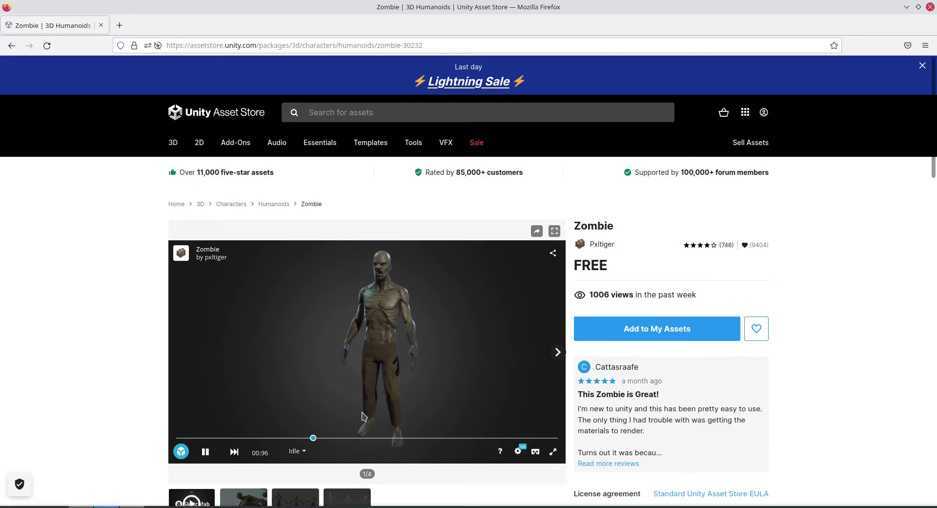
Preview the zombie model's Walk1_InPlace, Walk_InPlace, Attack, FallingForward and FallingBack animations in the package's 3D viewer.
scroll(167, 393, down, 2)
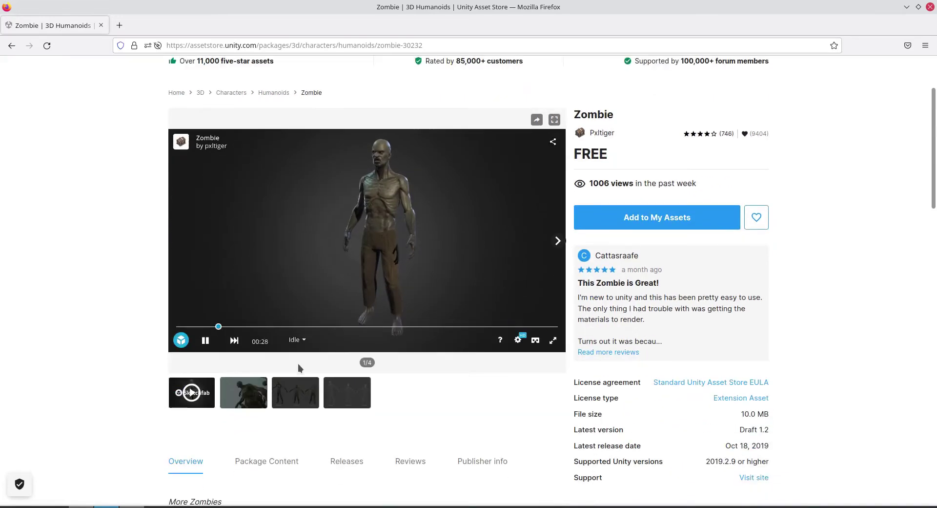
click(305, 341)
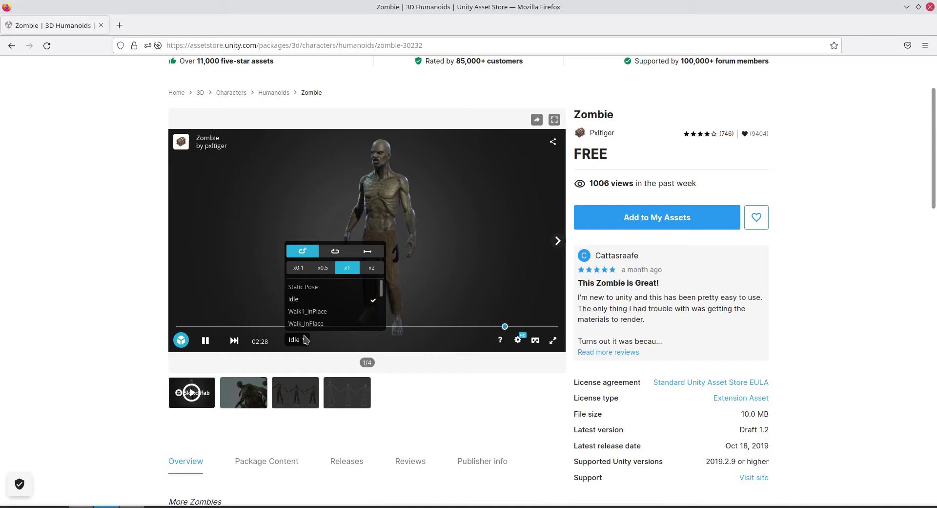
click(308, 311)
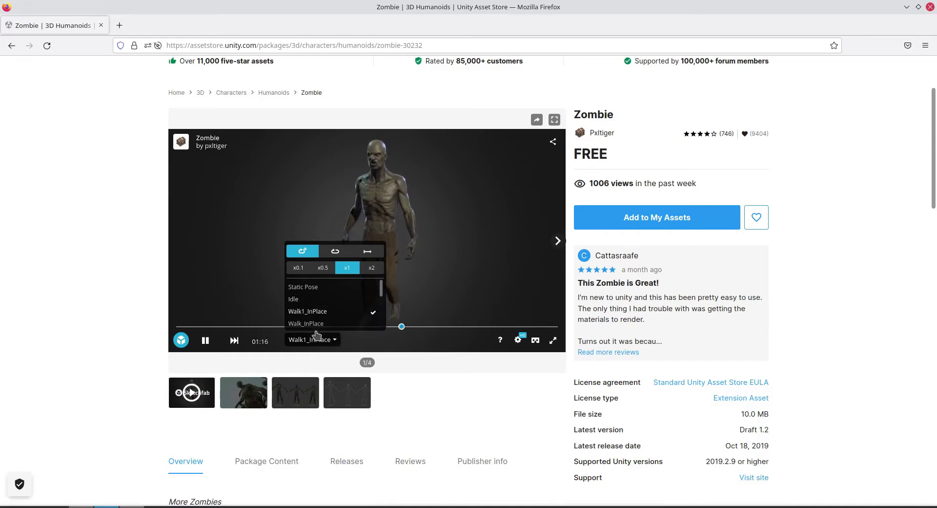
click(350, 323)
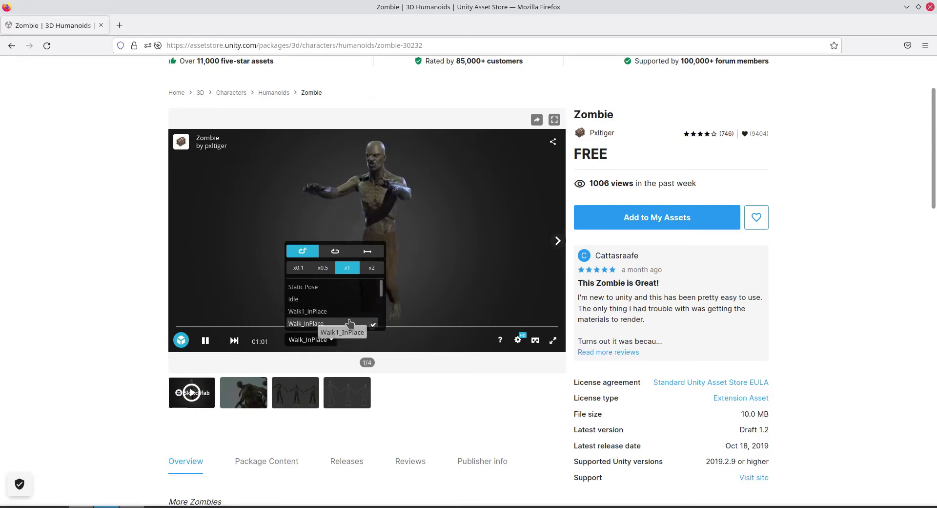
drag(382, 288, 382, 310)
click(376, 302)
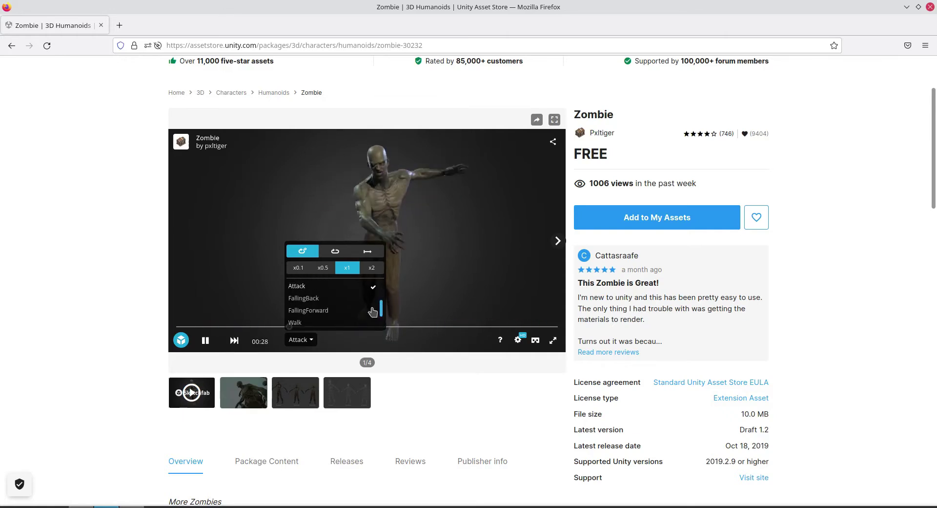
click(347, 310)
click(342, 297)
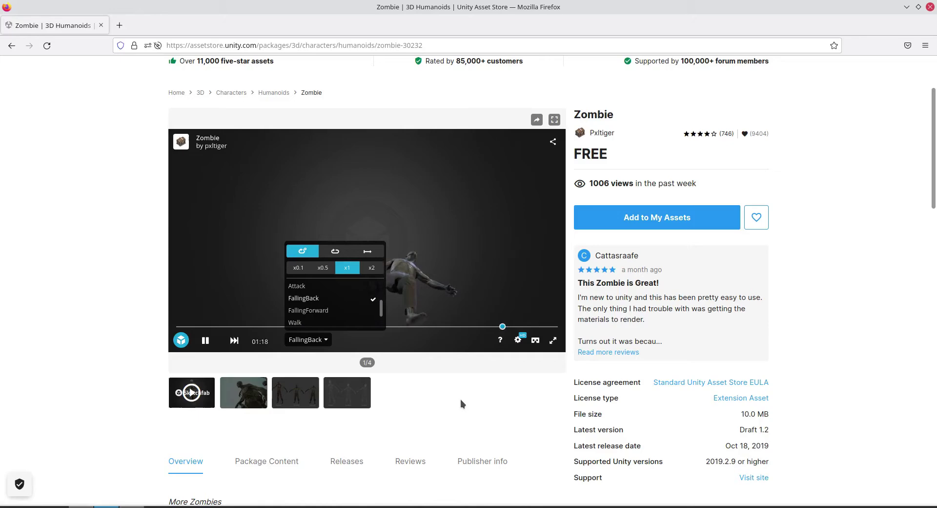
Read through the package's description and animation list, and add the free Zombie package to My Assets.
scroll(152, 390, down, 5)
scroll(152, 390, down, 6)
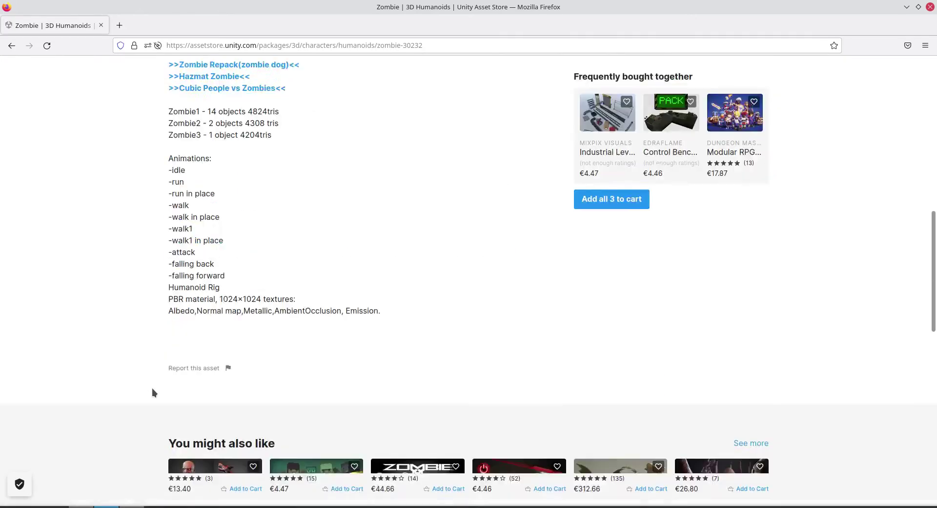
scroll(152, 390, up, 5)
scroll(151, 388, up, 8)
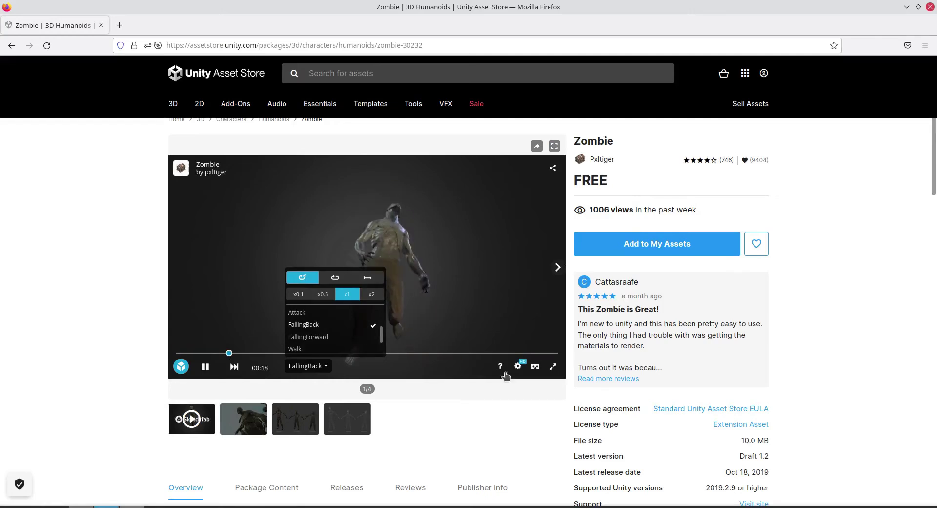
click(657, 248)
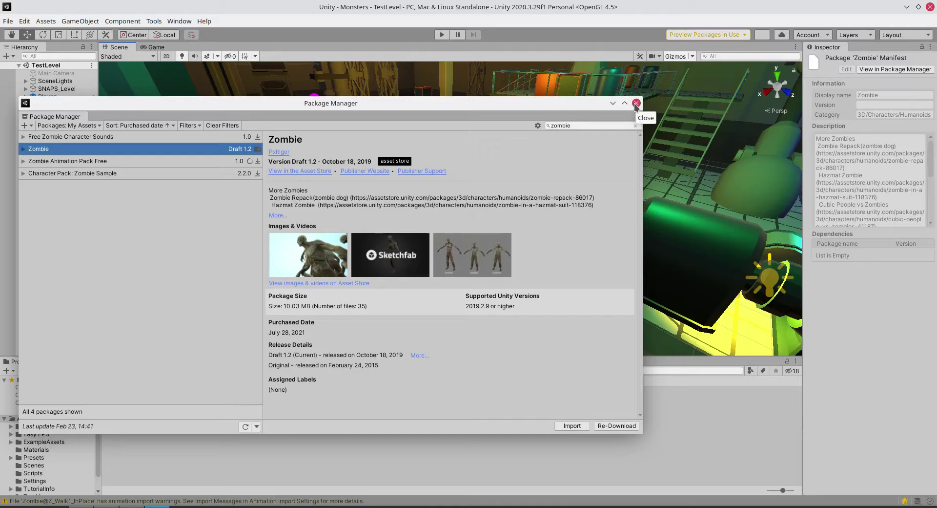
Close the Package Manager in Unity and open the Prefabs folder of the imported Zombie package.
click(636, 103)
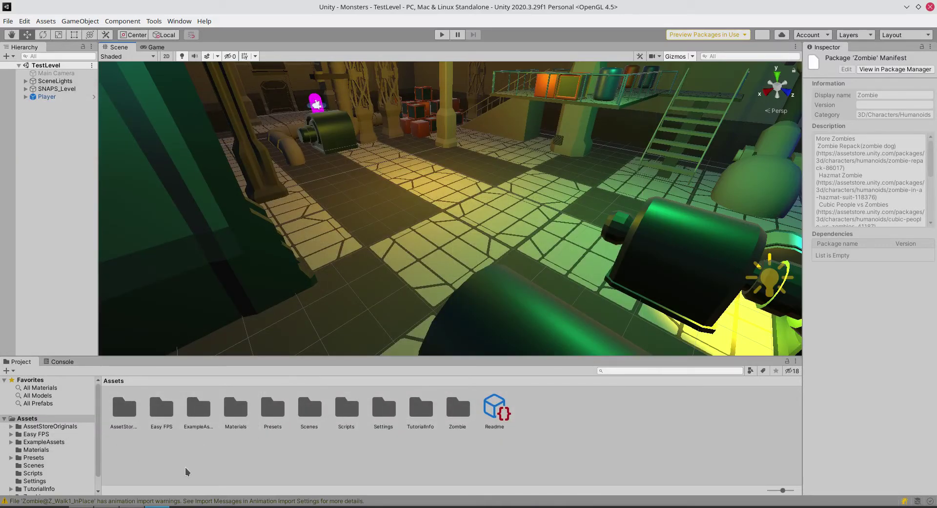
double_click(458, 413)
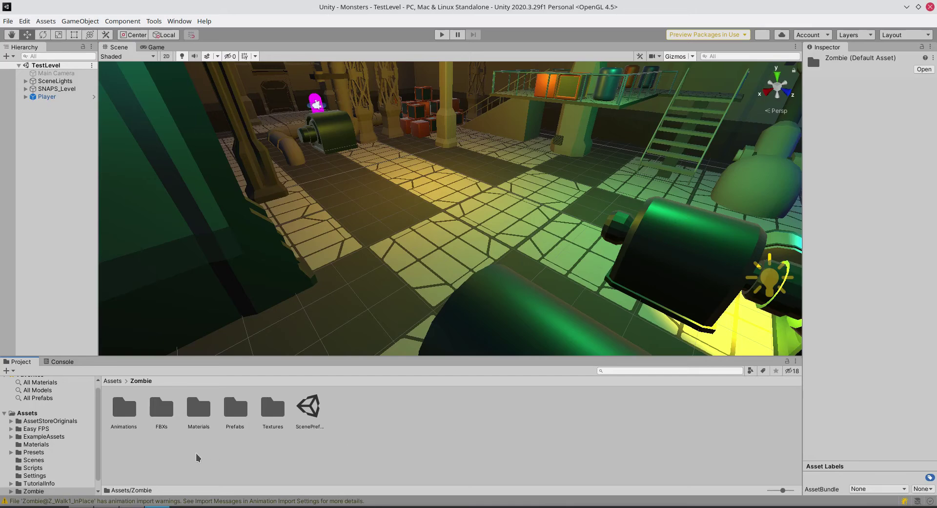
double_click(235, 409)
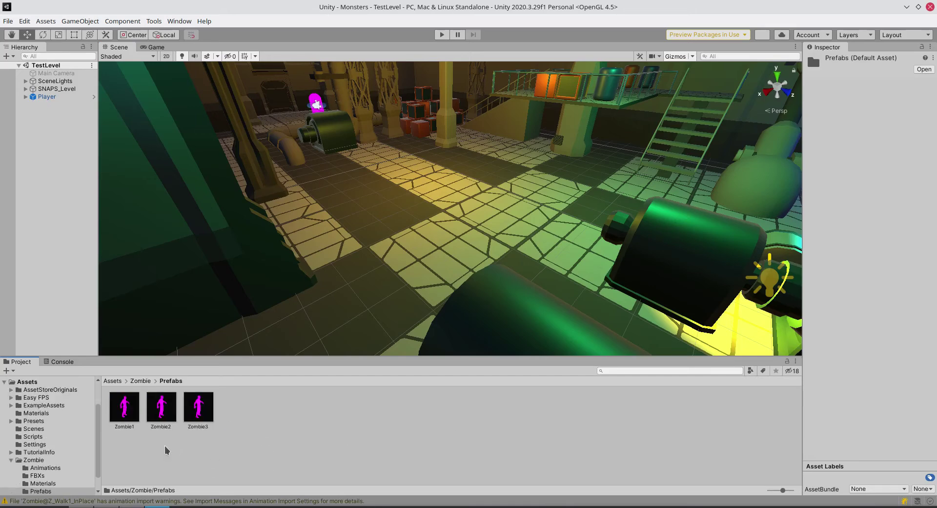
click(248, 450)
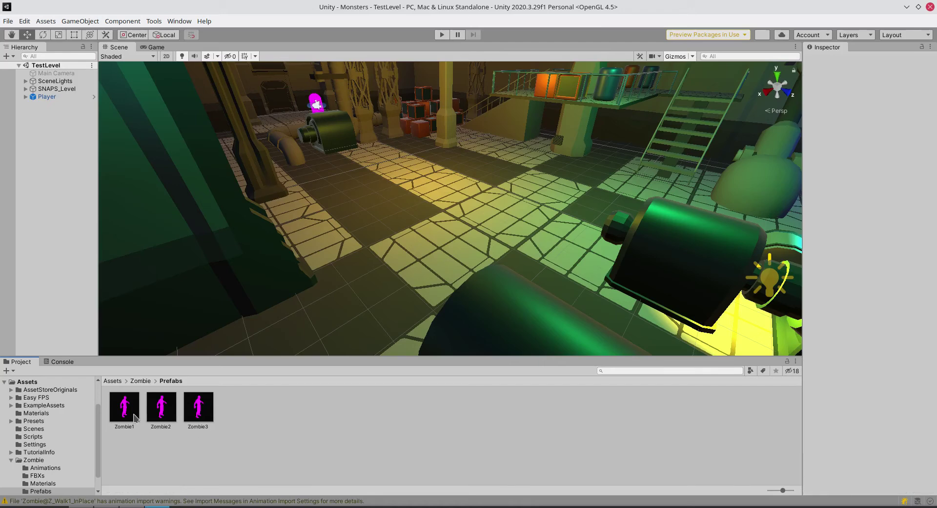
Try to upgrade the Zombie1, Zombie2 and Zombie3 prefabs with Upgrade Selected Materials to UniversalRP Materials.
click(208, 415)
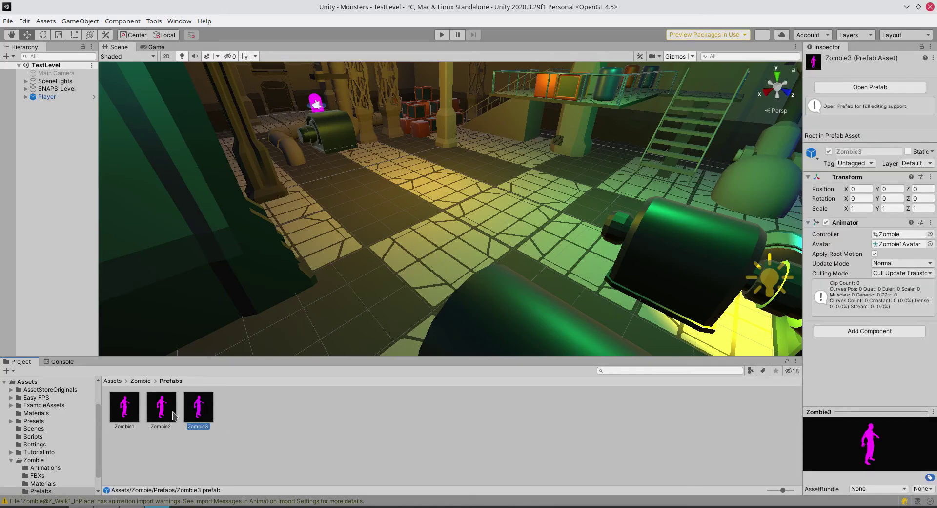
shift+click(173, 415)
shift+click(121, 413)
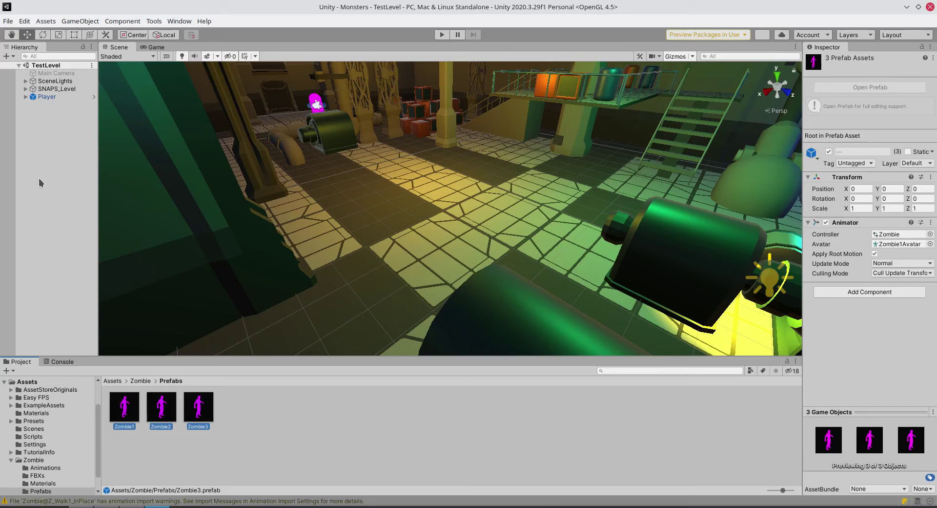
click(24, 21)
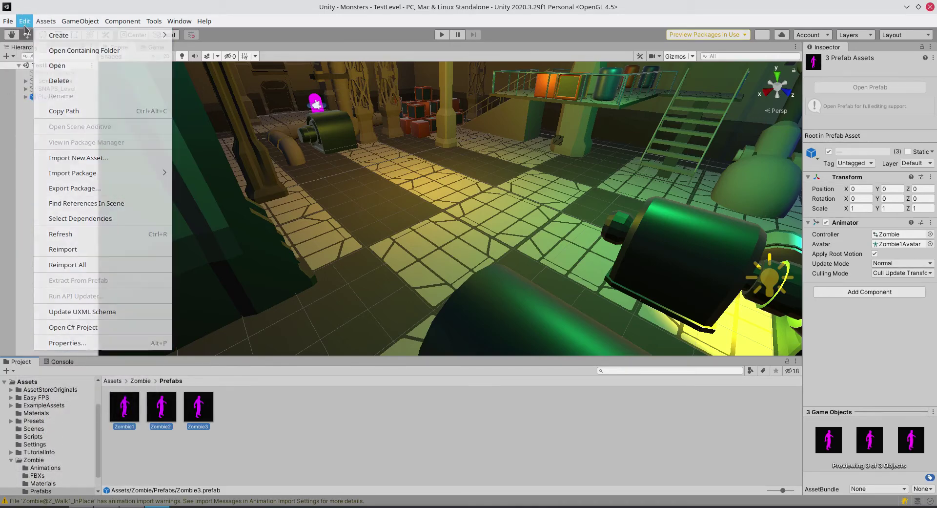
mouse_move(132, 449)
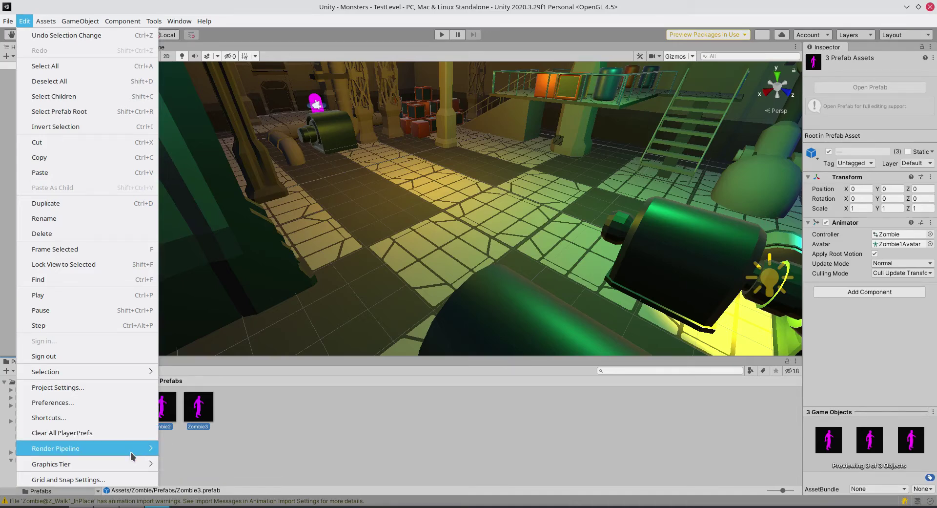
mouse_move(133, 453)
mouse_move(194, 464)
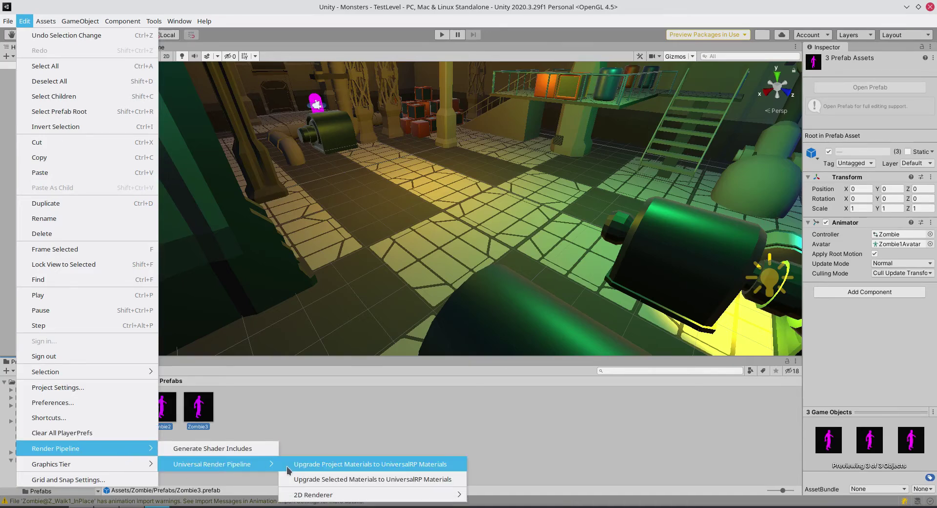
click(305, 484)
click(502, 293)
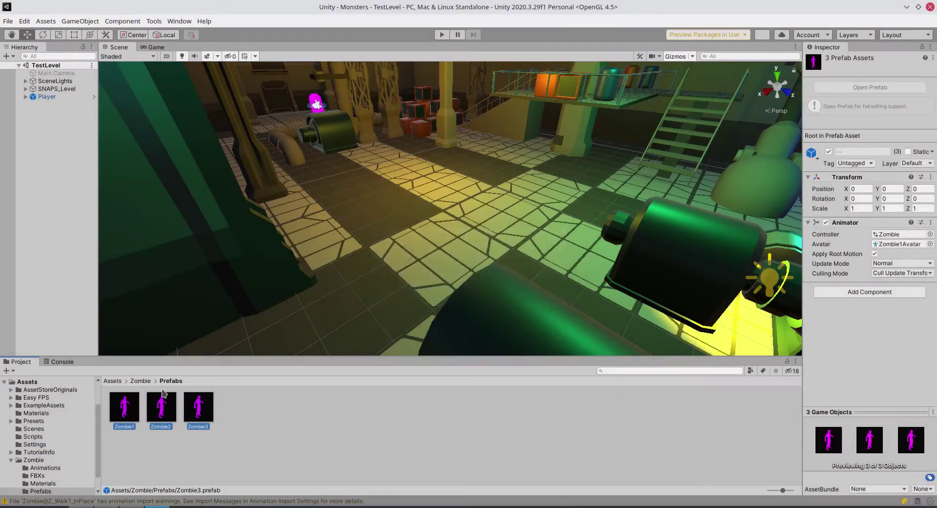
Upgrade the Plane and Zombie materials in the Zombie package's Materials folder to UniversalRP materials.
click(138, 381)
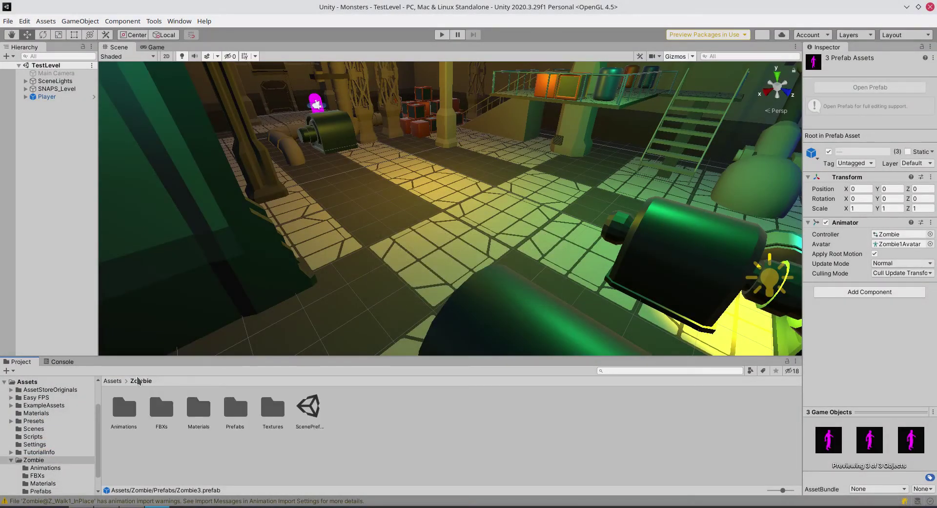
double_click(195, 421)
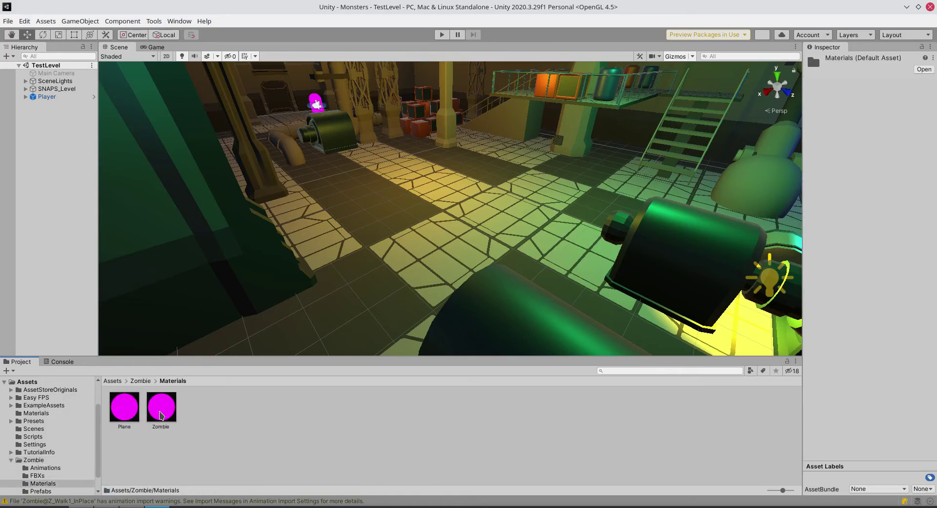
click(161, 408)
ctrl+click(126, 413)
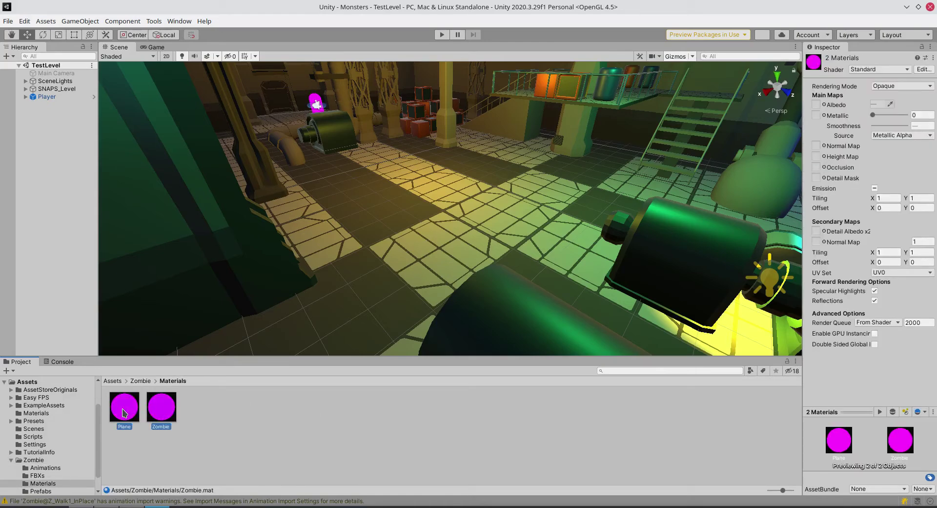
click(24, 21)
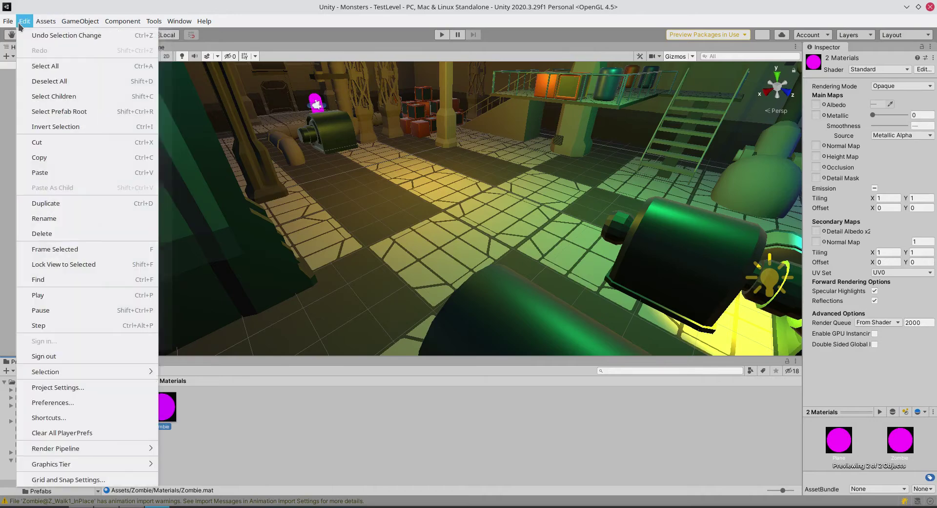
mouse_move(100, 461)
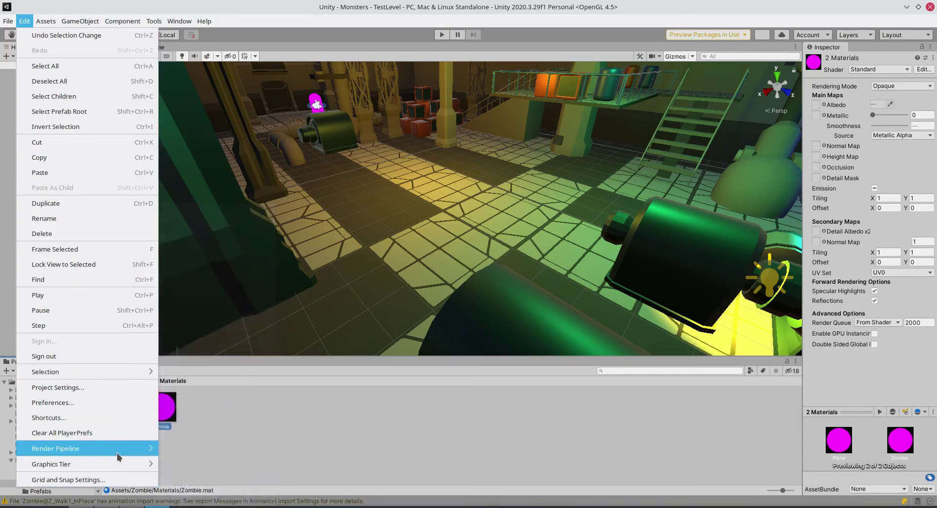
mouse_move(216, 470)
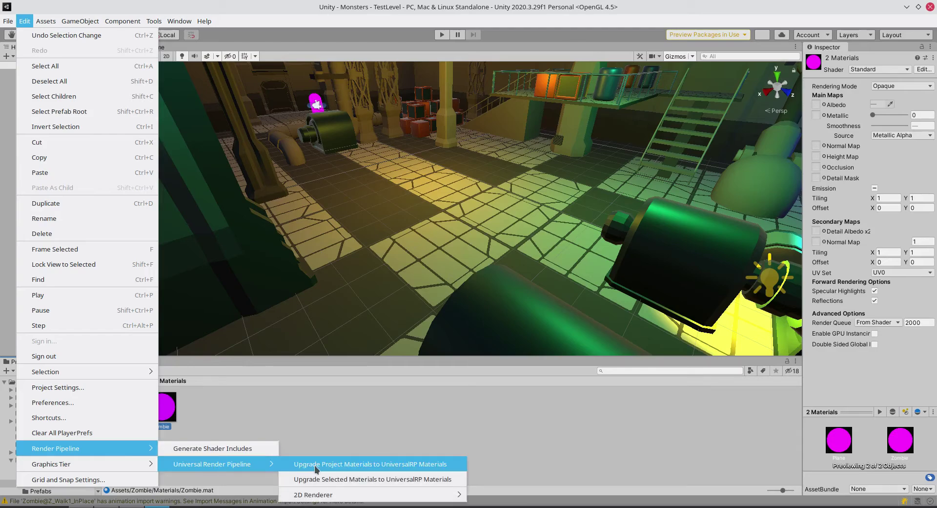
click(325, 480)
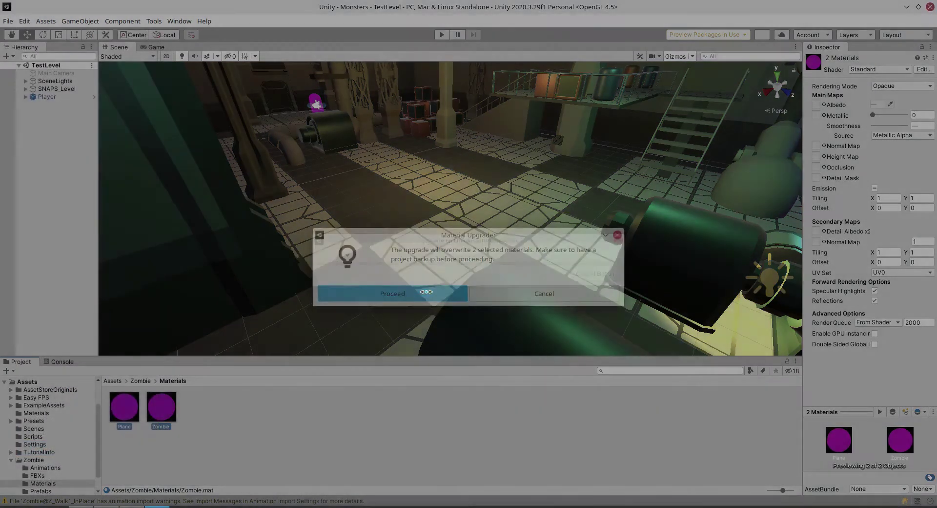
click(426, 291)
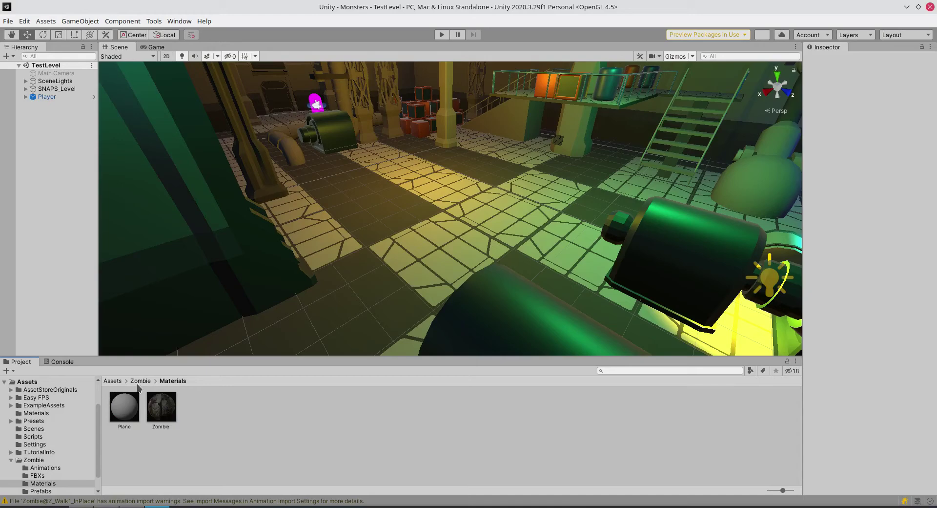
Return to the Zombie Prefabs folder and place the Zombie1 prefab on the open floor of the level.
click(140, 381)
double_click(227, 416)
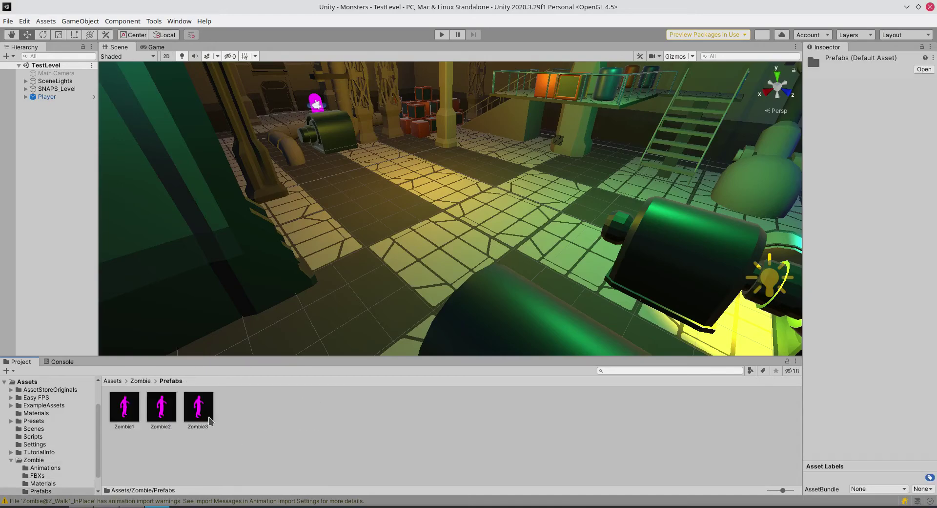
click(205, 415)
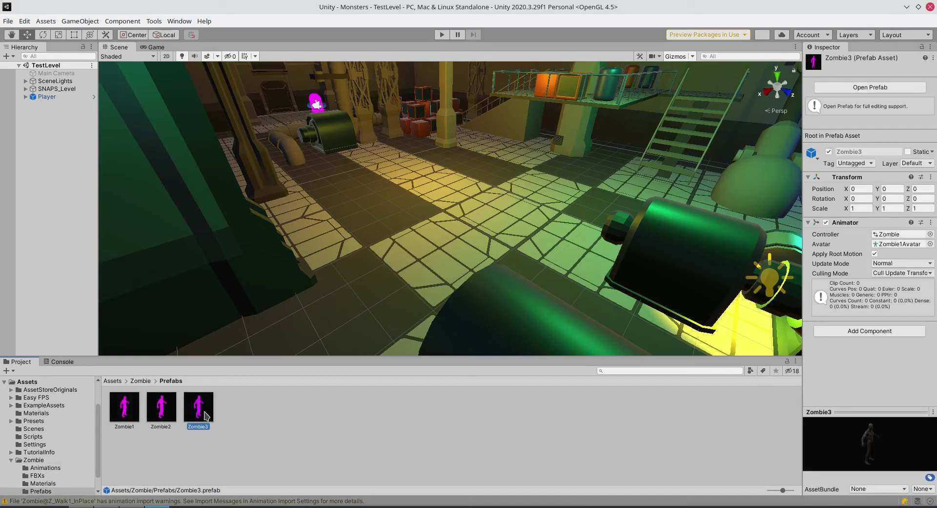
click(230, 436)
drag(122, 409, 397, 206)
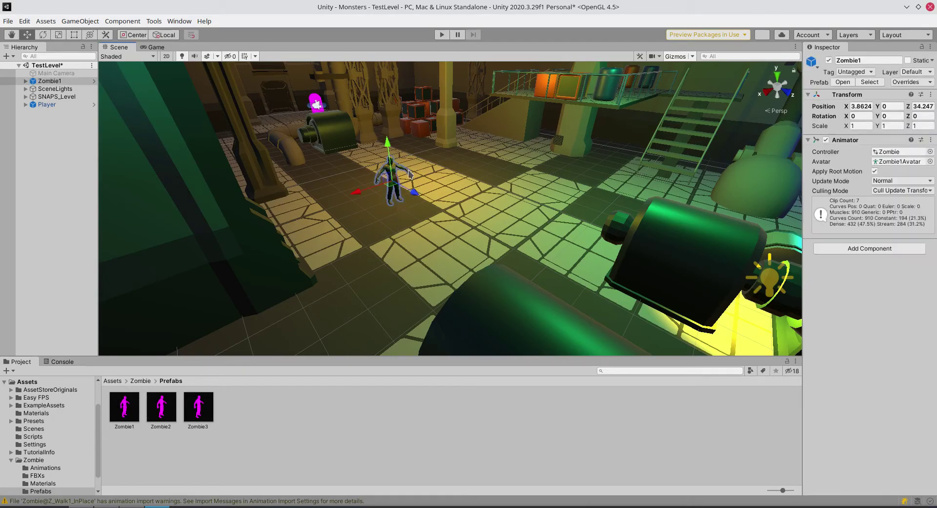
Move Zombie1 across the floor to about X 3.3, Z 35.89.
scroll(408, 169, up, 5)
scroll(408, 169, up, 3)
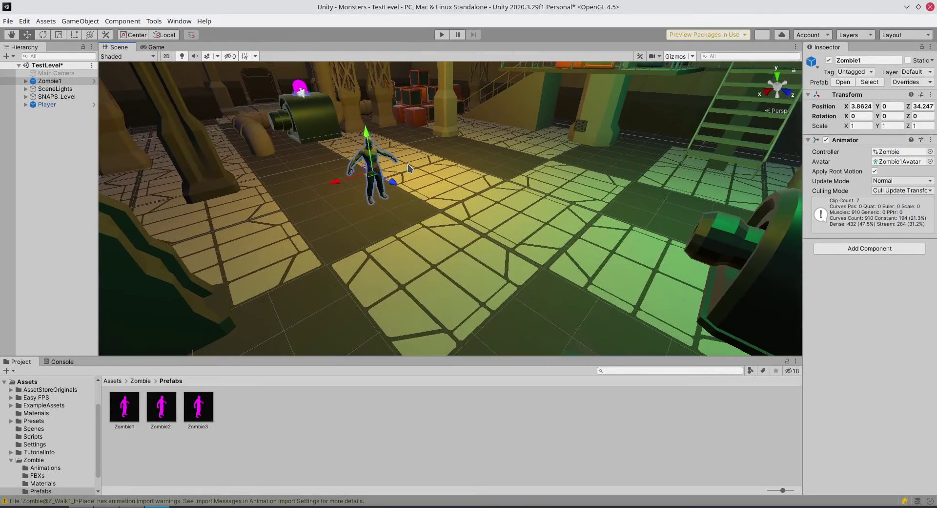
drag(332, 182, 353, 175)
drag(410, 178, 448, 207)
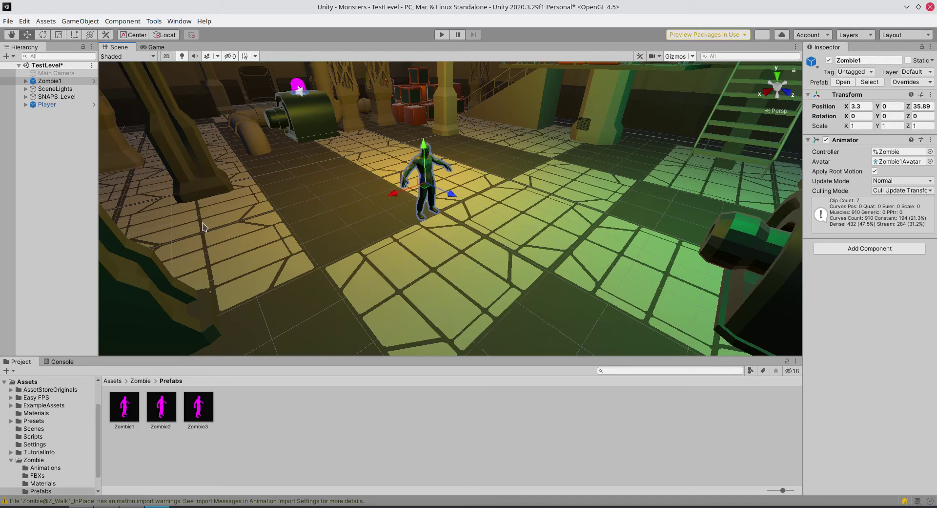
Turn Zombie1 around by setting its Y rotation to 180.
key(e)
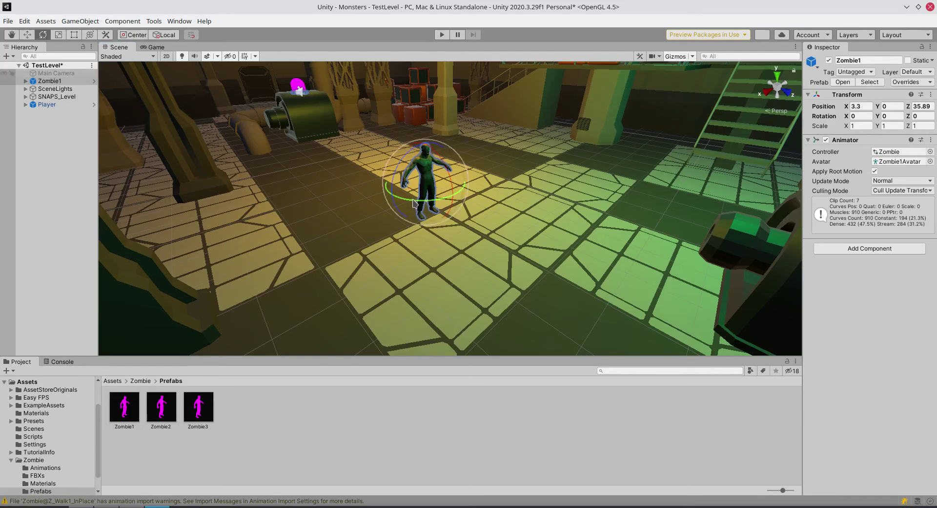
drag(413, 202, 438, 205)
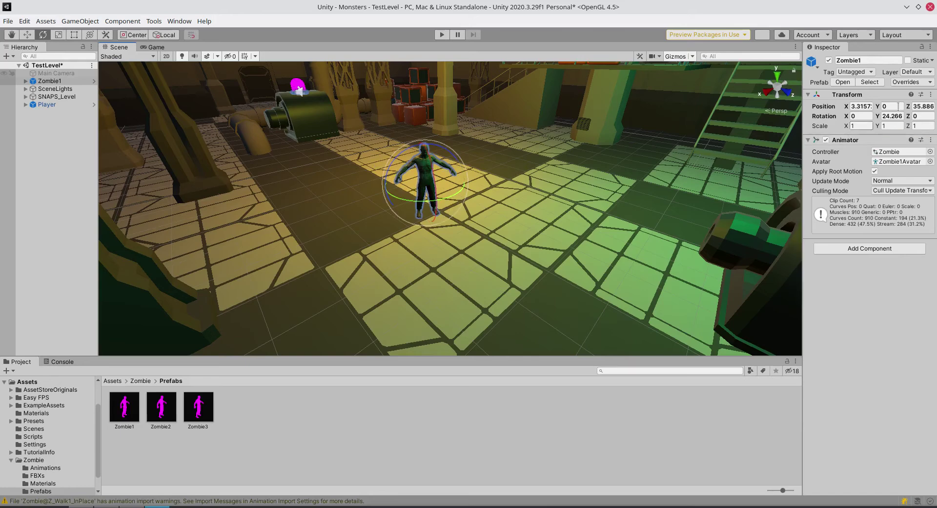
click(899, 116)
click(899, 116)
double_click(899, 116)
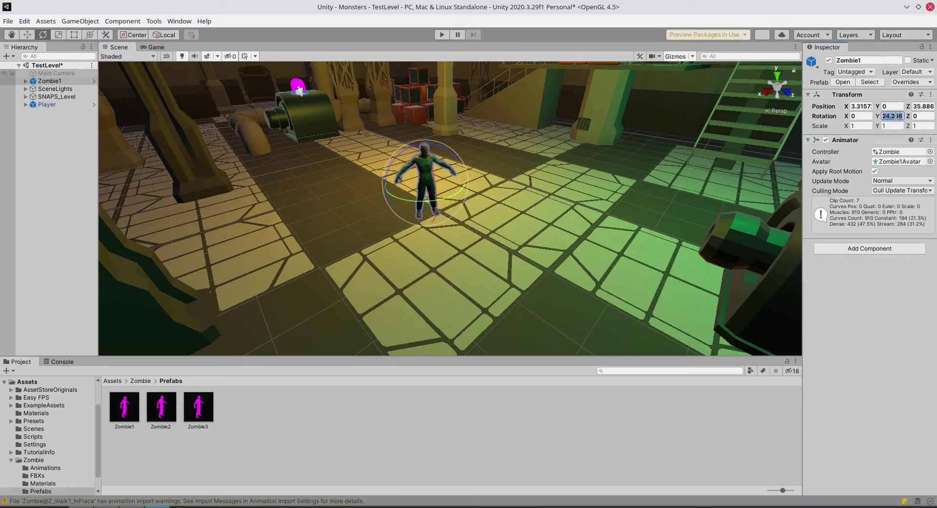
text(180)
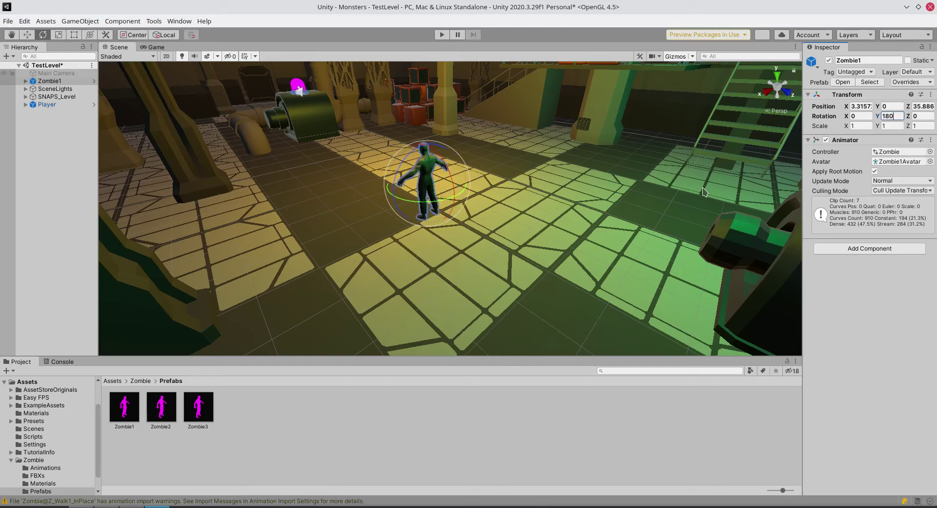
Play-test the level by walking the player up to Zombie1 to examine its look and animation, and stop the game.
click(442, 34)
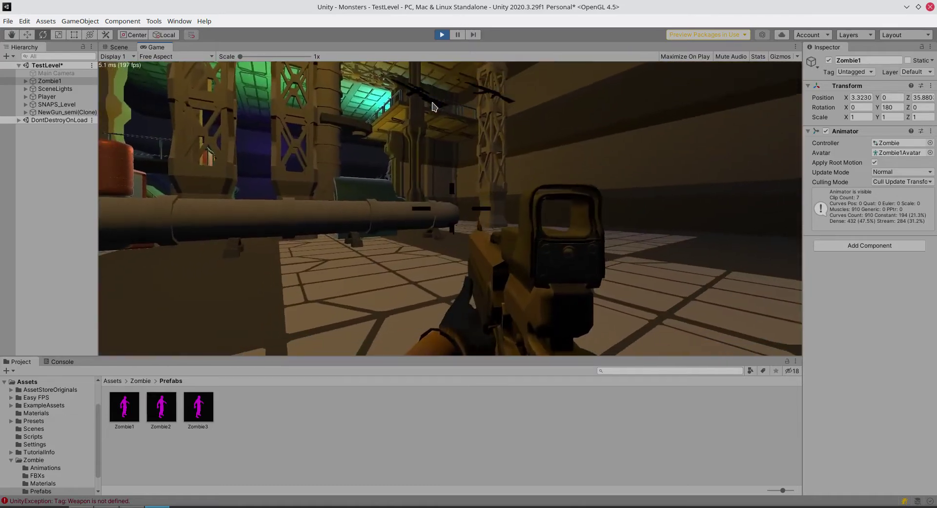
key(w)
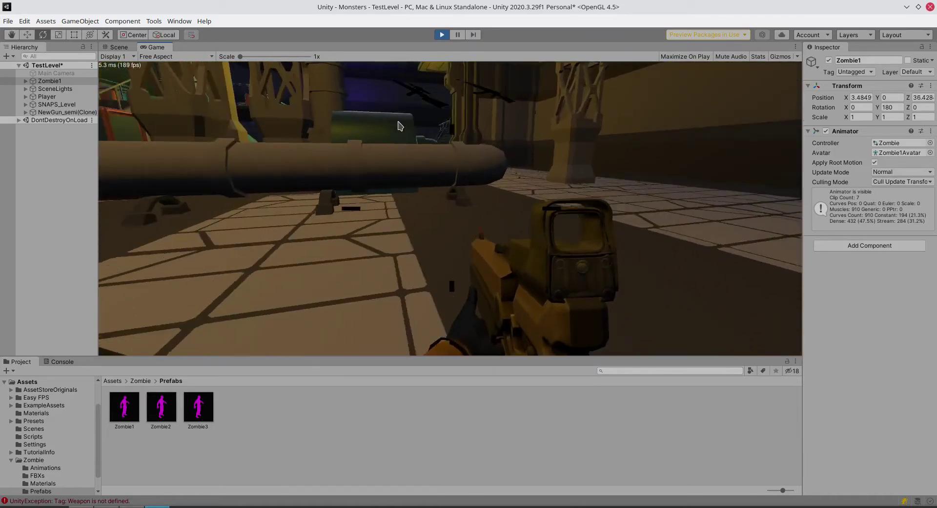
key(w)
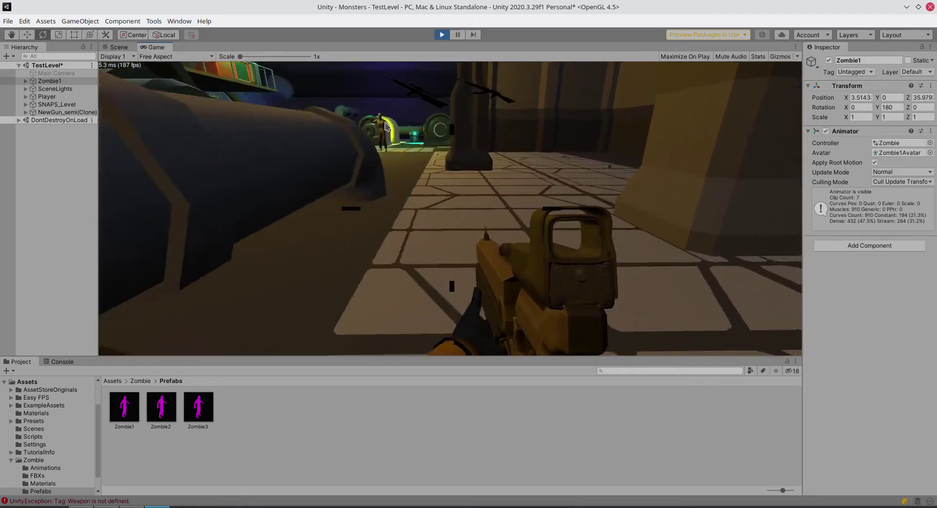
key(w)
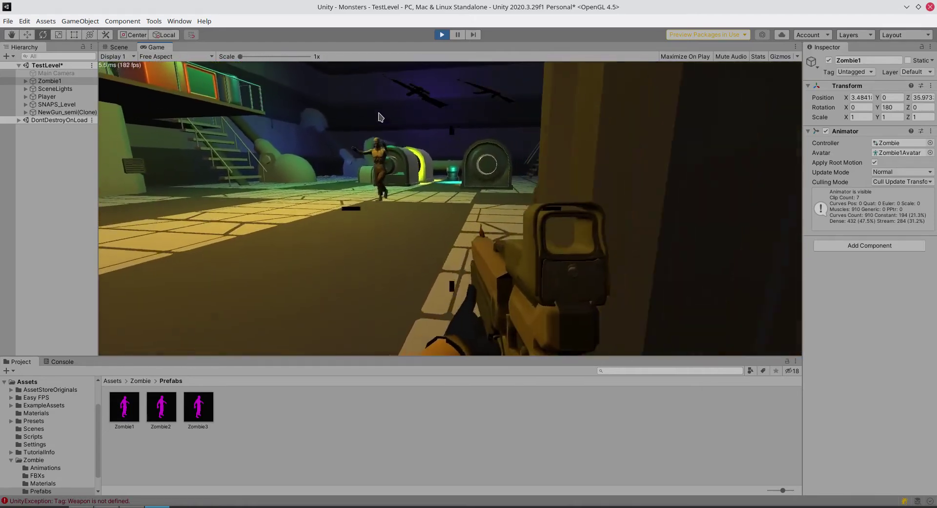
key(w)
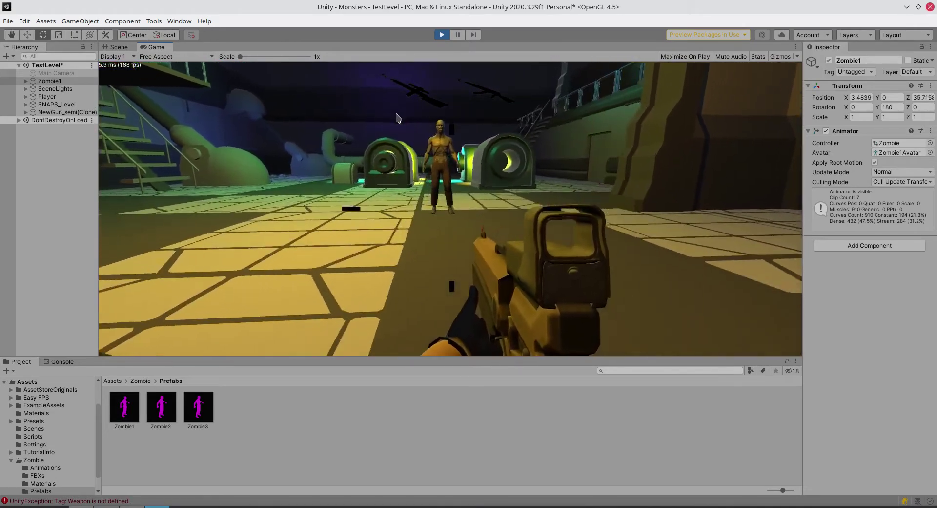
key(w)
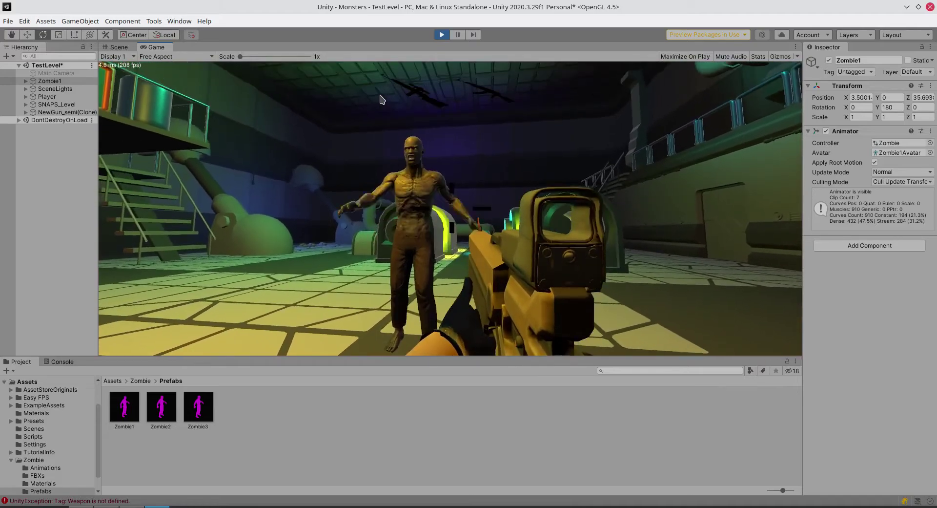
key(s)
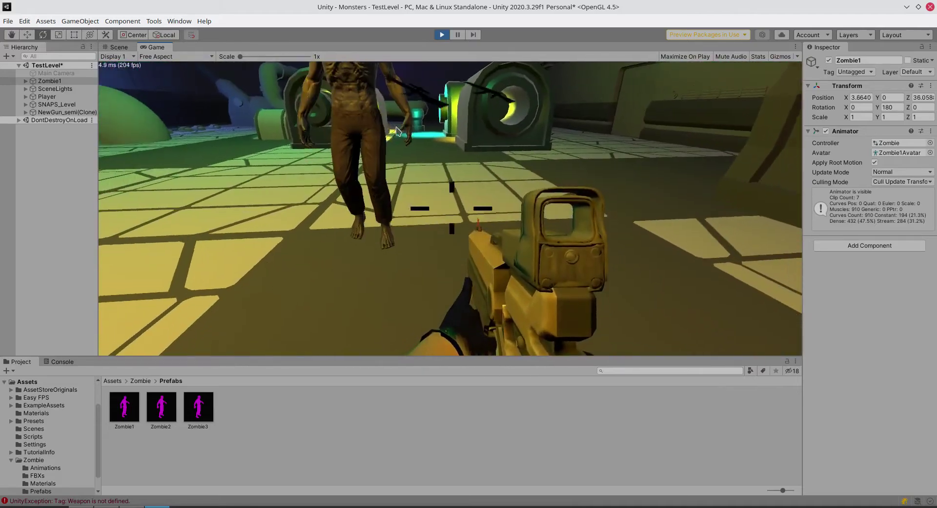
key(s)
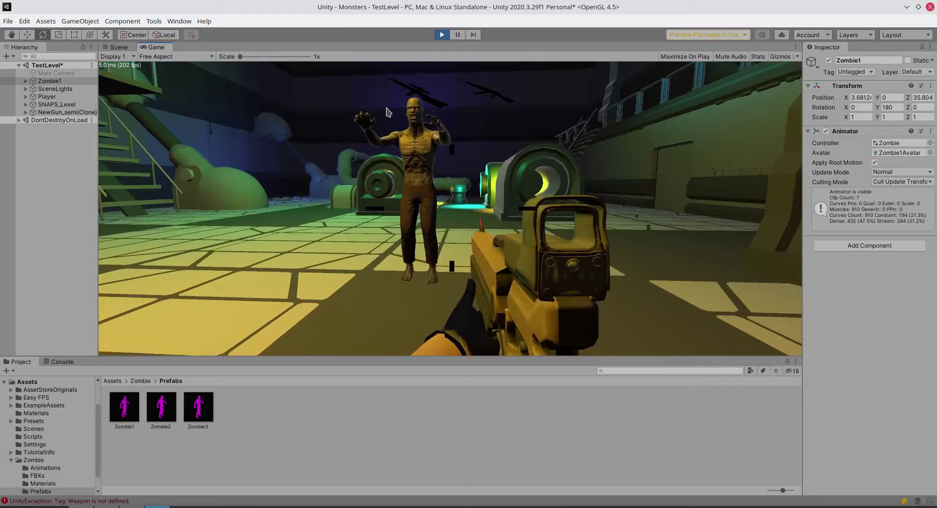
key(ctrl+p)
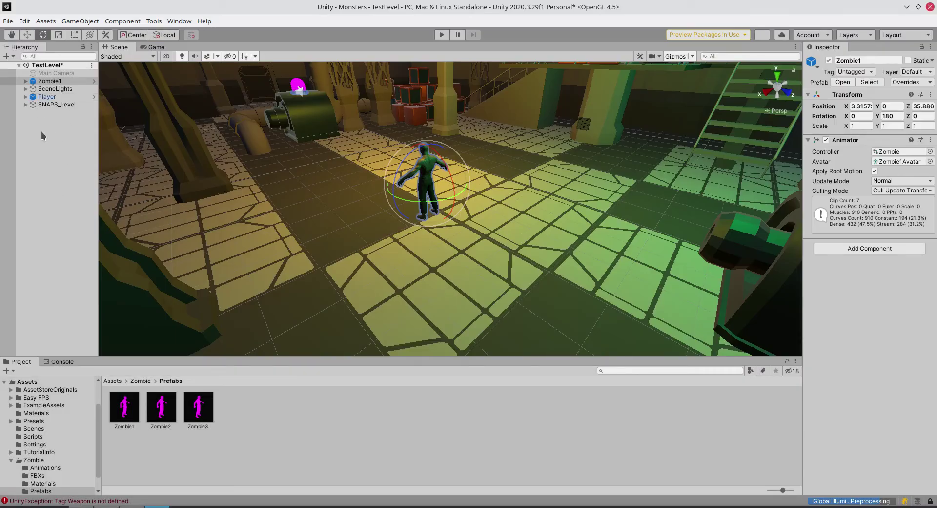
Create an empty object named Monsters at the root of the TestLevel scene.
drag(98, 144, 223, 144)
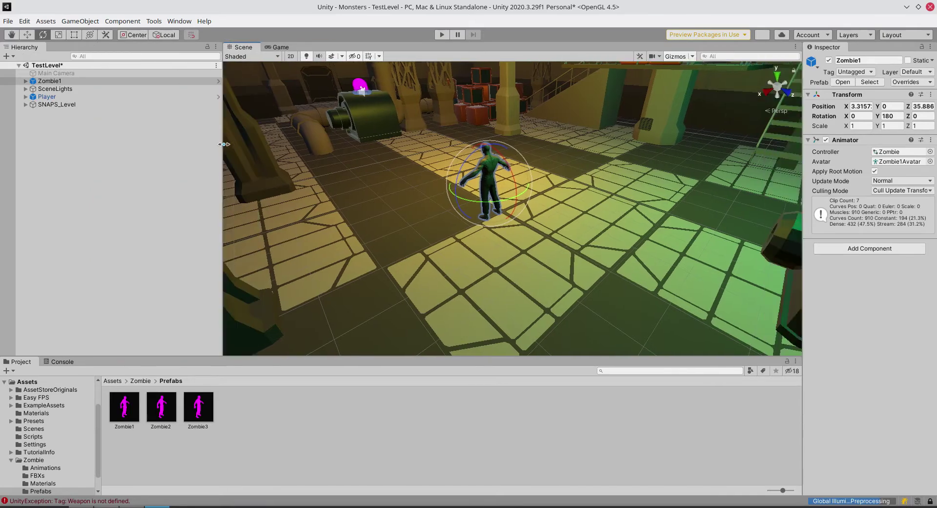
click(66, 124)
right_click(67, 125)
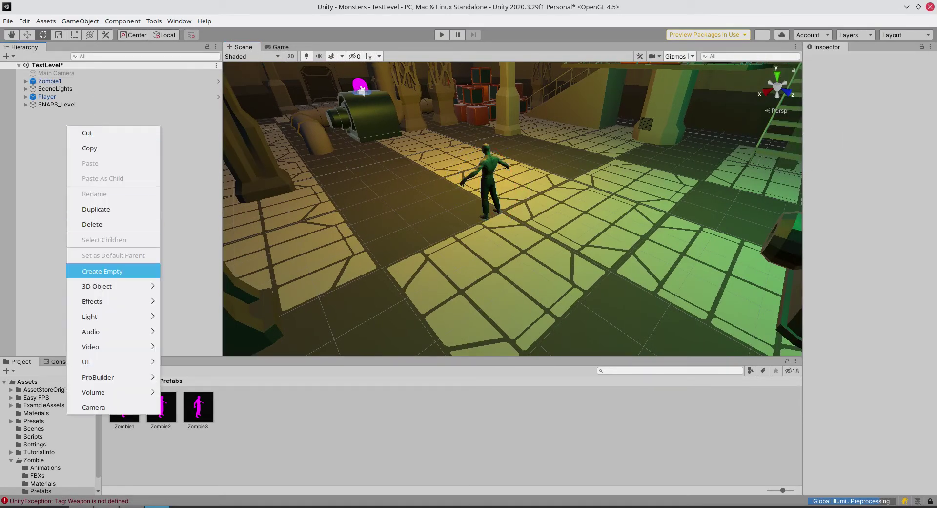
click(104, 271)
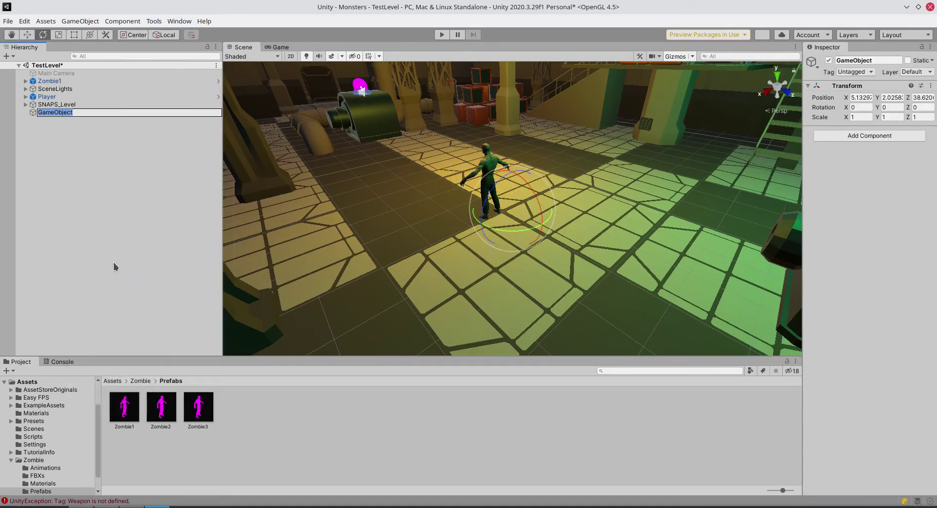
text(Monsters)
key(Return)
click(113, 261)
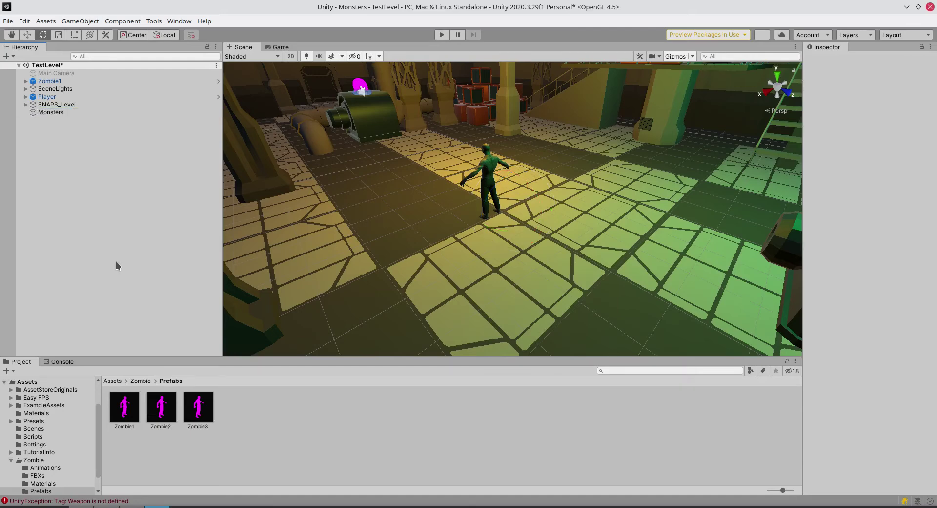
Make Zombie1 a child of Monsters and rename it Bart.
drag(48, 81, 58, 114)
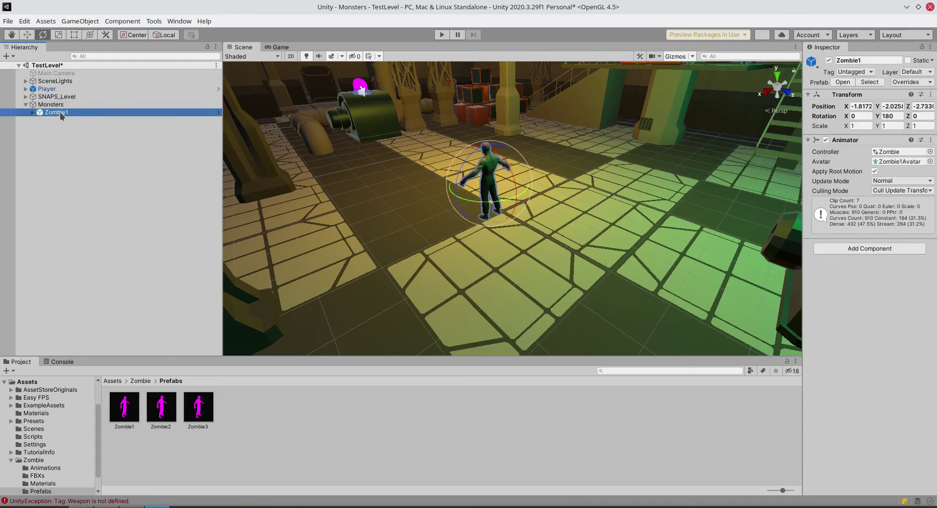
double_click(61, 112)
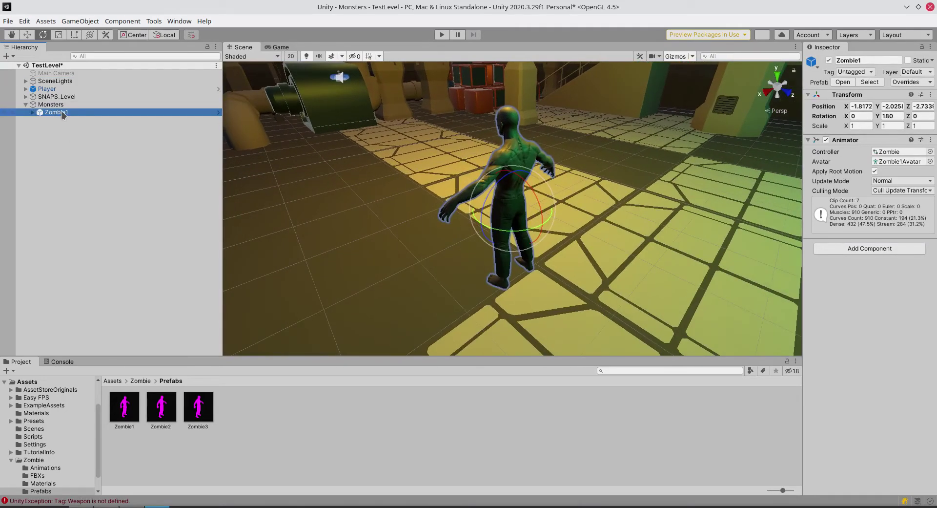
click(62, 114)
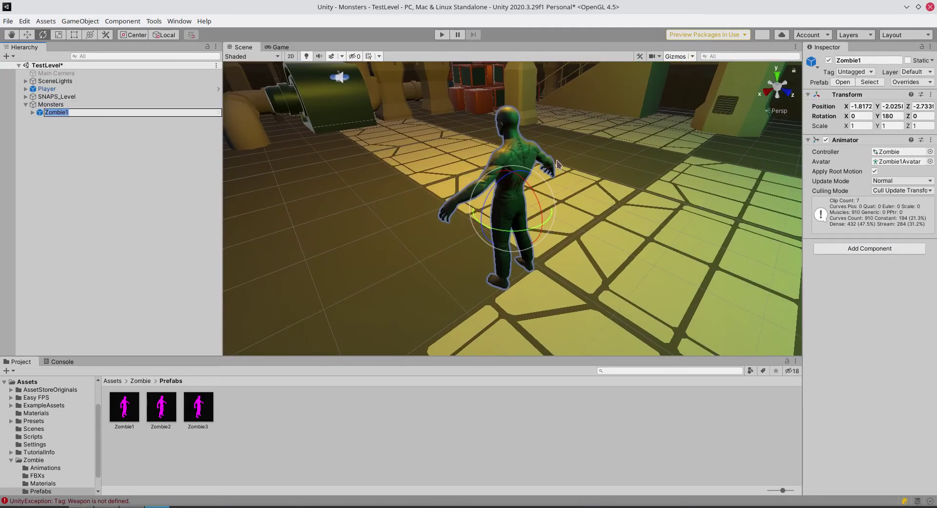
click(864, 60)
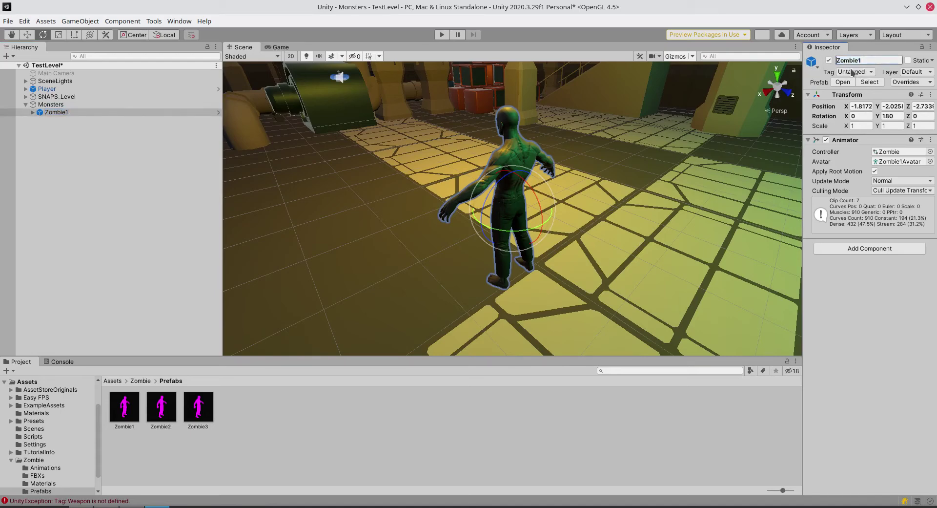
drag(863, 64, 805, 60)
text(Bart)
key(Return)
click(185, 215)
Open the Zombie animator controller assigned to Bart and examine its states and transitions.
right_drag(408, 189, 700, 206)
middle_drag(616, 234, 604, 203)
click(50, 113)
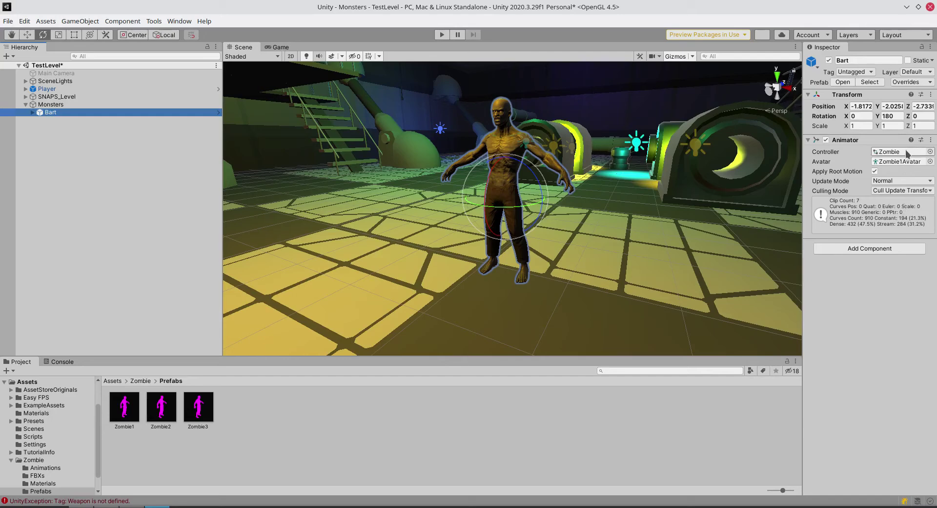
click(900, 152)
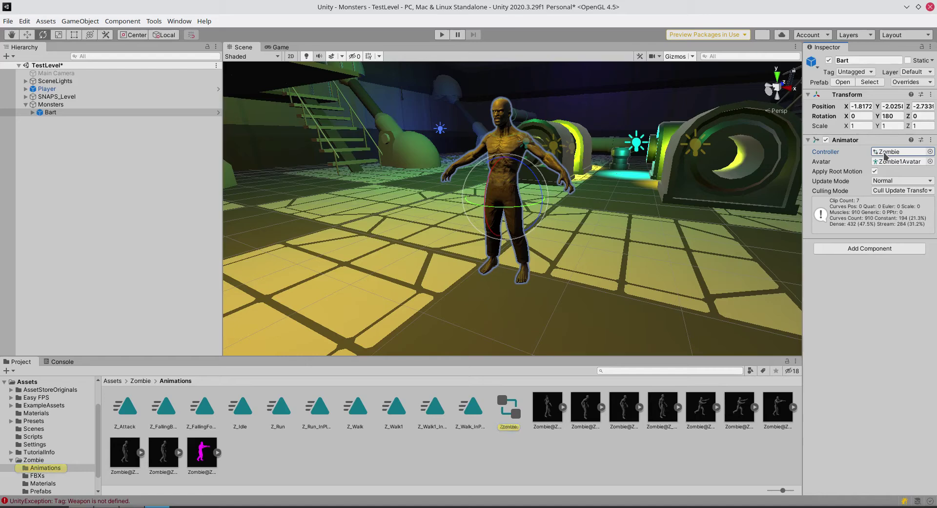
double_click(887, 152)
middle_drag(565, 239, 536, 131)
scroll(539, 142, up, 3)
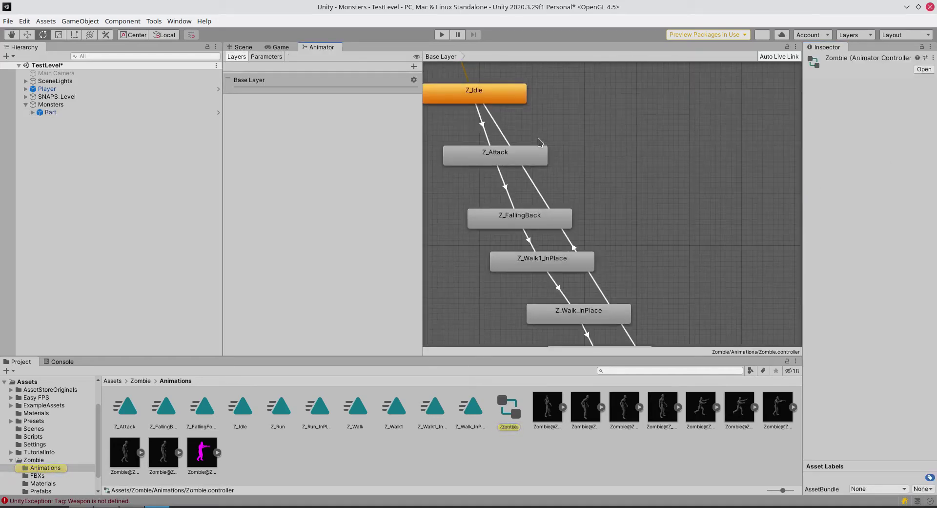
scroll(539, 141, up, 2)
scroll(538, 141, down, 3)
scroll(539, 142, down, 3)
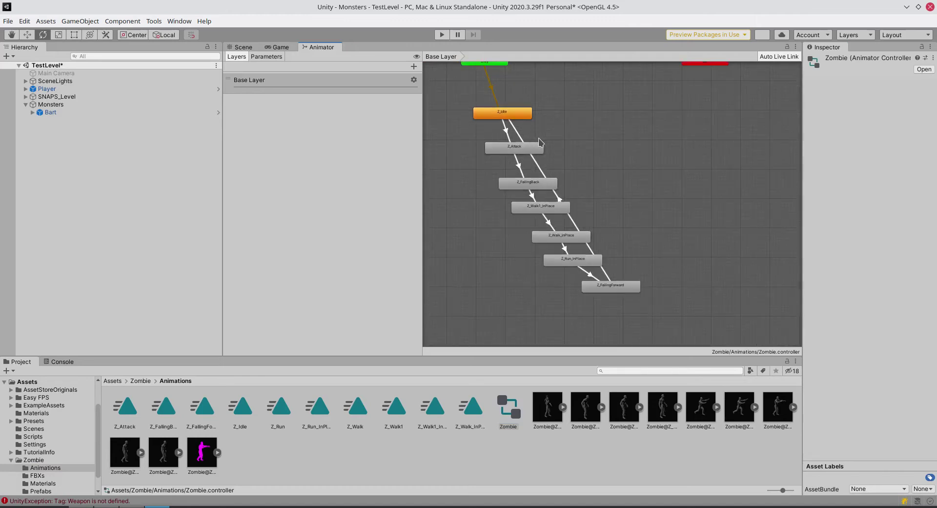
middle_drag(539, 142, 569, 167)
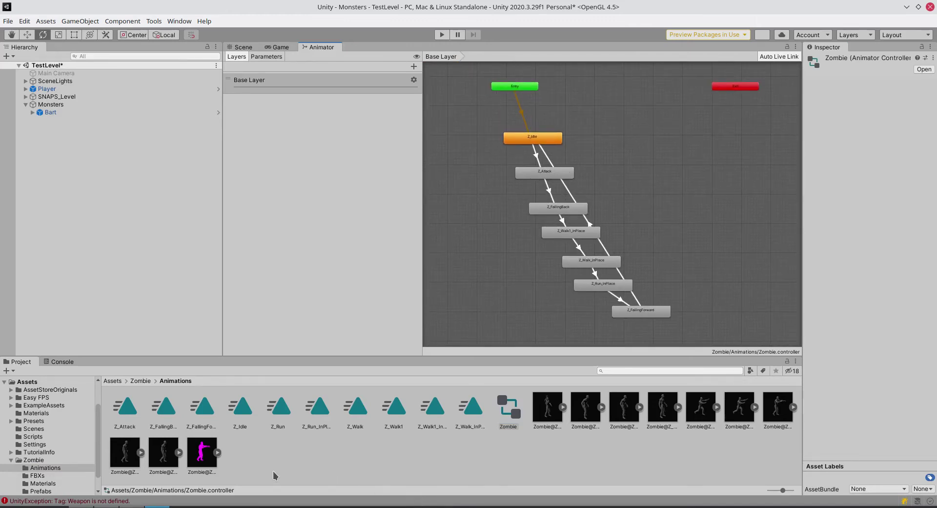
Create an animator controller named Bart Anim Controller in the Zombie Animations folder.
right_click(288, 455)
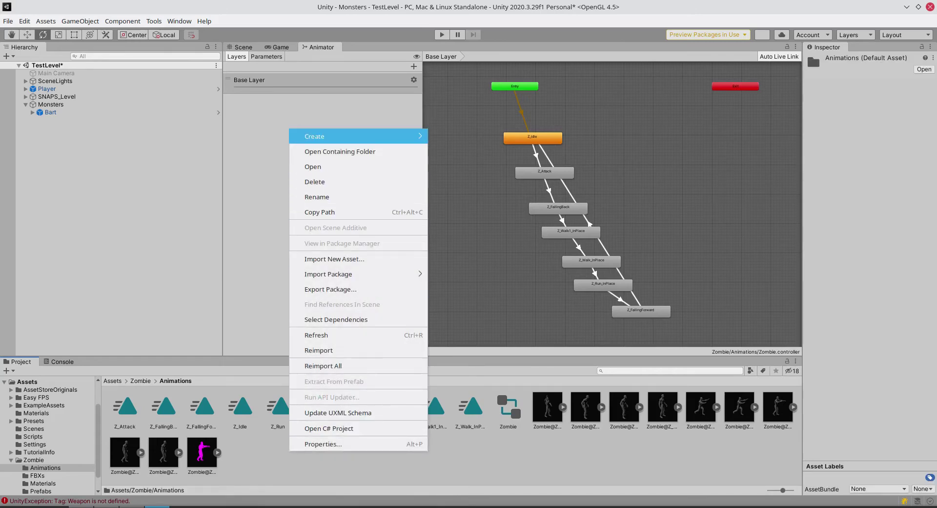
mouse_move(342, 137)
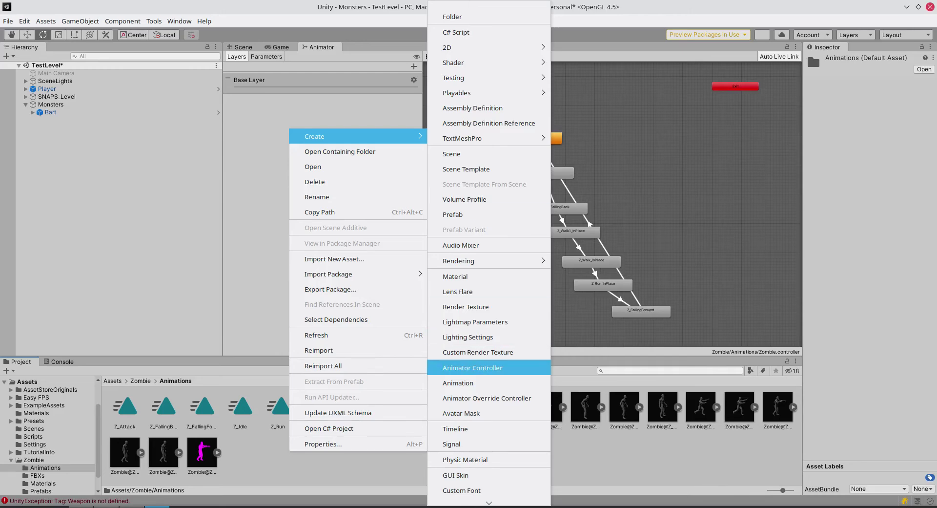
click(473, 368)
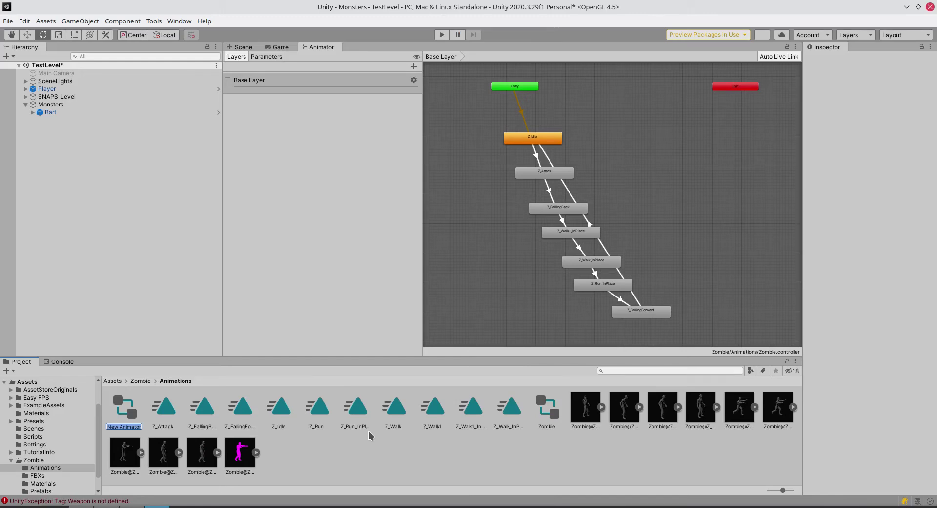
text(B)
text(art Anim Con)
text(troller)
key(Return)
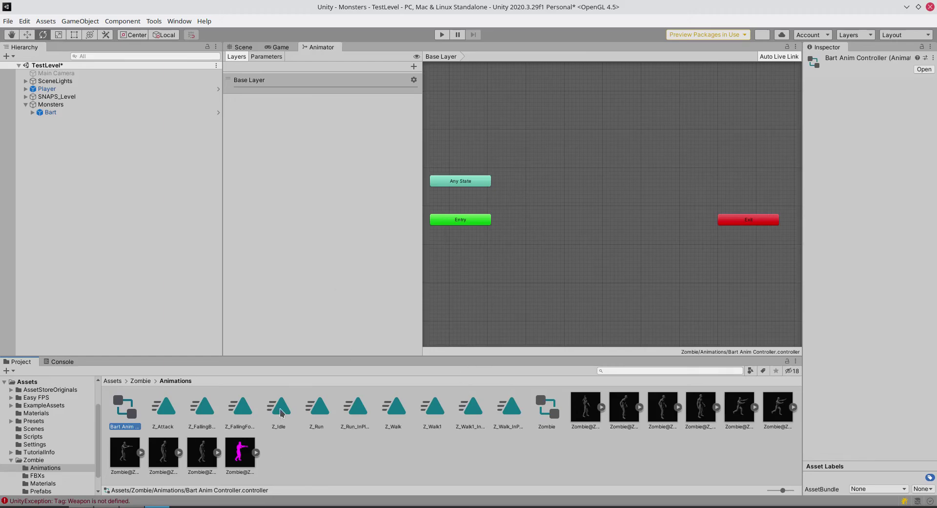
Add the Z_Idle animation as the default state of Bart Anim Controller and return to the Scene view.
drag(279, 411, 567, 205)
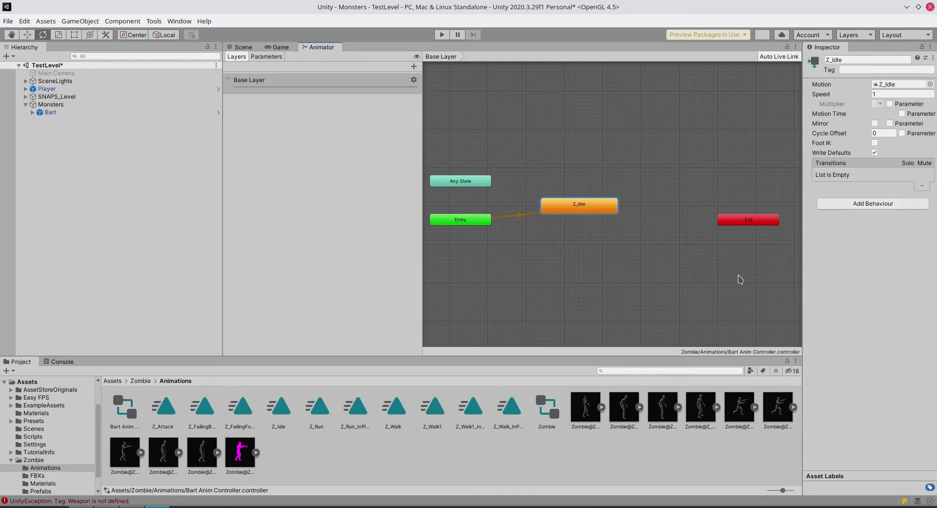
drag(424, 149, 329, 147)
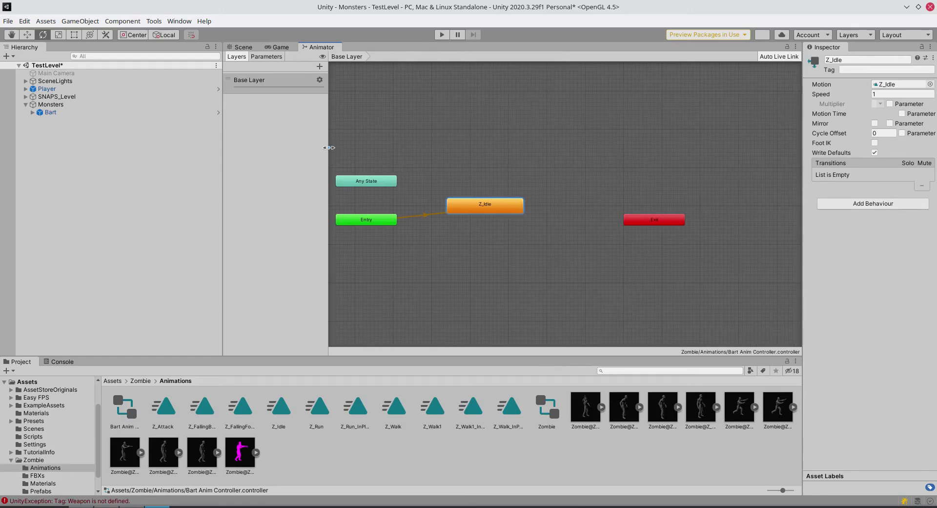
click(241, 46)
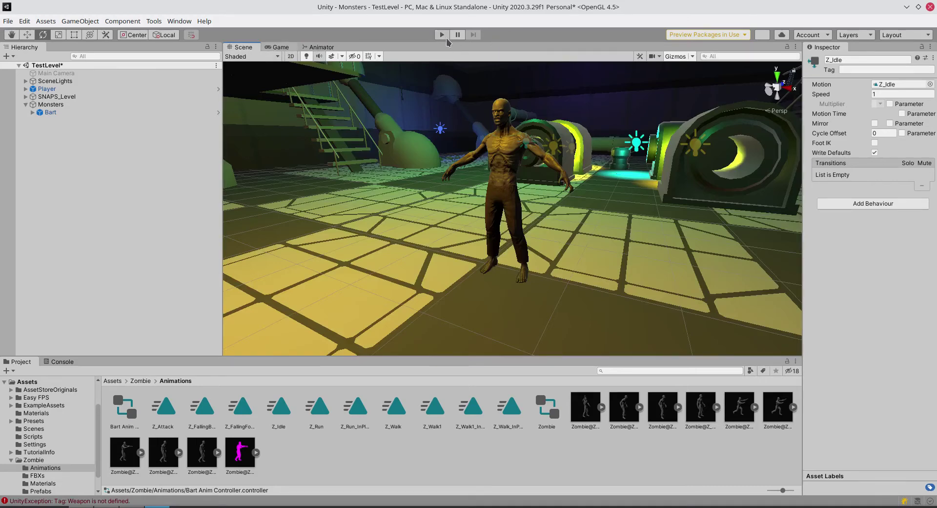
Play-test the level by walking the player forward past the large pipe, and stop the game.
click(442, 35)
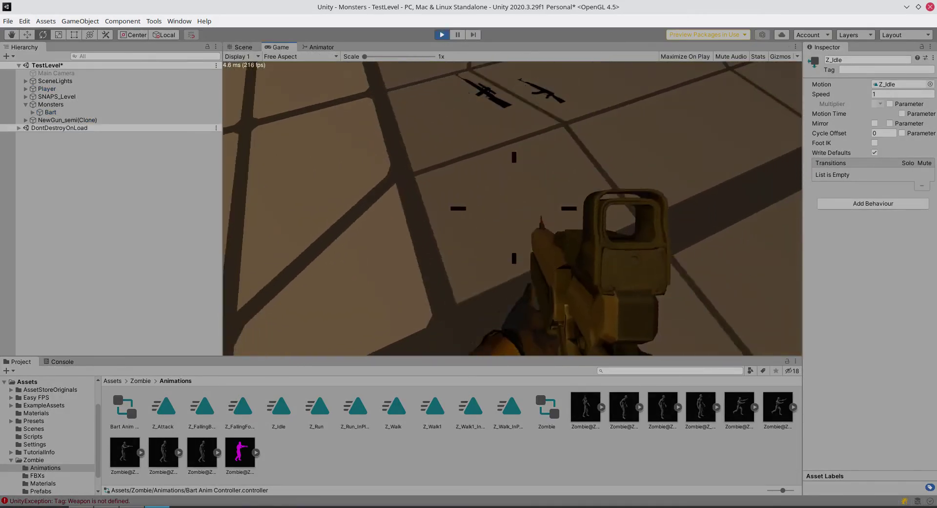
key(w)
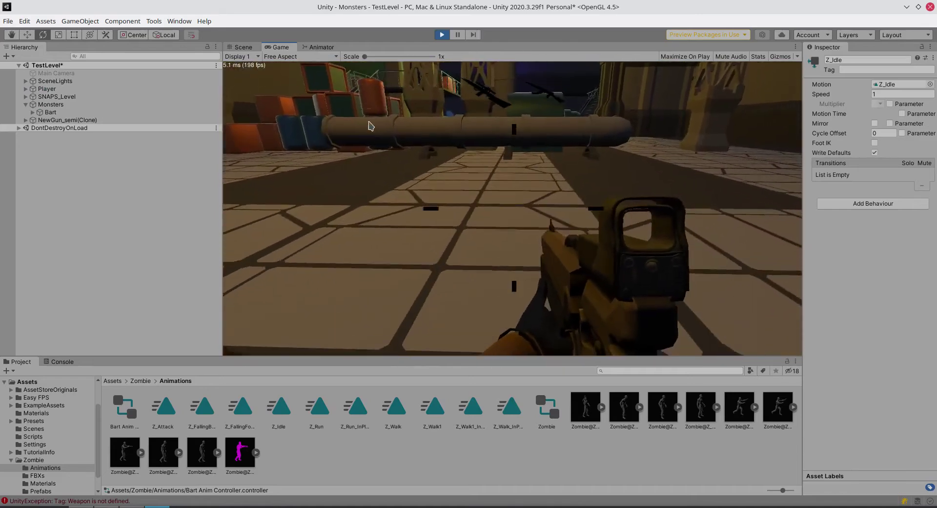
key(w)
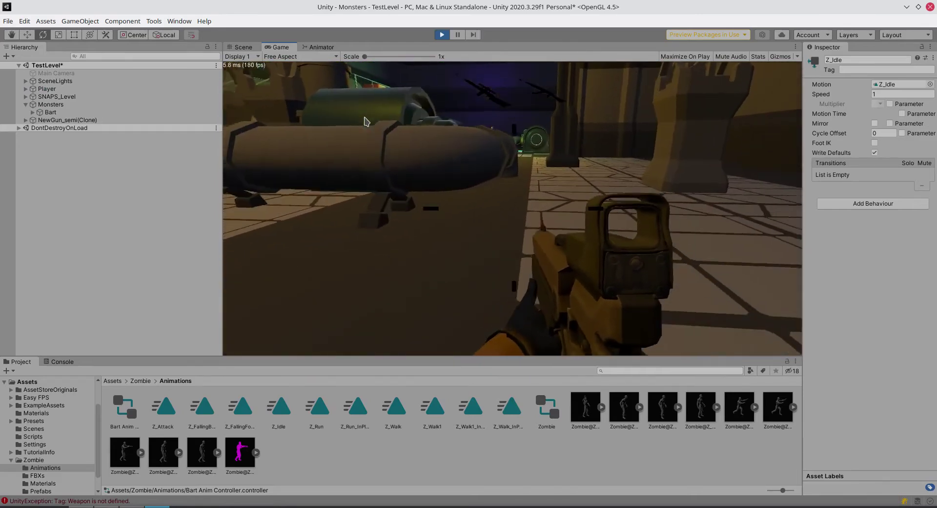
key(w)
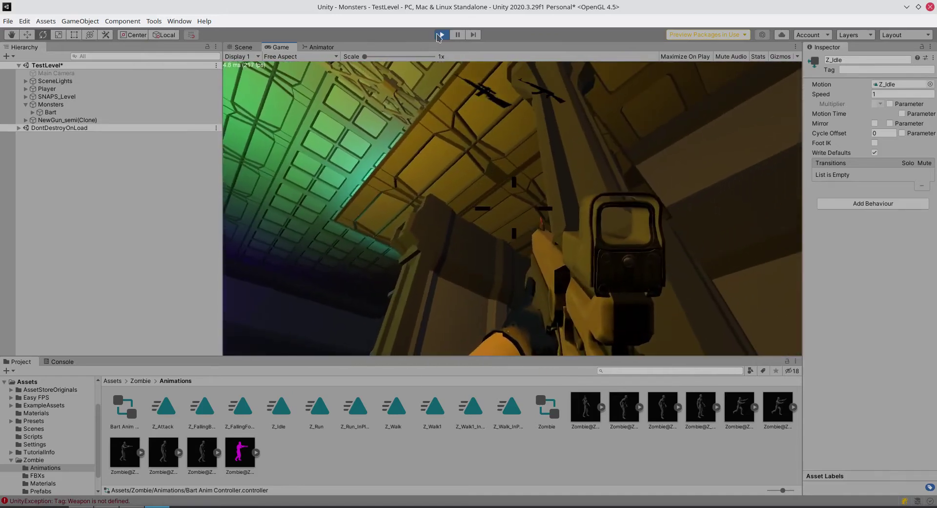
key(ctrl+p)
Assign Bart Anim Controller as the controller of Bart's Animator component.
click(50, 112)
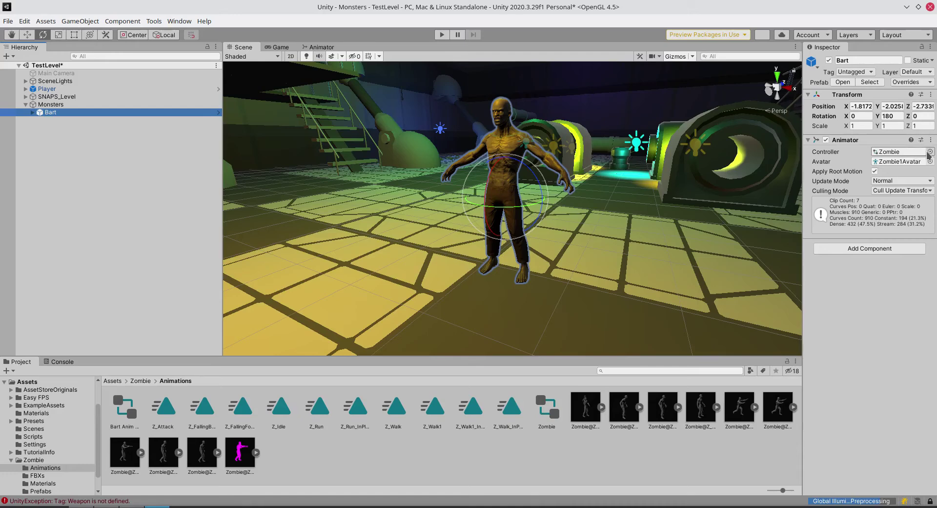
click(930, 152)
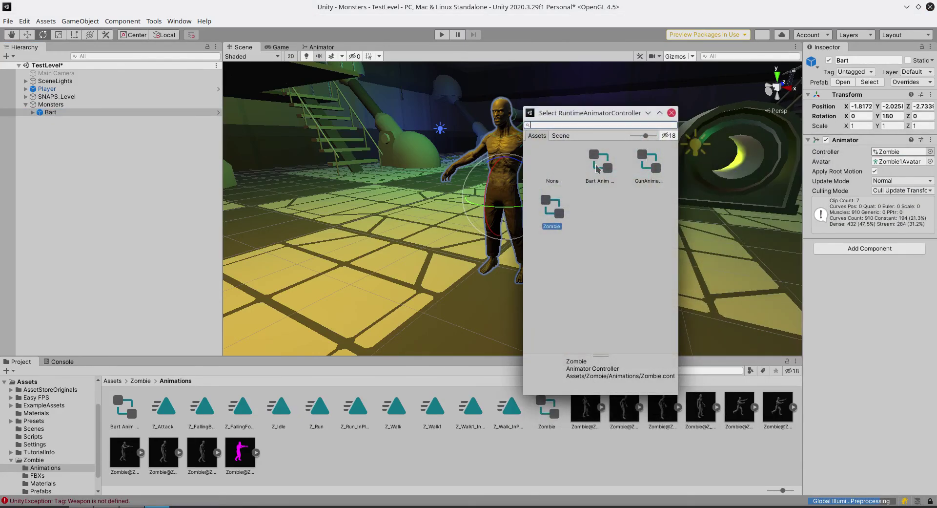
click(598, 163)
double_click(597, 168)
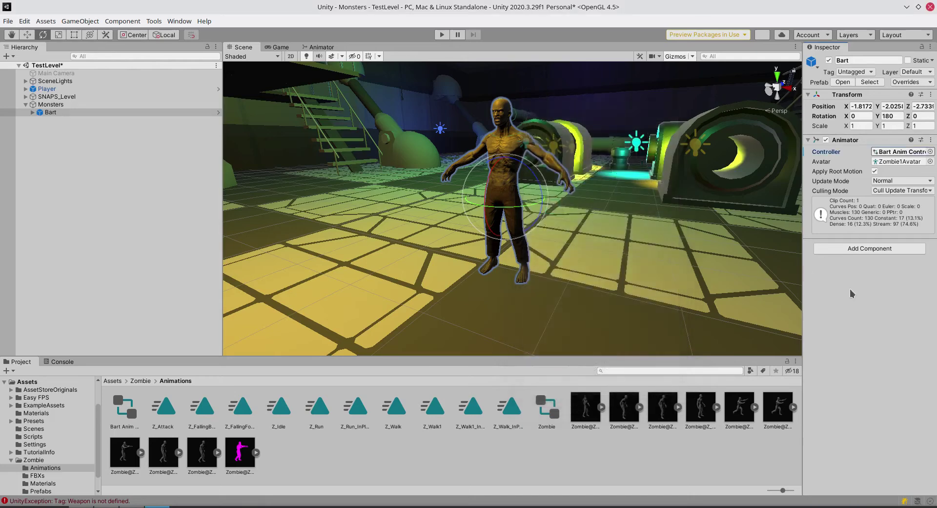
Play-test the level by walking the player up to Bart to examine the idle animation, and stop the game.
click(442, 34)
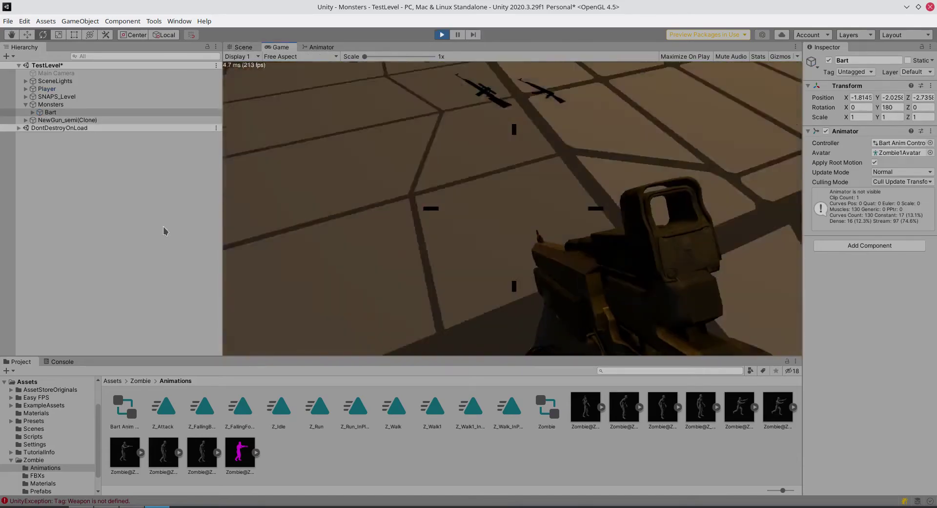
key(w)
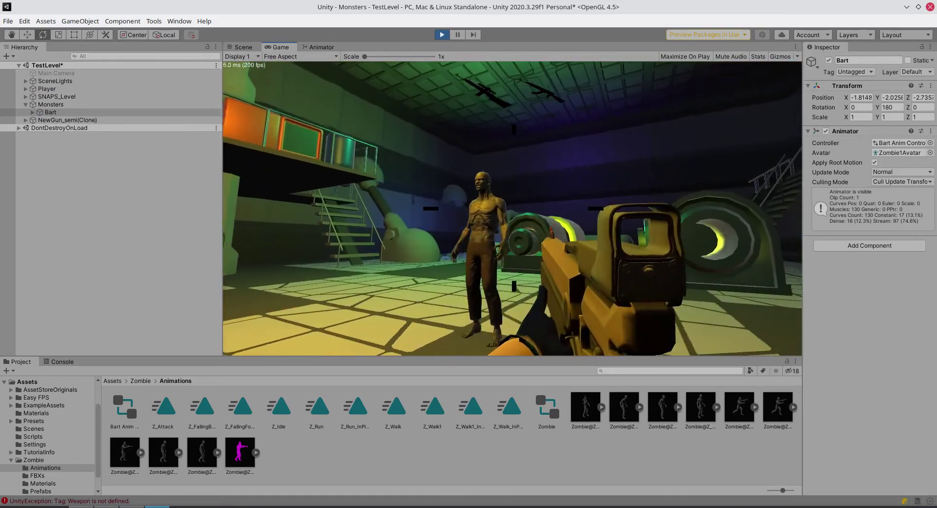
key(w)
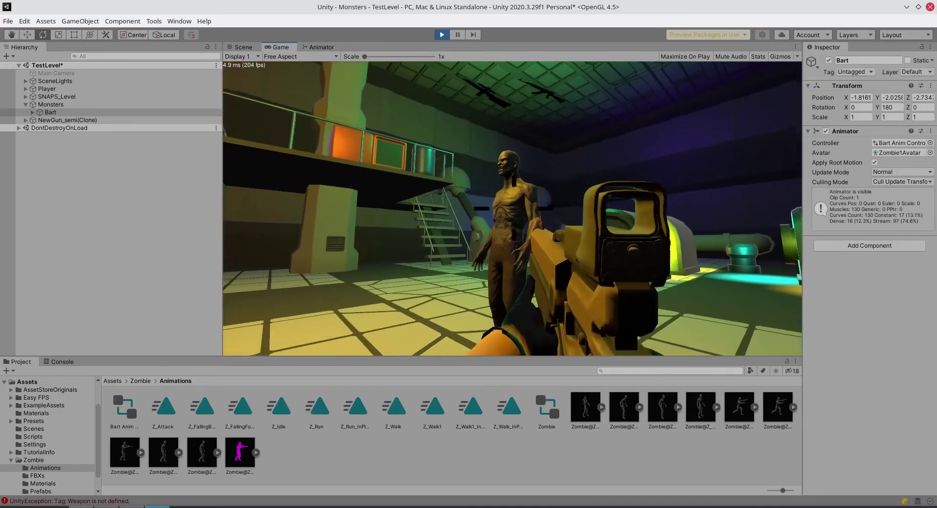
click(514, 208)
click(514, 209)
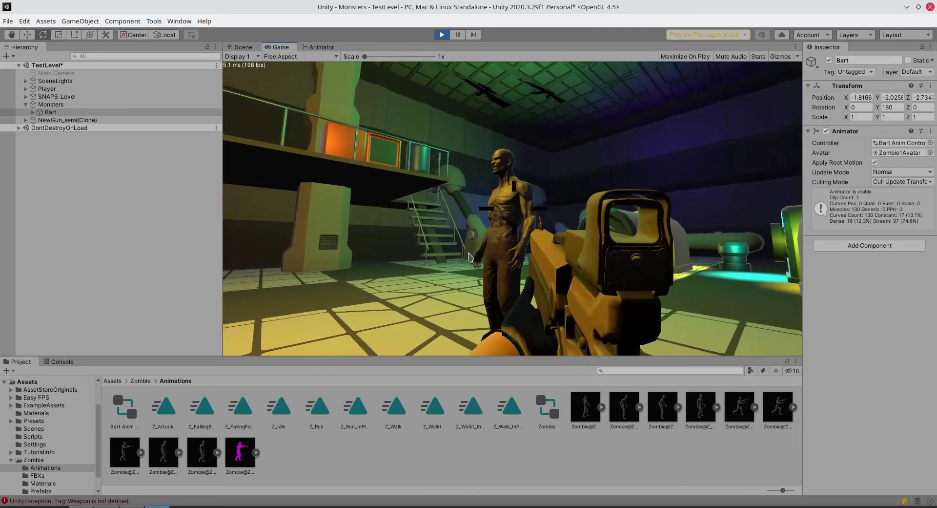
key(Escape)
click(444, 36)
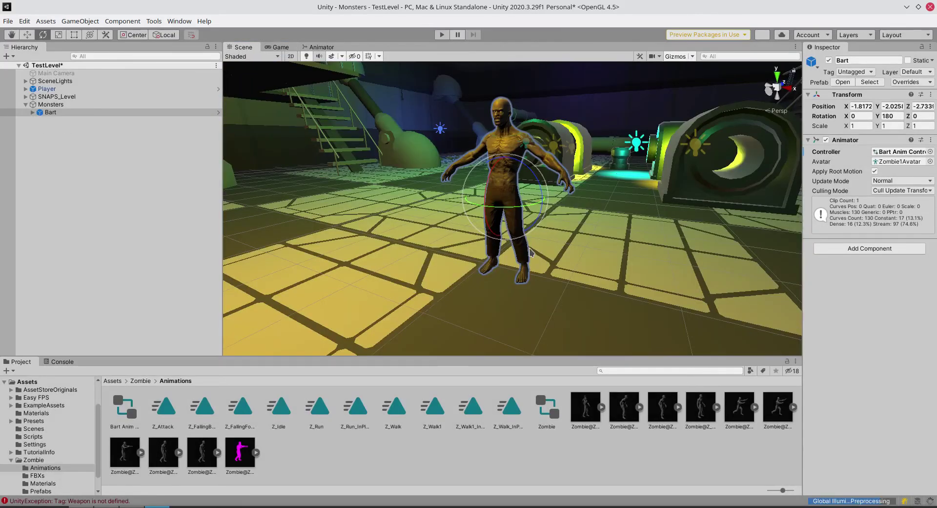
Run the game again, walk the player toward Bart and open the console to examine the logged errors.
key(ctrl+p)
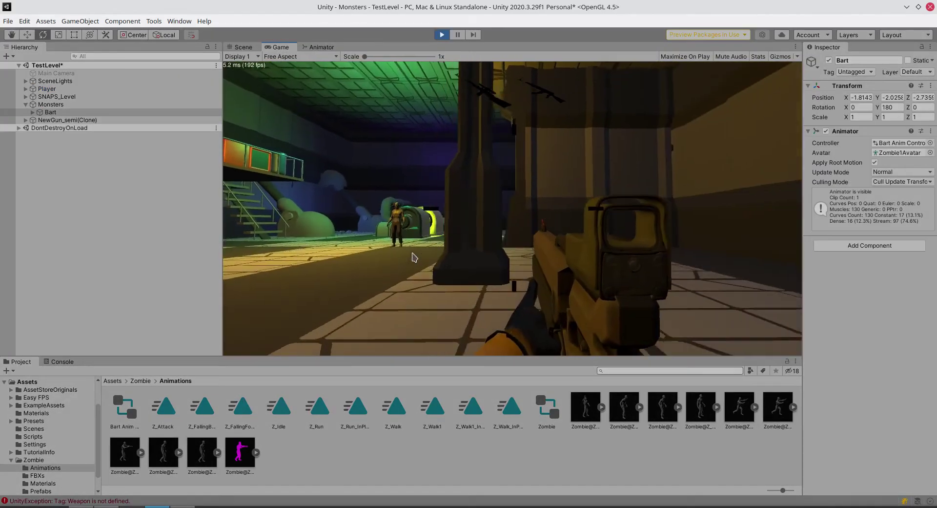
key(w)
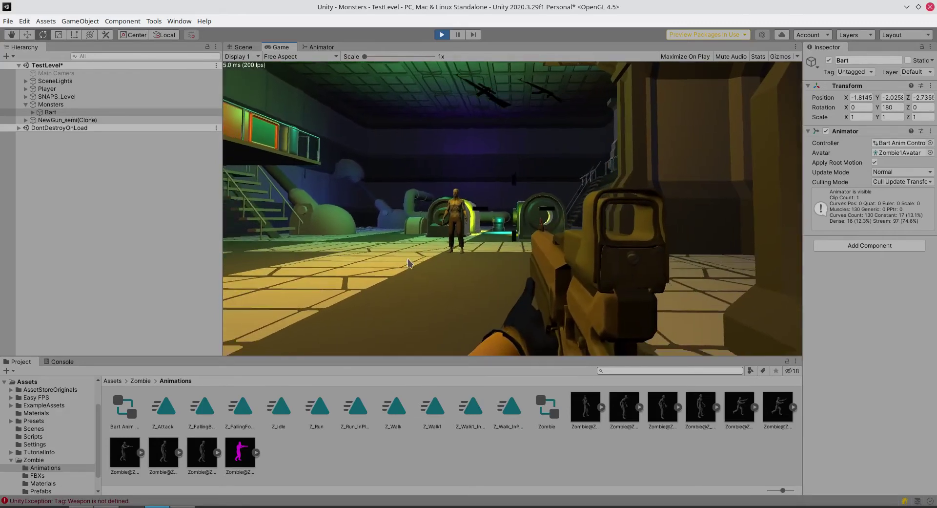
click(61, 362)
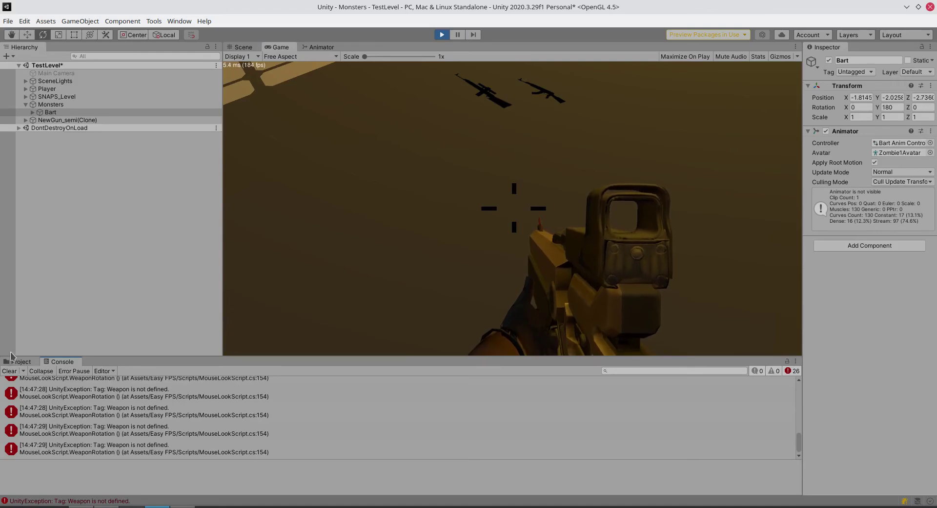
Stop the game and add a new tag named Weapon to the project's tag list.
click(28, 362)
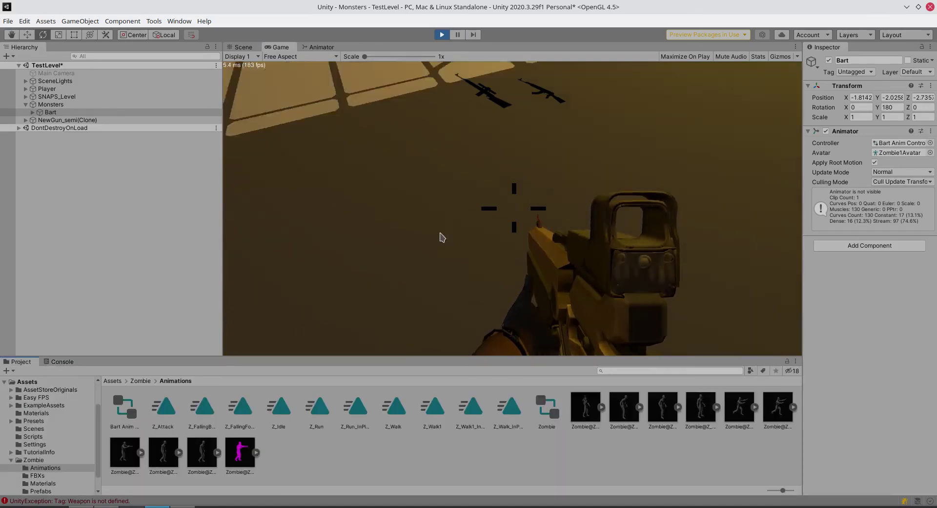
click(441, 35)
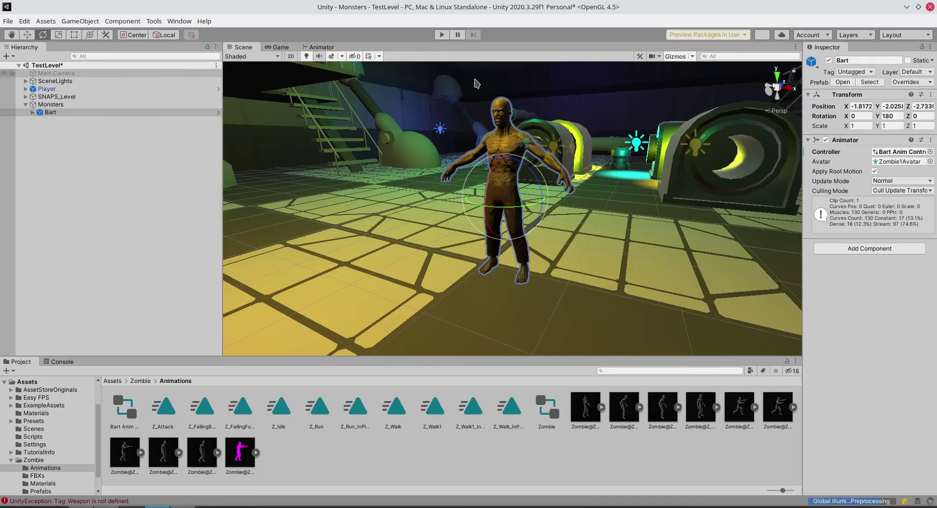
click(871, 72)
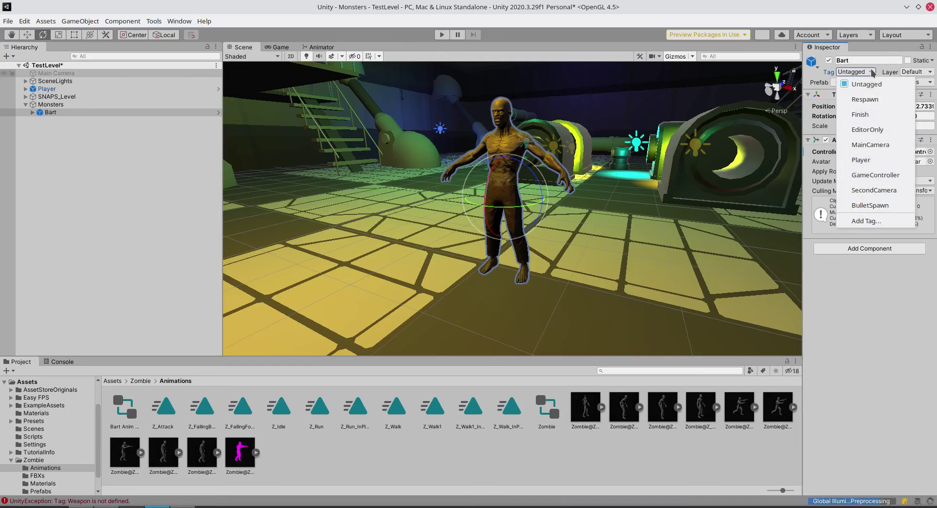
click(873, 224)
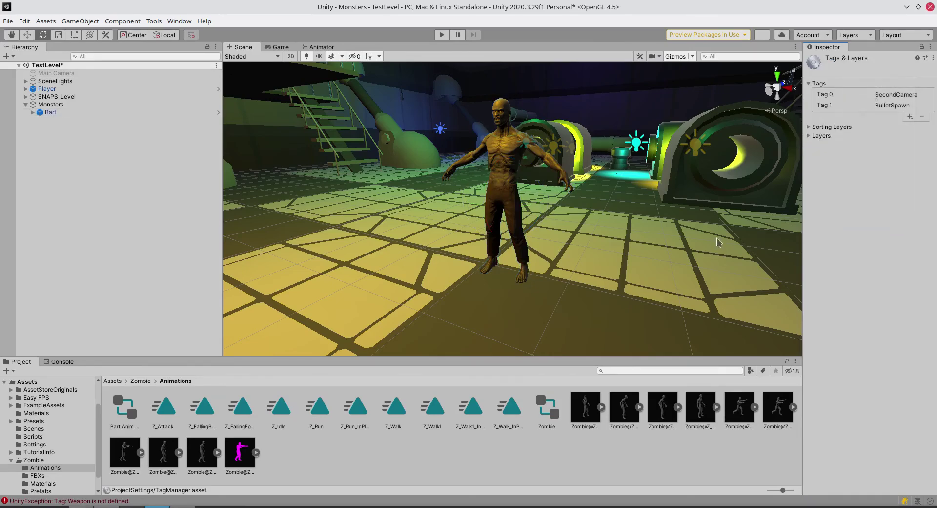
click(910, 119)
text(Weapon)
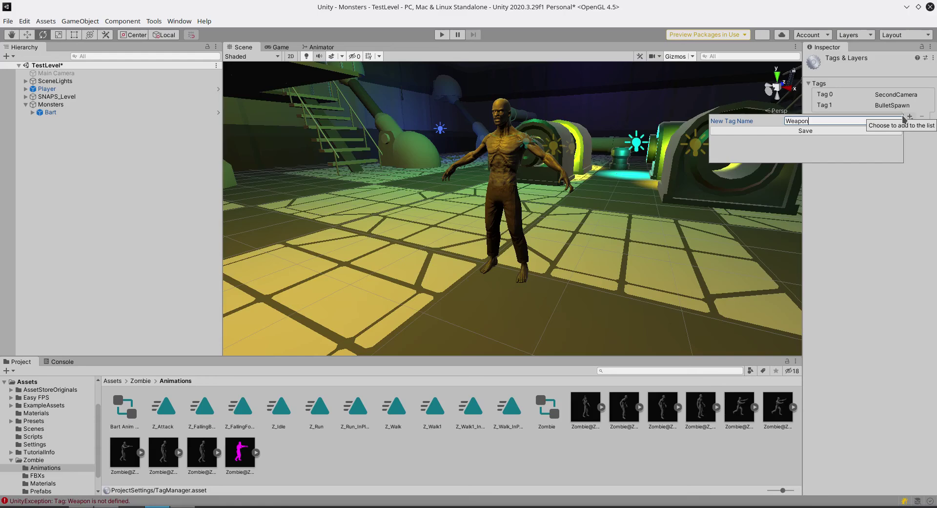
click(805, 131)
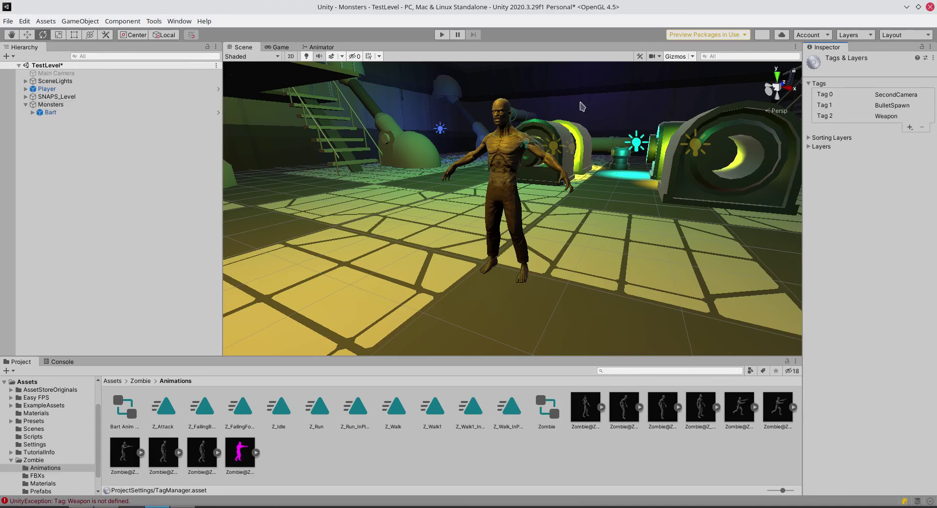
Reselect Bart in the scene and clear the logged errors from the console.
click(66, 112)
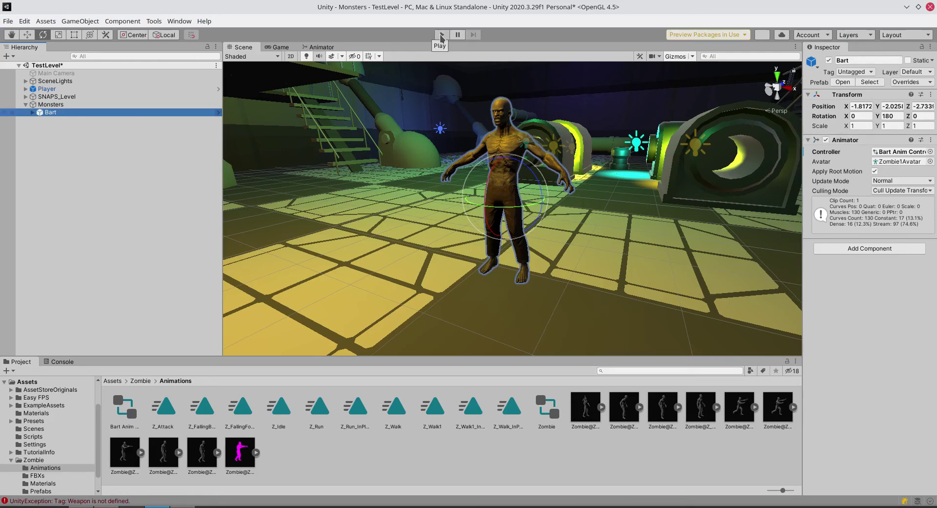
click(61, 361)
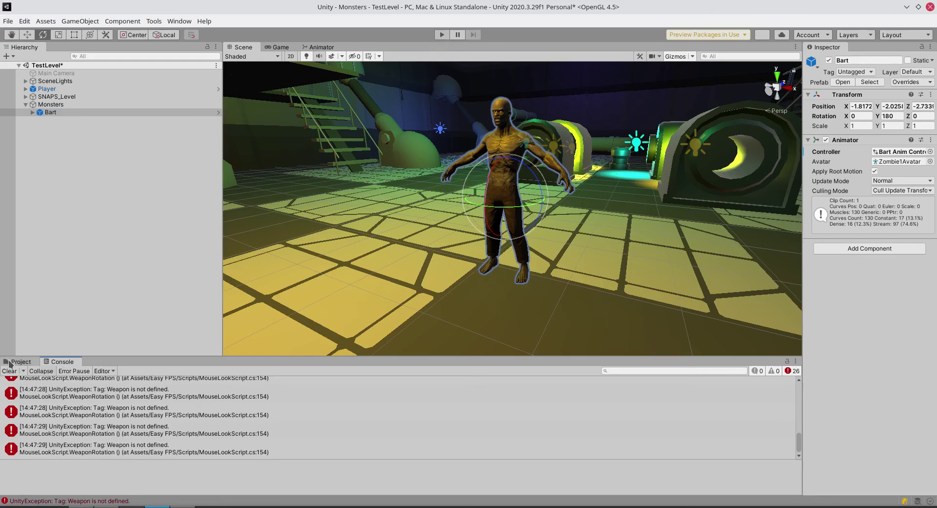
click(10, 371)
Play-test the level with the console open, walking the player past the large pipe up to Bart to check for tag errors.
click(442, 35)
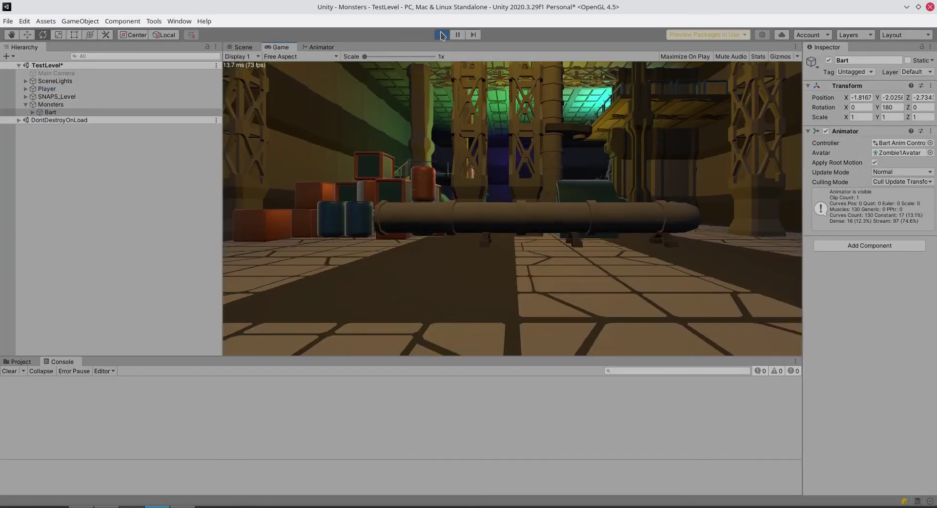
key(w)
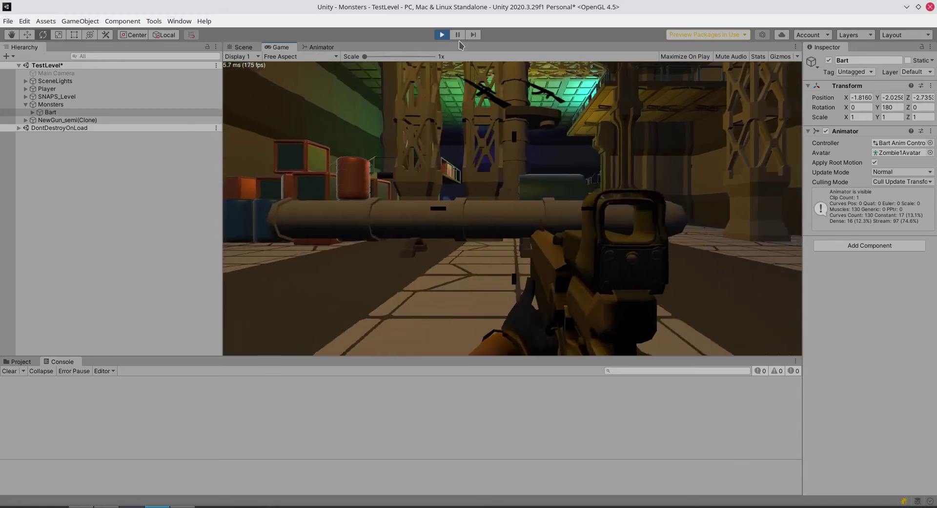
key(w)
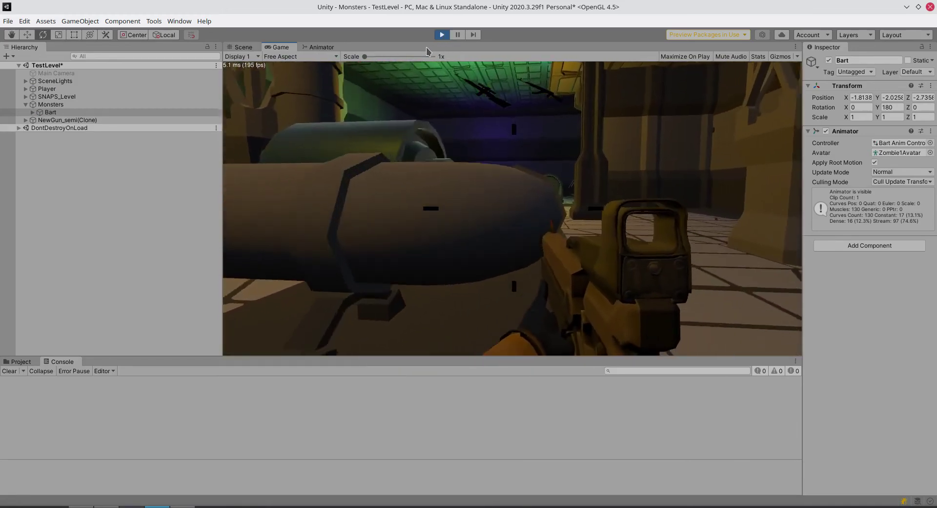
key(w)
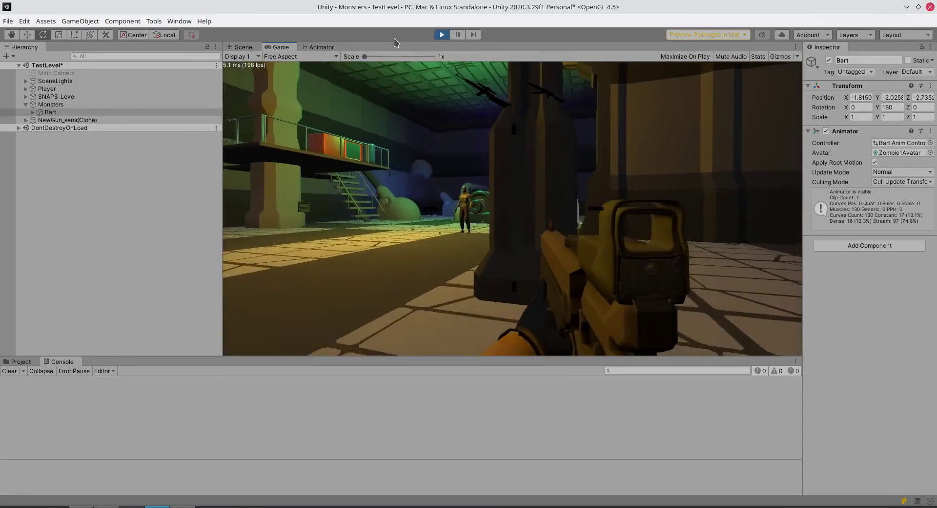
key(w)
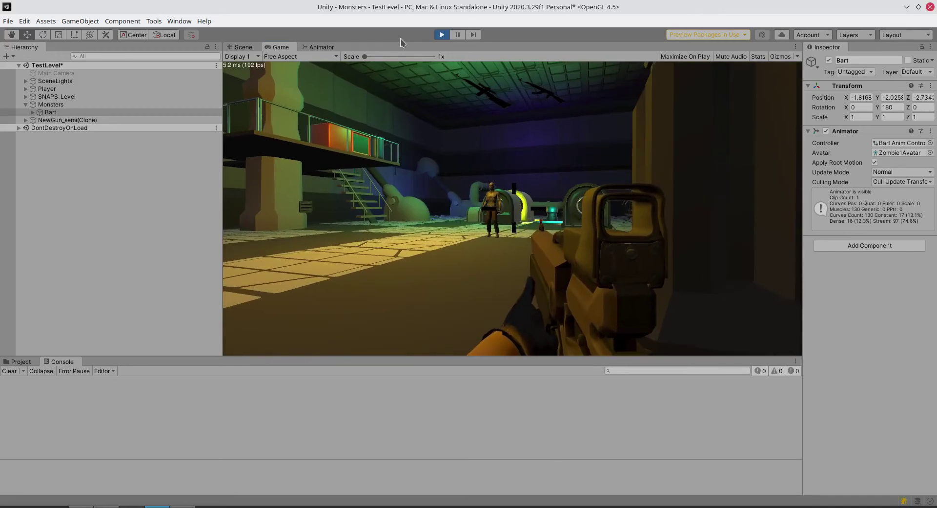
key(w)
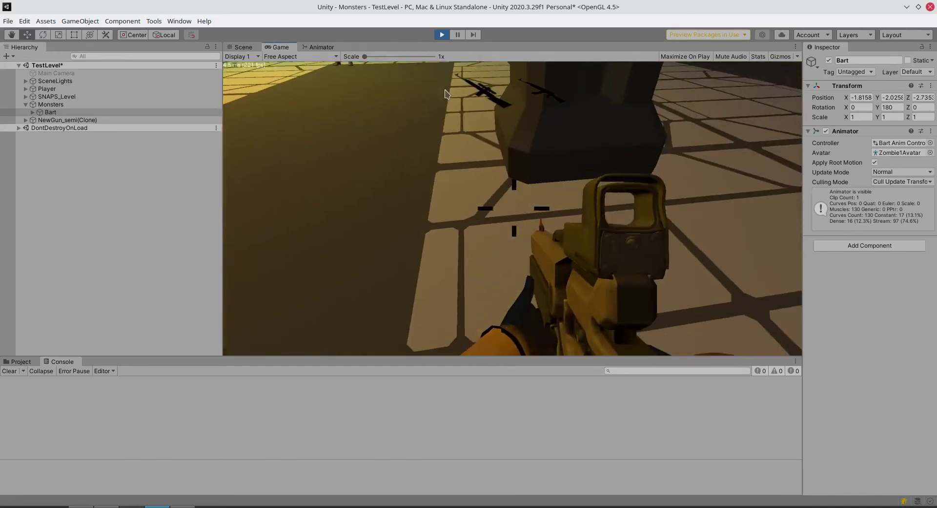
key(w)
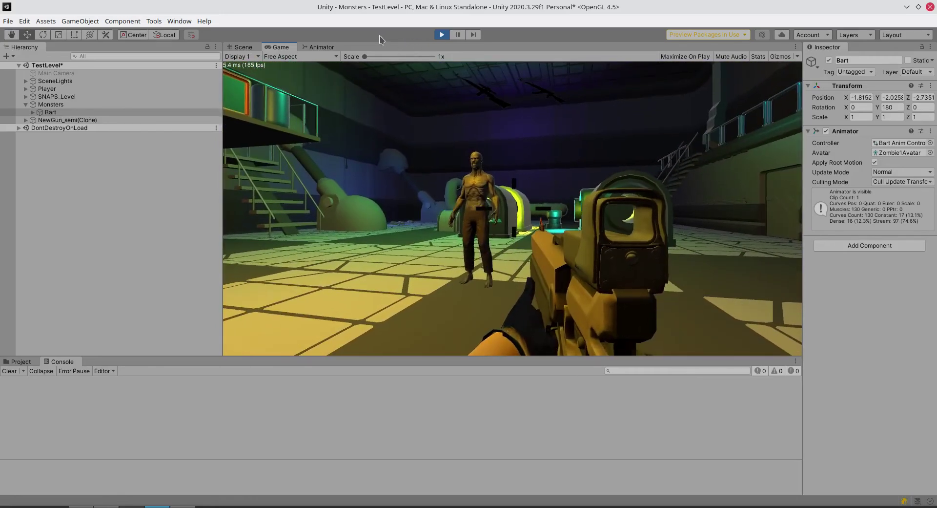
key(w)
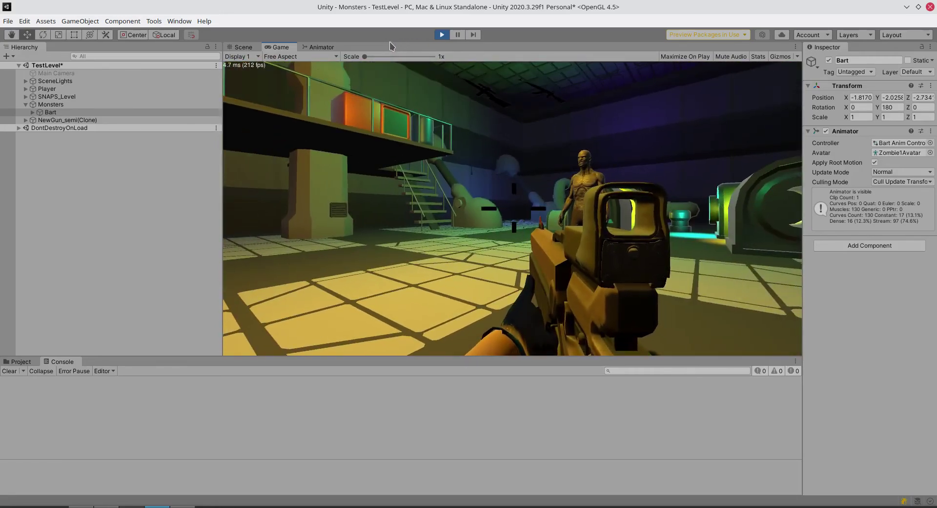
mouse_move(436, 44)
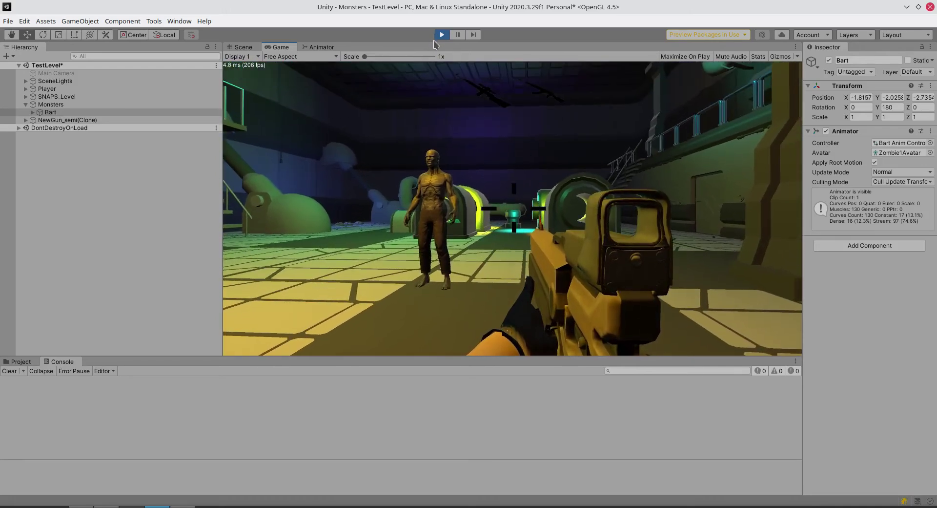